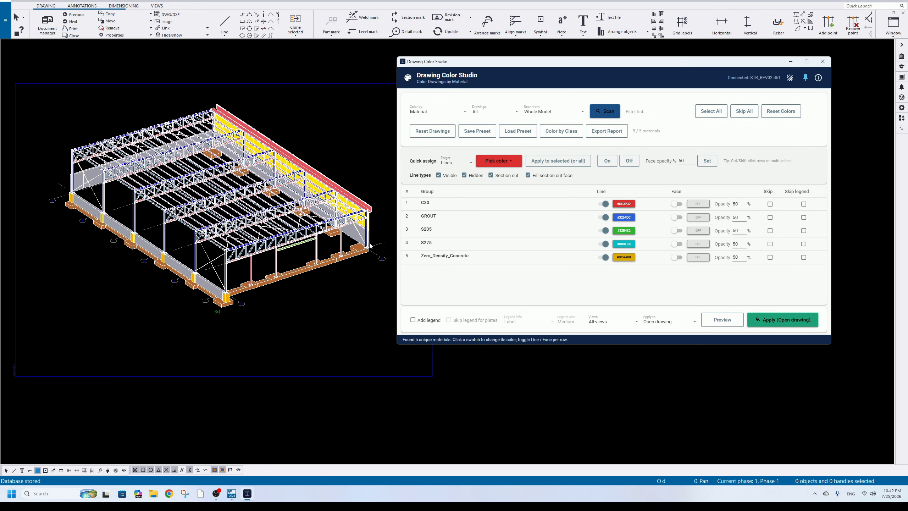
# Preview the material line colors on the open 3D drawing and keep the preview.
pyautogui.scroll(5, 285, 274)
pyautogui.scroll(-5, 222, 215)
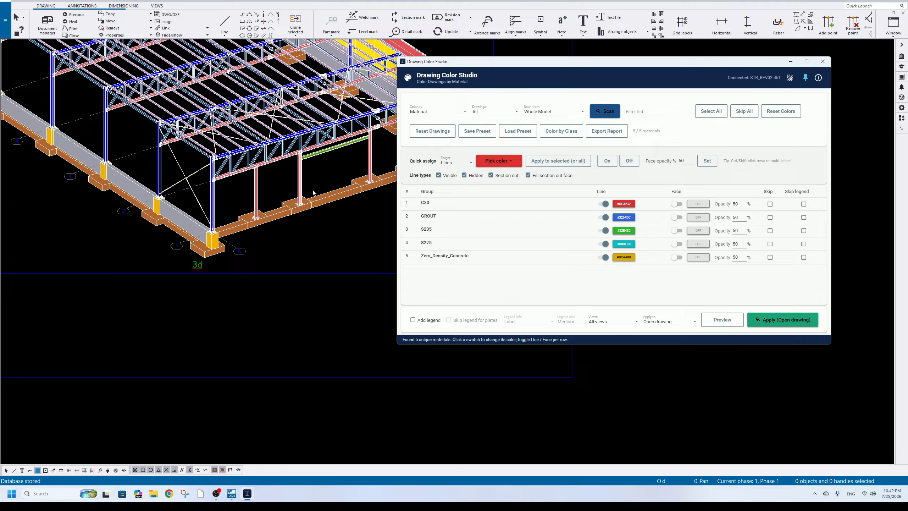
pyautogui.moveTo(456, 78); pyautogui.dragTo(424, 60)
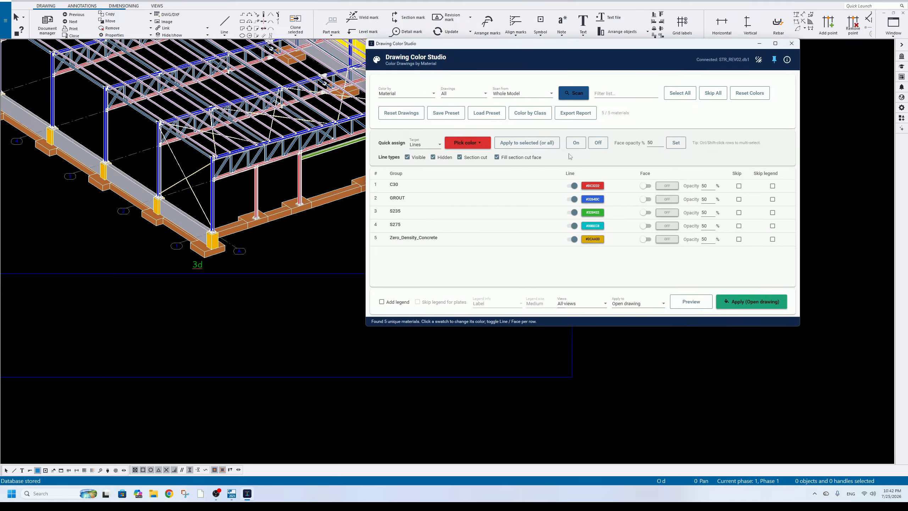
pyautogui.click(692, 303)
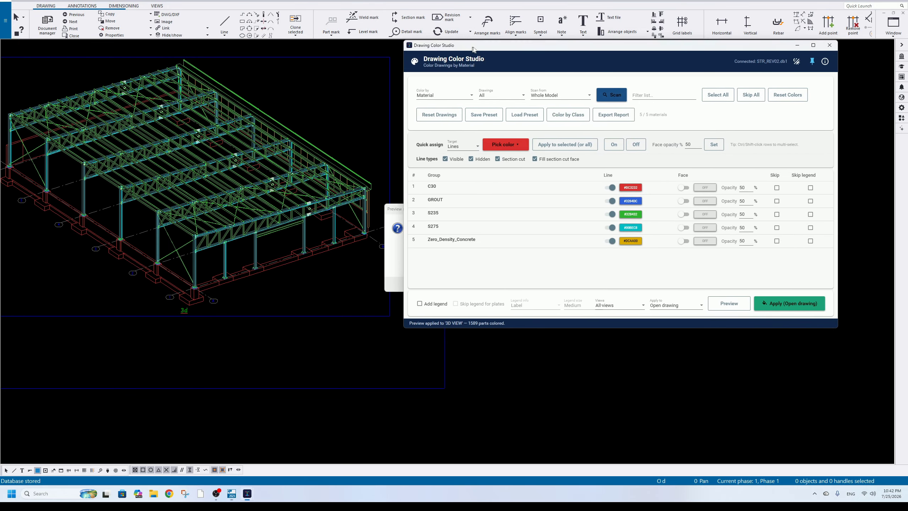
pyautogui.moveTo(402, 207); pyautogui.dragTo(292, 165)
pyautogui.click(401, 241)
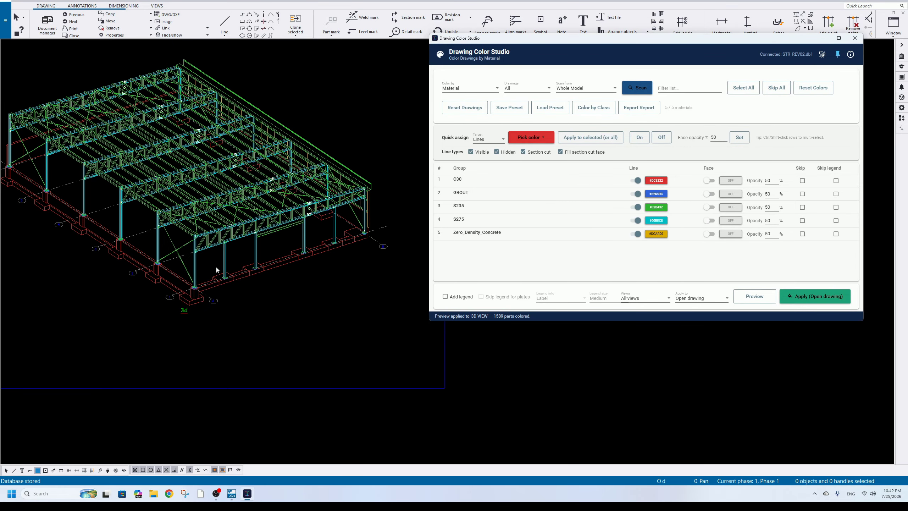
# Examine the material-colored structure up close, including the column base plates, anchor bolts and footings.
pyautogui.scroll(5, 216, 266)
pyautogui.scroll(-3, 213, 173)
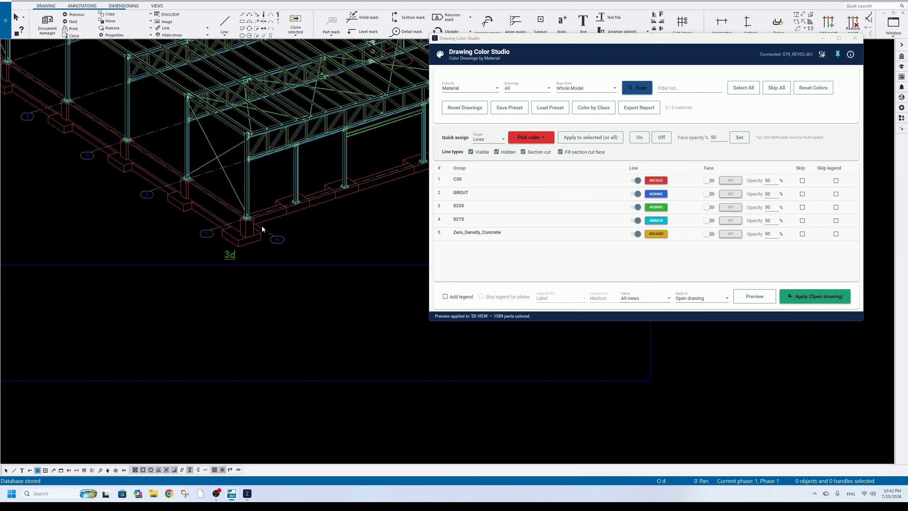
pyautogui.scroll(10, 278, 197)
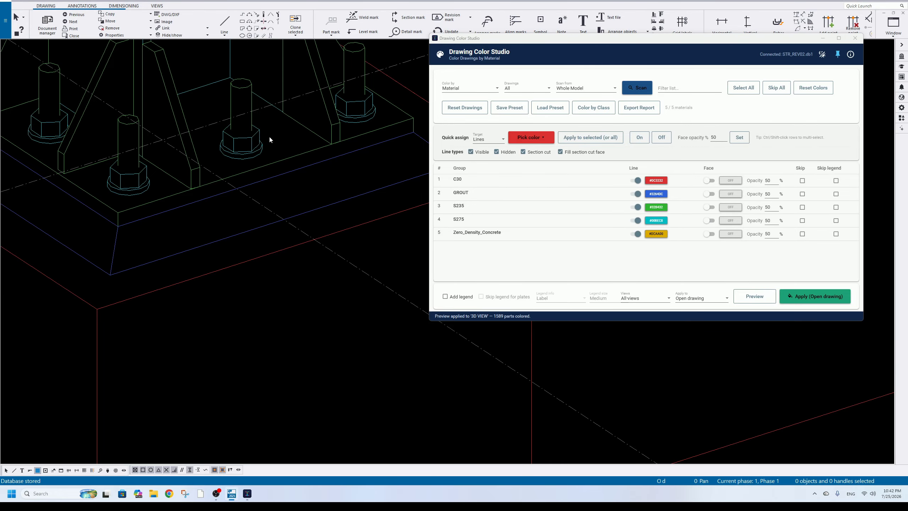
pyautogui.scroll(-10, 283, 147)
pyautogui.scroll(4, 233, 135)
pyautogui.scroll(-10, 291, 177)
pyautogui.scroll(2, 328, 221)
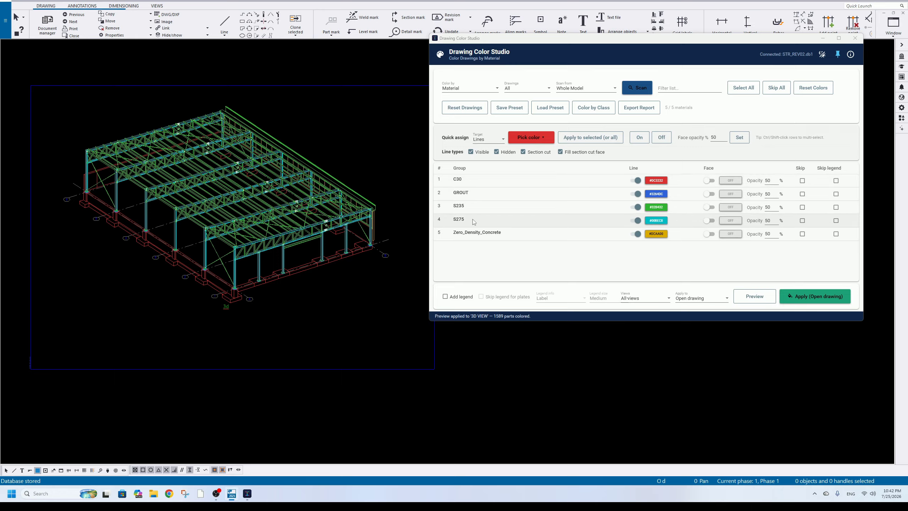
# Assign the Gray line color to the material groups C30, GROUT and Zero_Density_Concrete.
pyautogui.click(489, 185)
pyautogui.keyDown('ctrl'); pyautogui.click(477, 195); pyautogui.keyUp('ctrl')
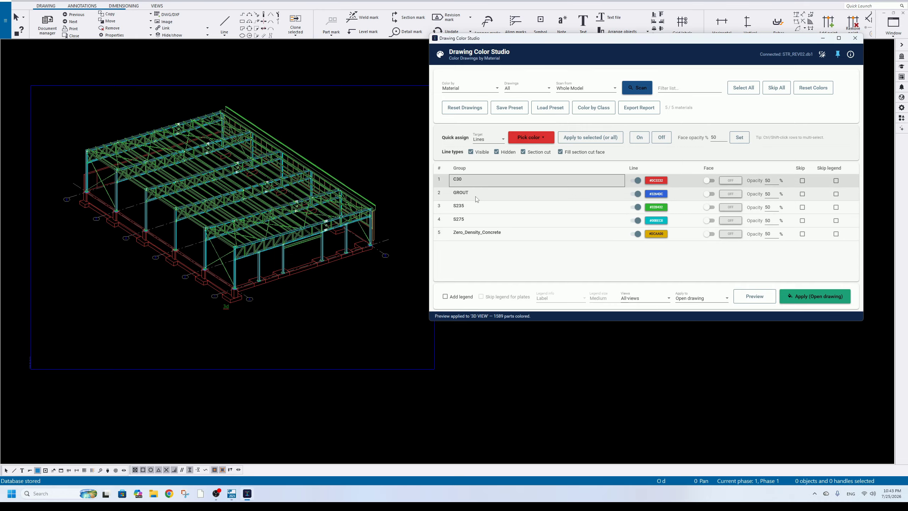
pyautogui.keyDown('ctrl'); pyautogui.click(474, 234); pyautogui.keyUp('ctrl')
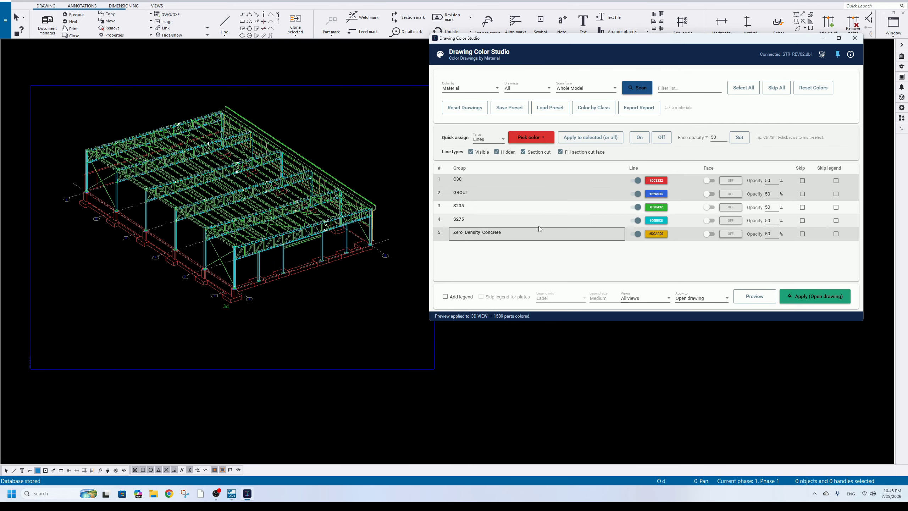
pyautogui.click(533, 141)
pyautogui.click(662, 193)
pyautogui.click(683, 231)
pyautogui.click(605, 139)
# Preview the gray concrete and grout colors on the open drawing, keep the preview and inspect the footings.
pyautogui.click(755, 295)
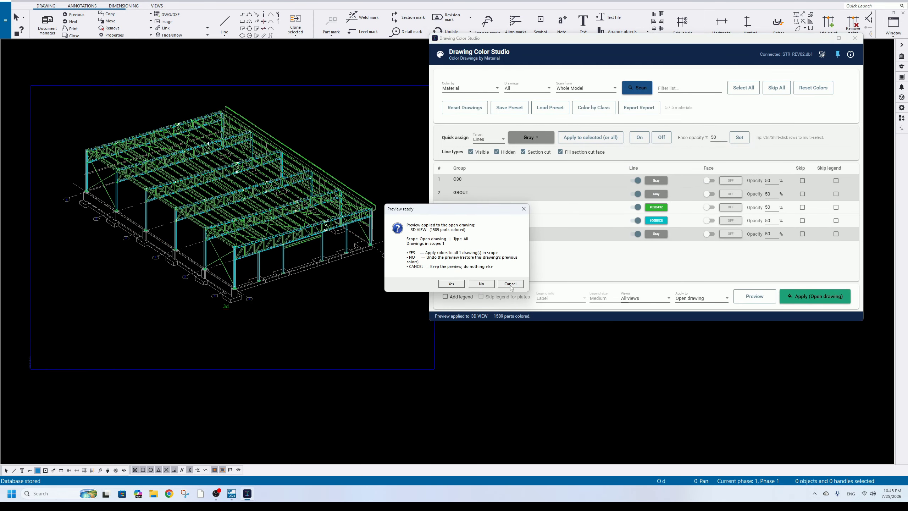
pyautogui.click(450, 282)
pyautogui.scroll(5, 215, 233)
pyautogui.scroll(-3, 100, 270)
pyautogui.moveTo(99, 269); pyautogui.dragTo(158, 231, button='middle')
pyautogui.scroll(-6, 158, 232)
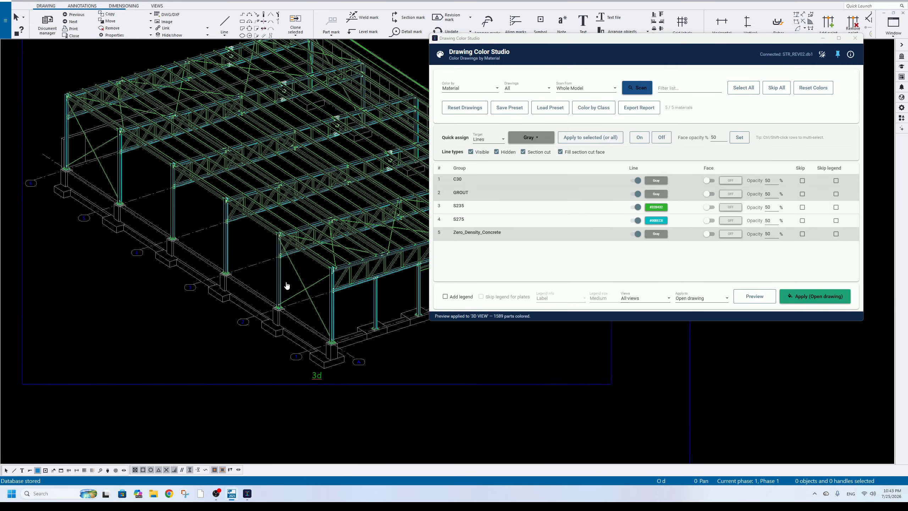
# Switch the coloring criterion to Class and scan the whole model for classes.
pyautogui.click(471, 91)
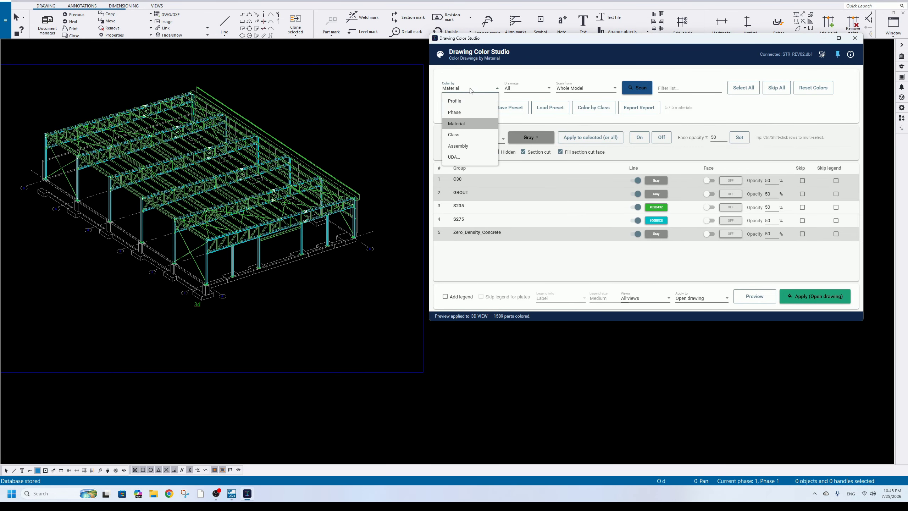
pyautogui.click(454, 134)
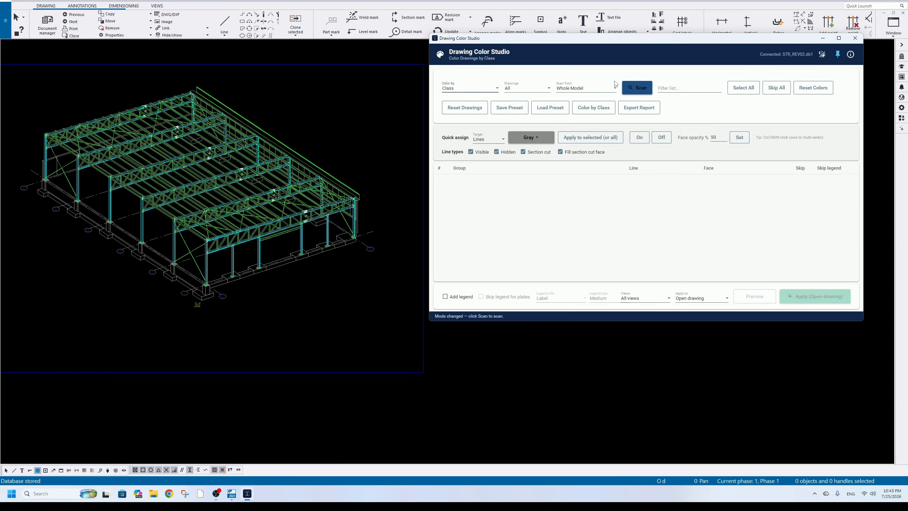
pyautogui.click(634, 88)
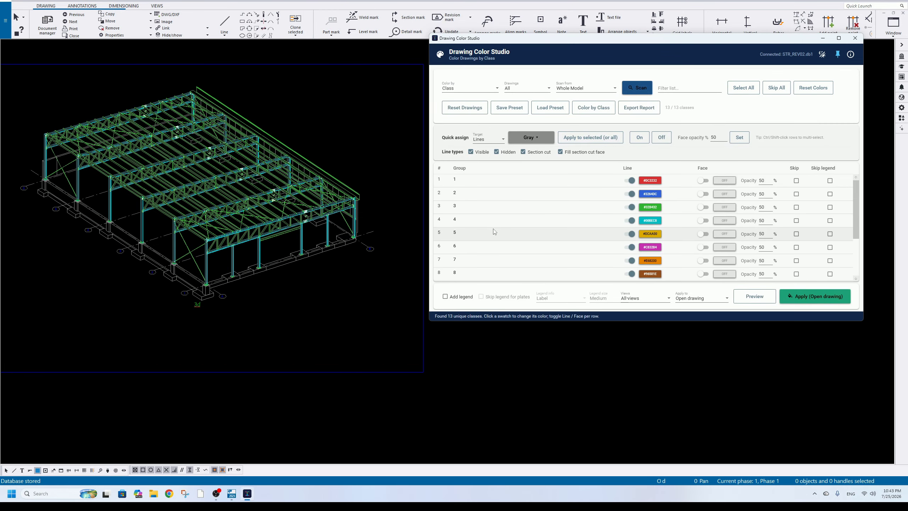
# Assign the standard part class colors to the lines and faces of all groups and review the class list.
pyautogui.click(599, 112)
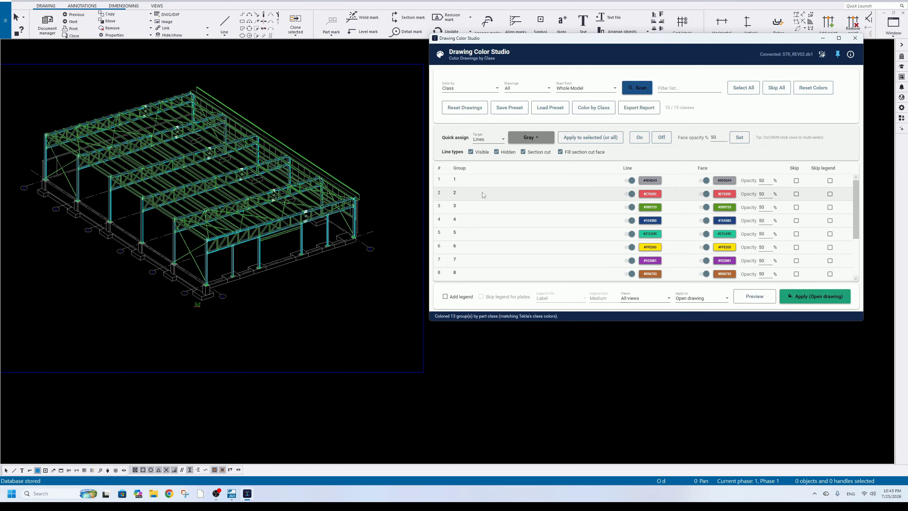
pyautogui.scroll(-3, 582, 242)
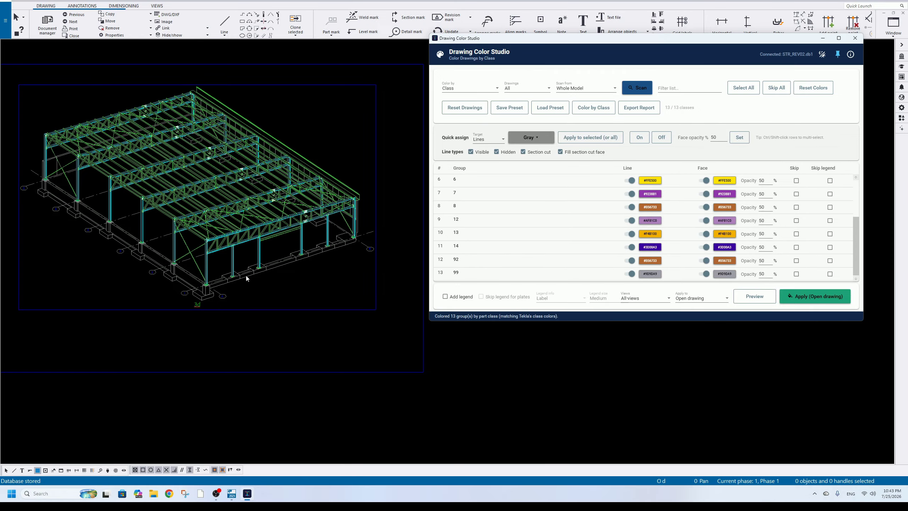
pyautogui.scroll(3, 522, 220)
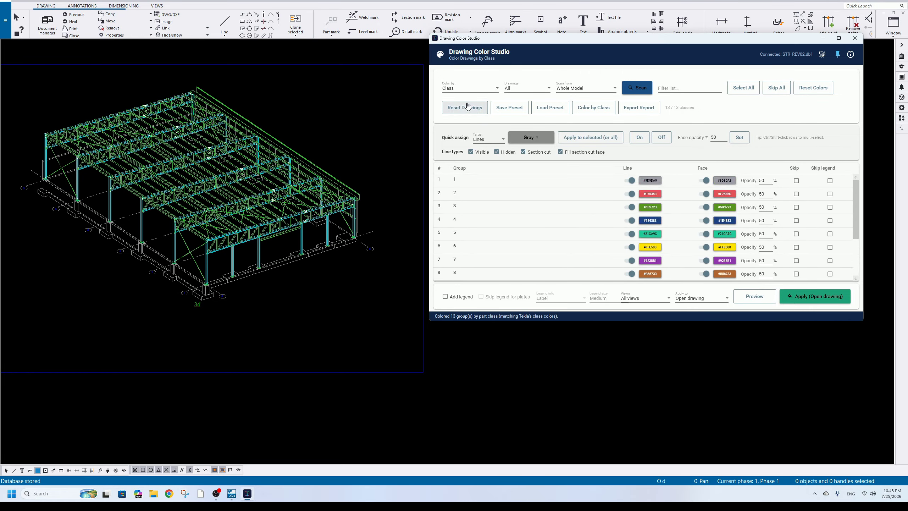
pyautogui.click(470, 91)
pyautogui.click(470, 92)
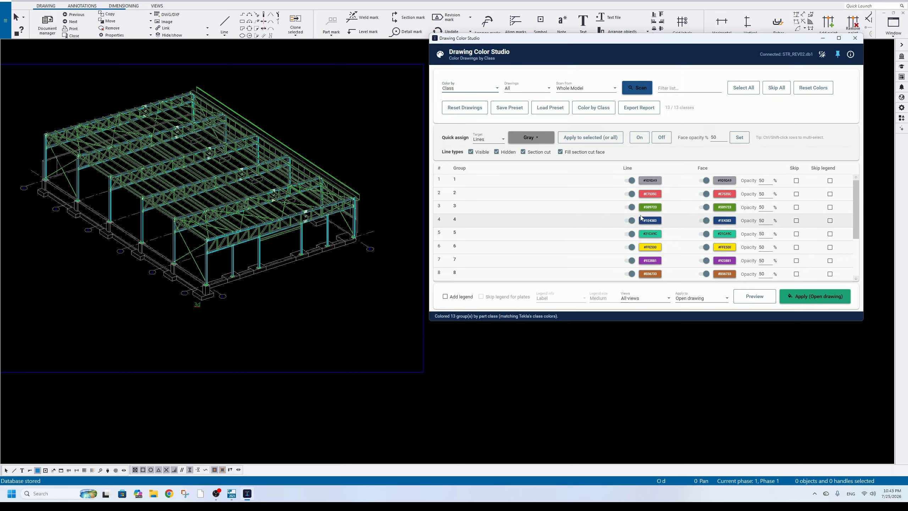
pyautogui.scroll(-3, 523, 253)
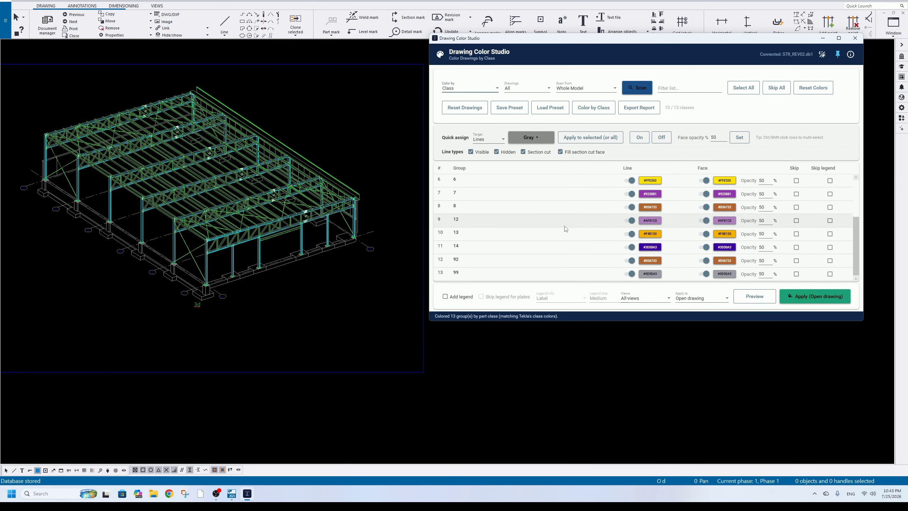
# Preview the class colors on the open drawing, keep the preview and inspect the colored frames.
pyautogui.click(754, 296)
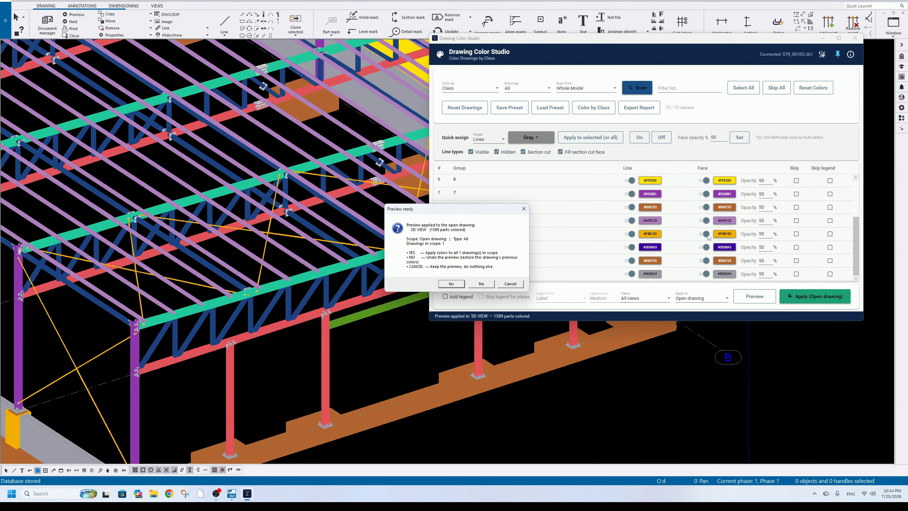
pyautogui.scroll(3, 282, 189)
pyautogui.click(518, 284)
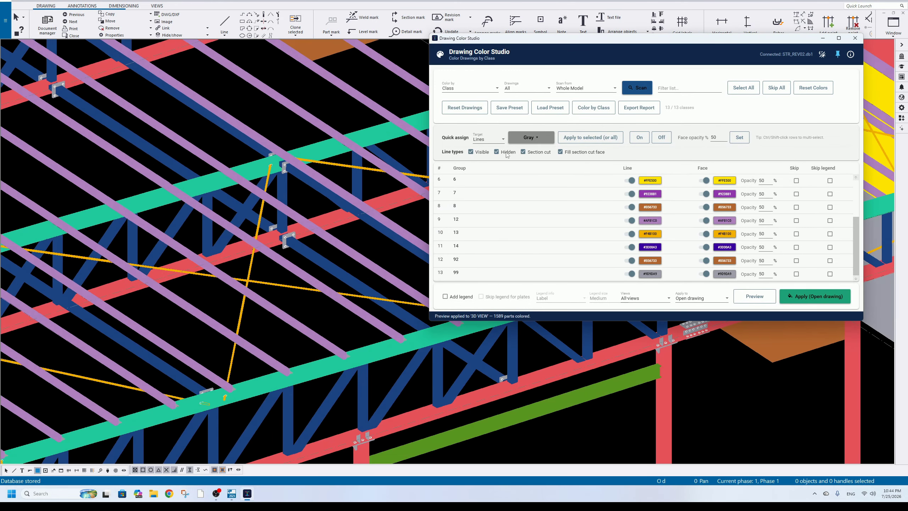
pyautogui.scroll(-4, 286, 221)
pyautogui.scroll(-5, 286, 221)
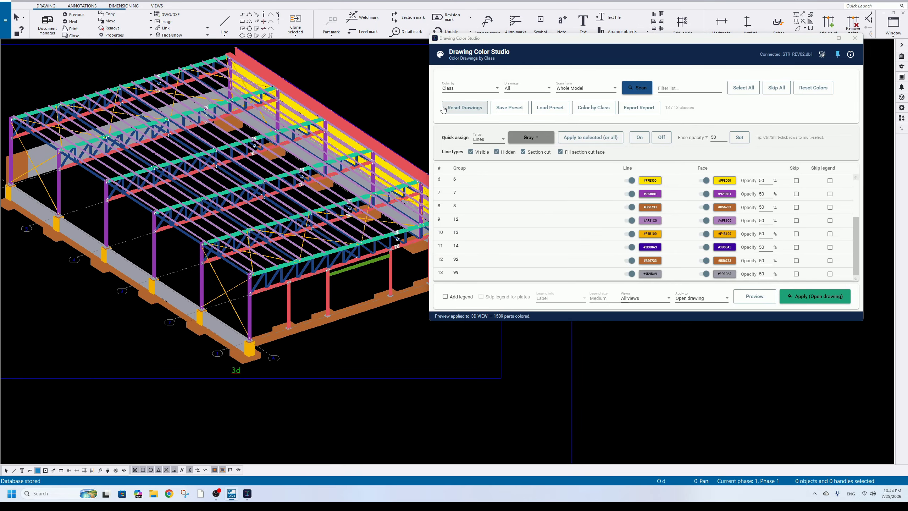
# Scan the whole model by Assembly, preview the assembly line colors on the open drawing and keep the preview.
pyautogui.click(469, 88)
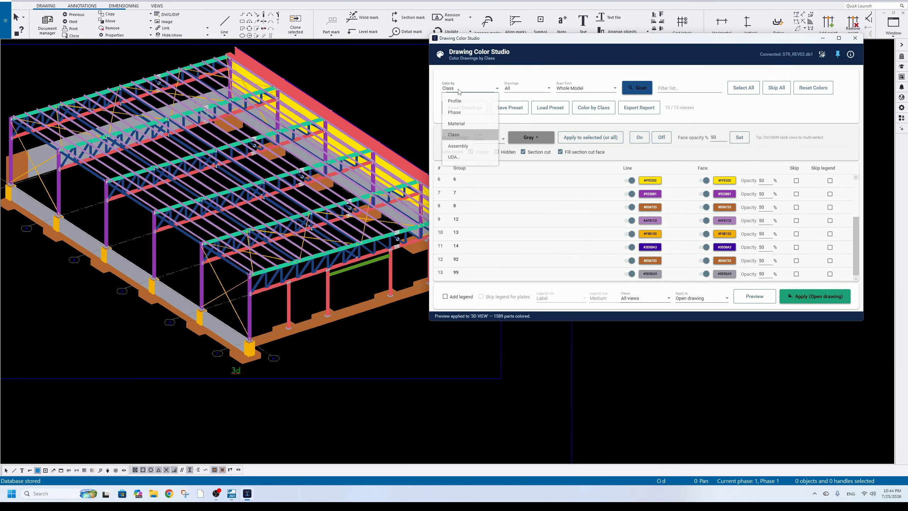
pyautogui.click(459, 146)
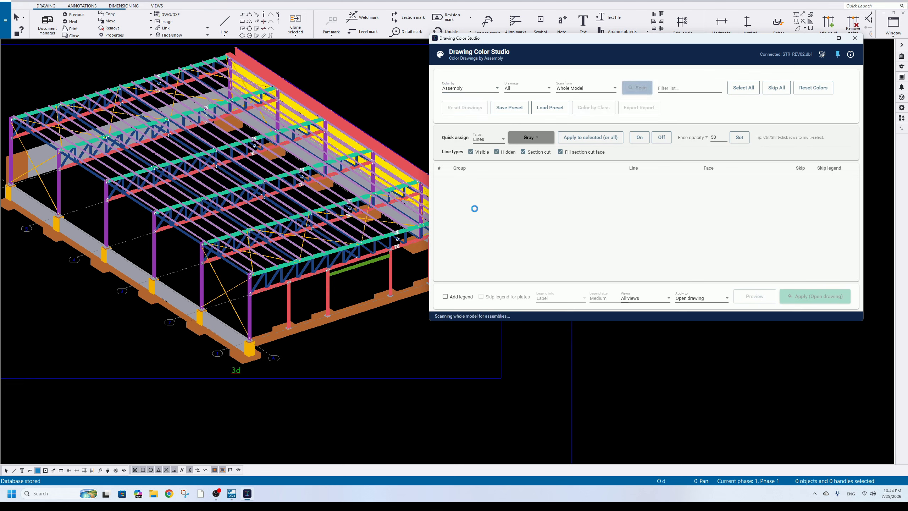
pyautogui.scroll(-5, 474, 211)
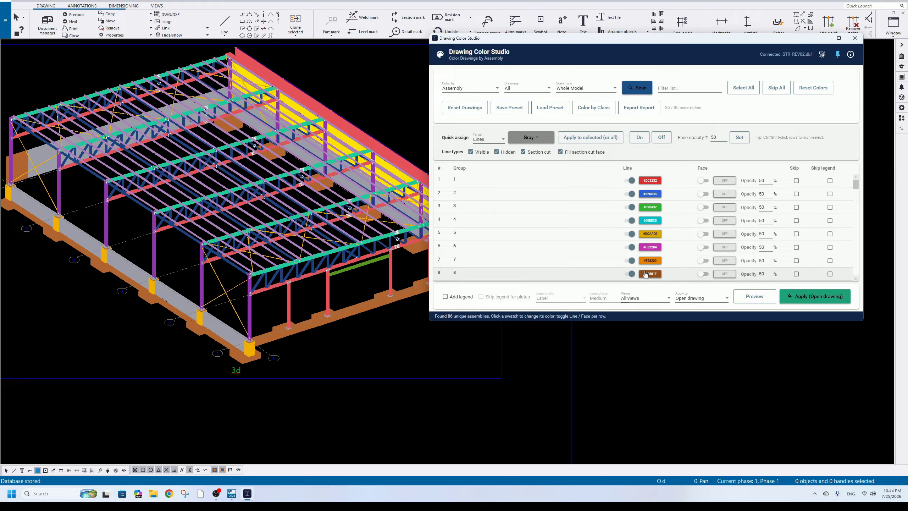
pyautogui.scroll(-3, 470, 204)
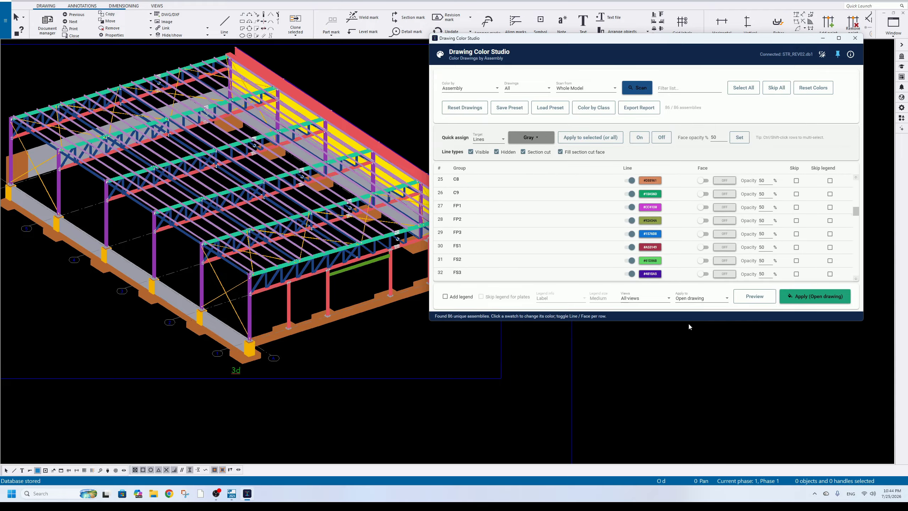
pyautogui.click(747, 300)
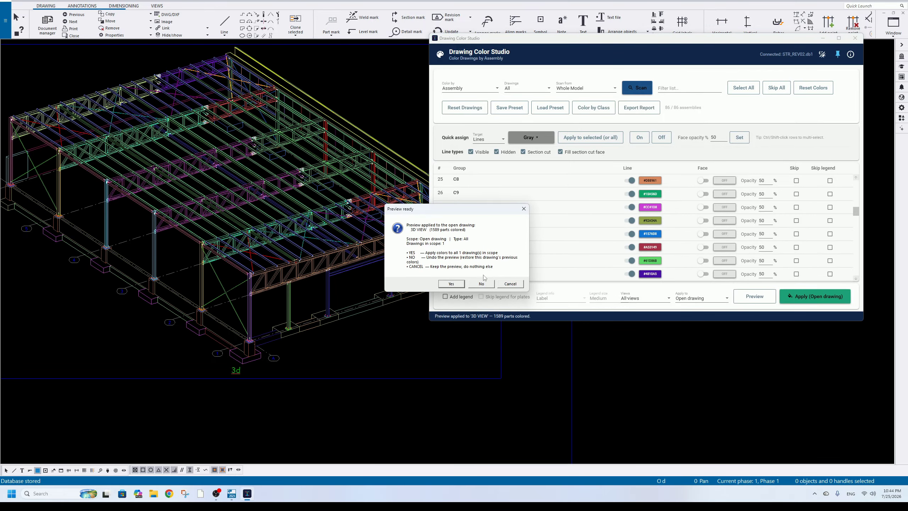
pyautogui.click(510, 283)
# Examine the assembly-colored trusses, columns and bolted splice connections throughout the 3D view.
pyautogui.scroll(5, 287, 211)
pyautogui.moveTo(255, 194); pyautogui.dragTo(191, 289, button='middle')
pyautogui.scroll(-5, 277, 132)
pyautogui.moveTo(277, 132)
pyautogui.mouseDown(button='middle')
pyautogui.moveTo(265, 219)
pyautogui.moveTo(299, 164)
pyautogui.mouseUp(button='middle')
pyautogui.scroll(3, 247, 207)
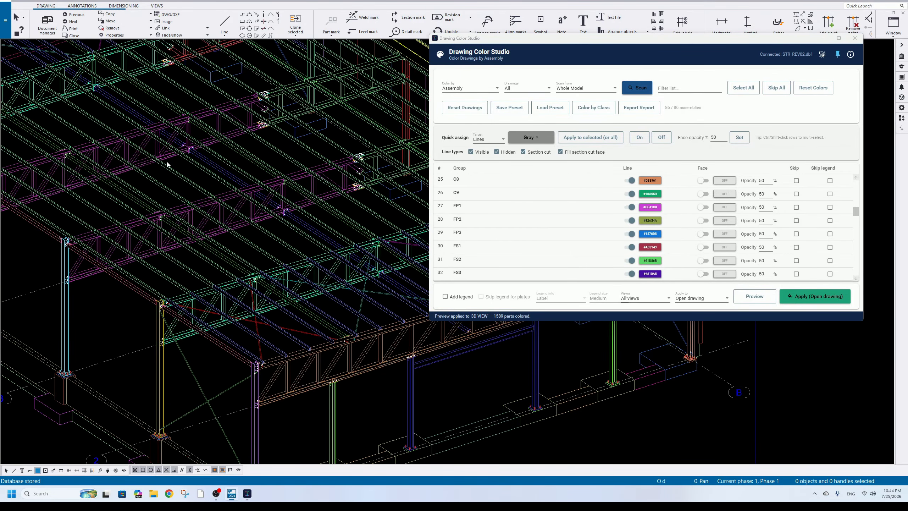
pyautogui.moveTo(251, 186); pyautogui.dragTo(392, 220, button='middle')
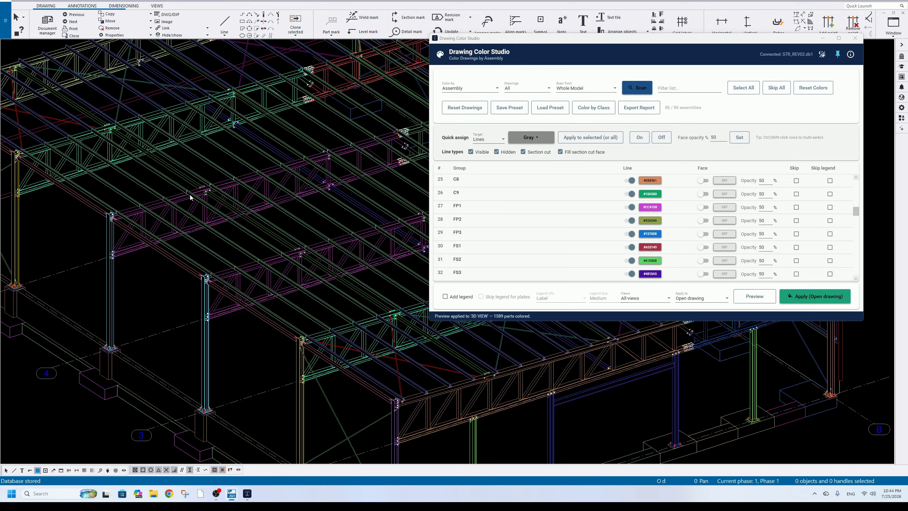
pyautogui.scroll(-5, 208, 185)
pyautogui.moveTo(208, 184); pyautogui.dragTo(274, 225, button='middle')
pyautogui.scroll(1, 288, 237)
pyautogui.moveTo(357, 290); pyautogui.dragTo(279, 237, button='middle')
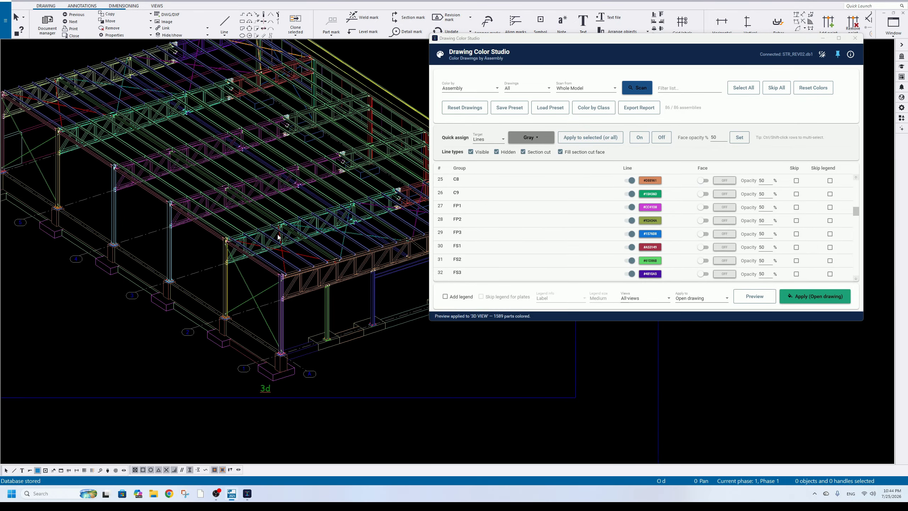
pyautogui.moveTo(136, 131); pyautogui.dragTo(213, 156, button='middle')
pyautogui.scroll(6, 314, 115)
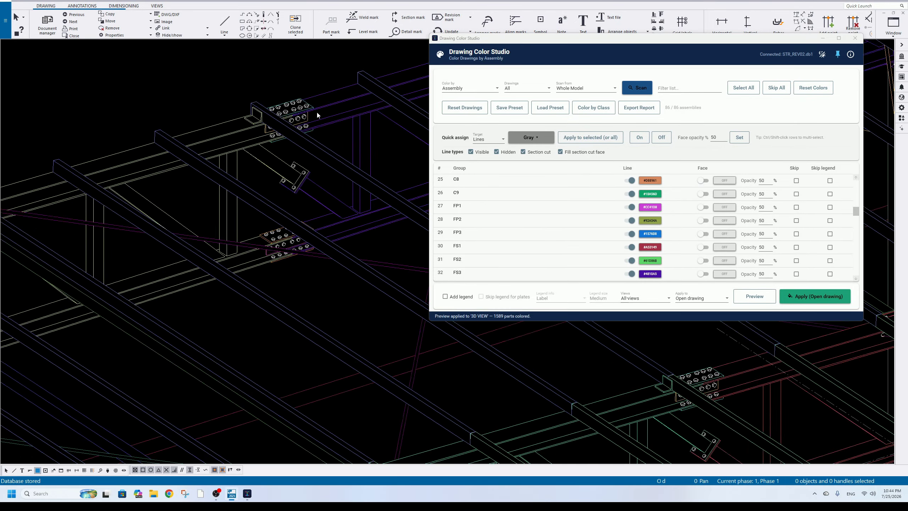
pyautogui.scroll(-4, 269, 173)
pyautogui.moveTo(232, 217); pyautogui.dragTo(168, 240, button='middle')
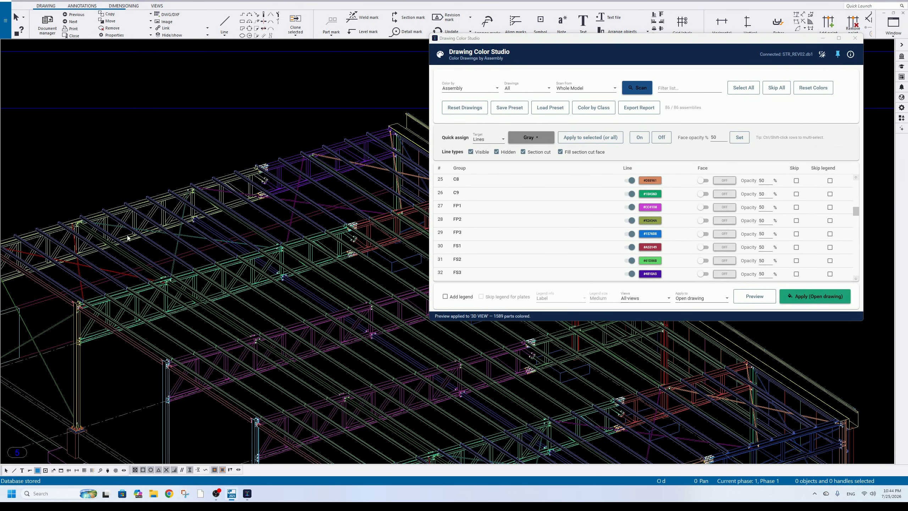
pyautogui.scroll(-4, 315, 193)
pyautogui.moveTo(335, 281); pyautogui.dragTo(324, 218, button='middle')
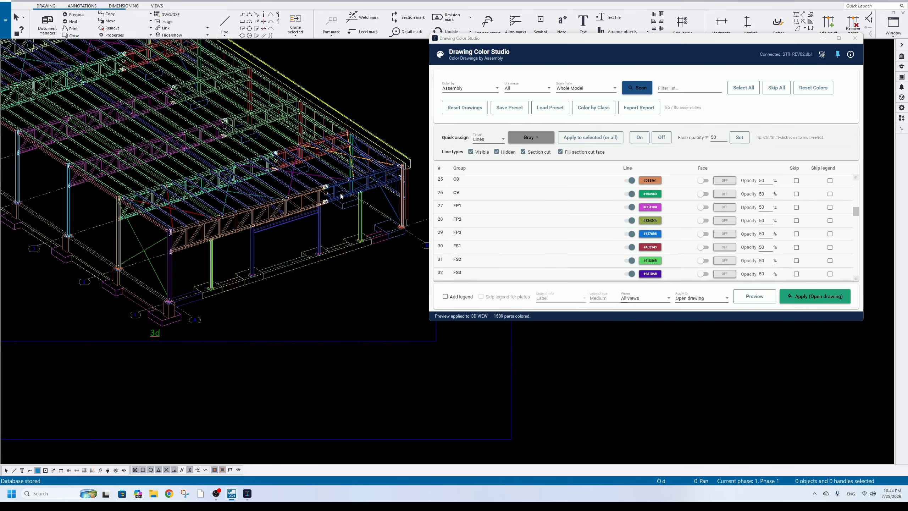
pyautogui.scroll(-4, 334, 220)
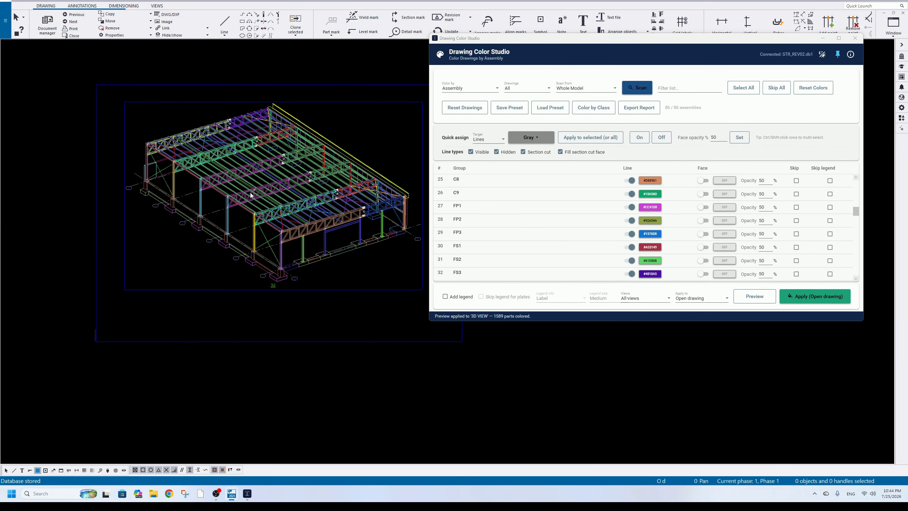
pyautogui.scroll(2, 251, 195)
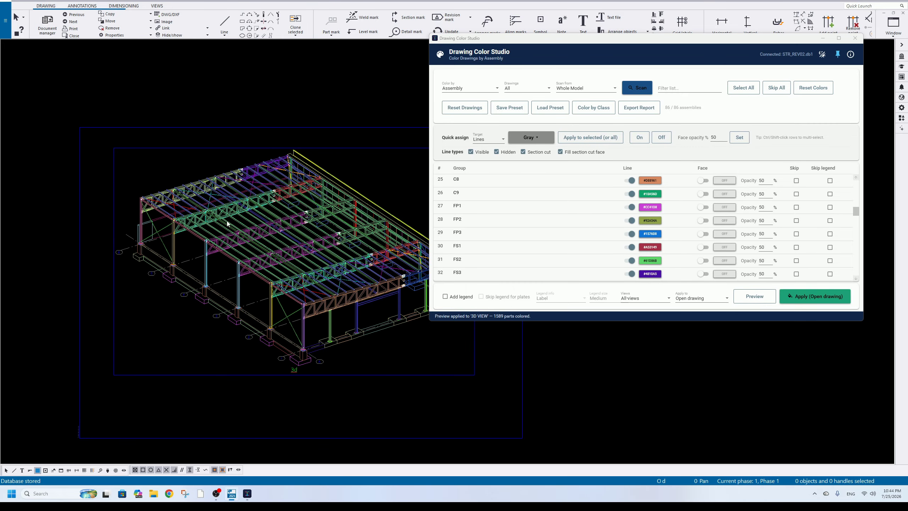
# Switch the coloring criterion from Assembly to Phase and scan the whole model.
pyautogui.scroll(3, 228, 224)
pyautogui.scroll(5, 235, 211)
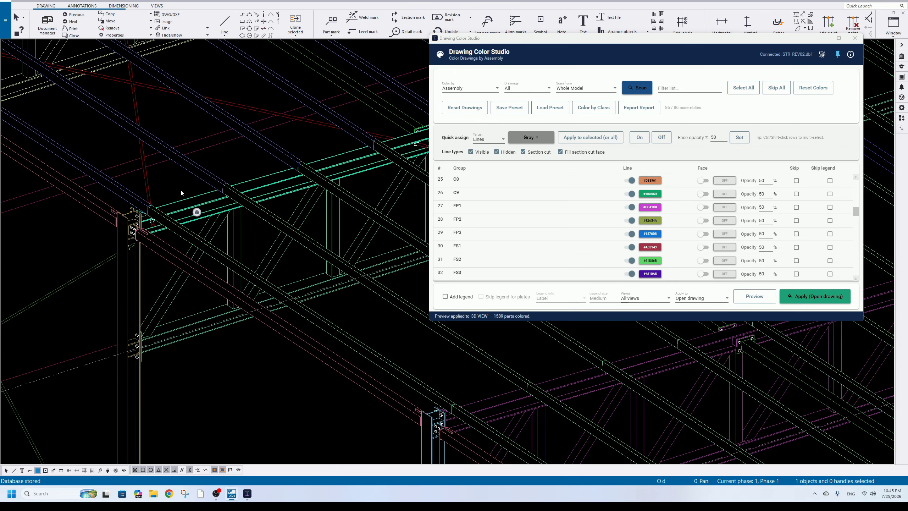
pyautogui.scroll(-5, 229, 214)
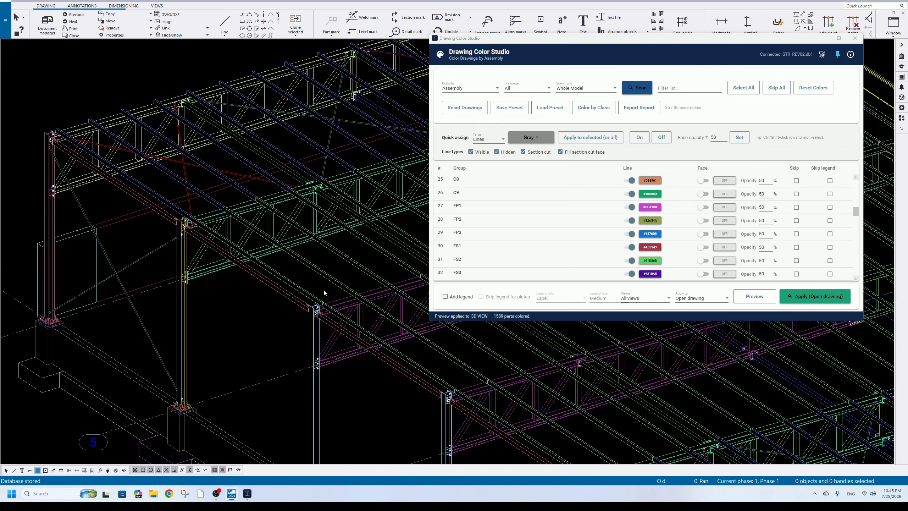
pyautogui.scroll(-5, 262, 218)
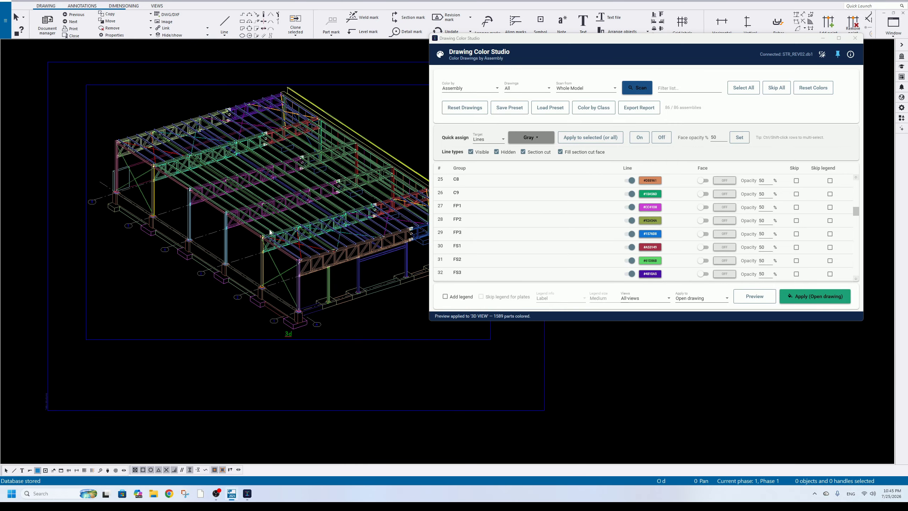
pyautogui.click(469, 88)
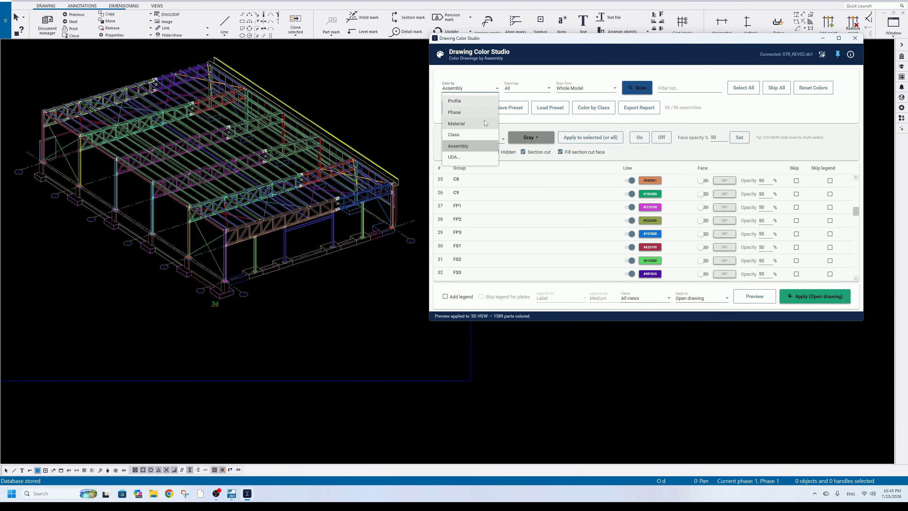
pyautogui.click(464, 146)
pyautogui.click(637, 88)
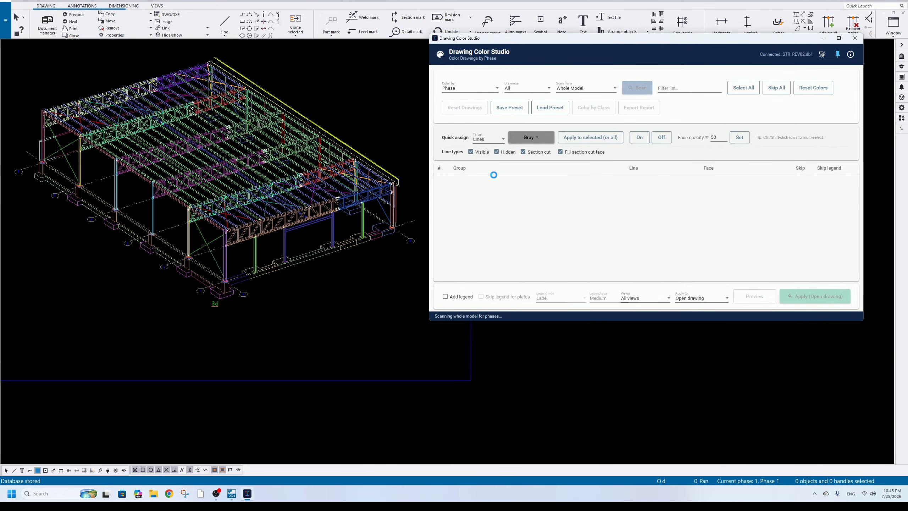
# Close the open drawing and return to the 3D model.
pyautogui.click(5, 20)
pyautogui.click(43, 51)
pyautogui.click(179, 199)
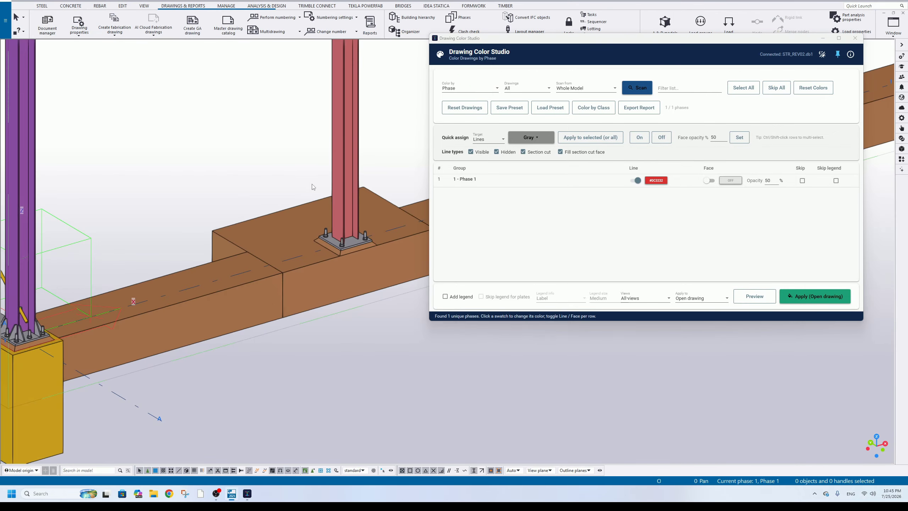
pyautogui.scroll(-8, 312, 187)
pyautogui.scroll(5, 310, 210)
# Select the seven columns around the building's near corner and end wall and assign them to Phase 2.
pyautogui.click(342, 207)
pyautogui.keyDown('shift'); pyautogui.click(279, 218); pyautogui.keyUp('shift')
pyautogui.moveTo(214, 223); pyautogui.dragTo(263, 228, button='middle')
pyautogui.keyDown('shift'); pyautogui.click(263, 229); pyautogui.keyUp('shift')
pyautogui.keyDown('shift'); pyautogui.click(185, 193); pyautogui.keyUp('shift')
pyautogui.scroll(-3, 107, 173)
pyautogui.scroll(3, 365, 177)
pyautogui.keyDown('shift'); pyautogui.click(325, 191); pyautogui.keyUp('shift')
pyautogui.keyDown('shift'); pyautogui.click(391, 181); pyautogui.keyUp('shift')
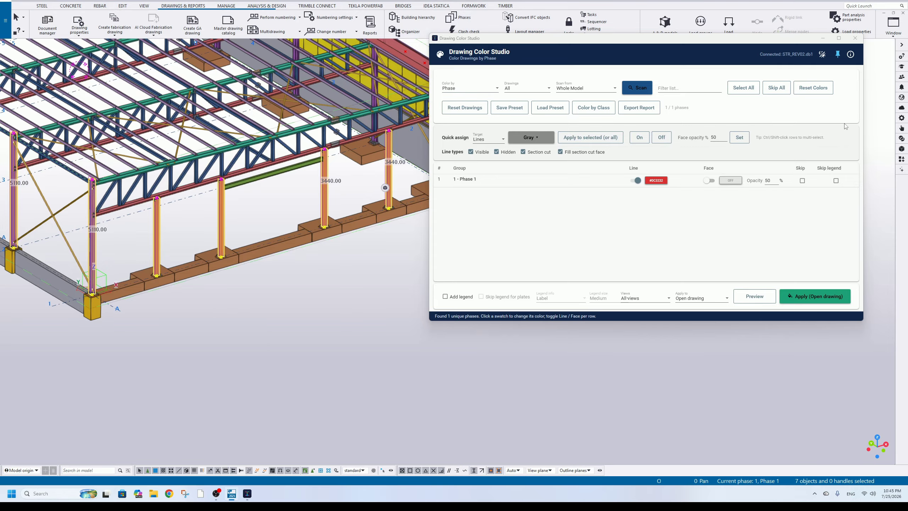
pyautogui.moveTo(550, 45)
pyautogui.mouseDown()
pyautogui.moveTo(475, 191)
pyautogui.moveTo(432, 223)
pyautogui.moveTo(525, 89)
pyautogui.mouseUp()
pyautogui.moveTo(255, 44); pyautogui.dragTo(284, 163)
pyautogui.click(378, 206)
pyautogui.click(386, 283)
pyautogui.click(395, 164)
pyautogui.click(278, 206)
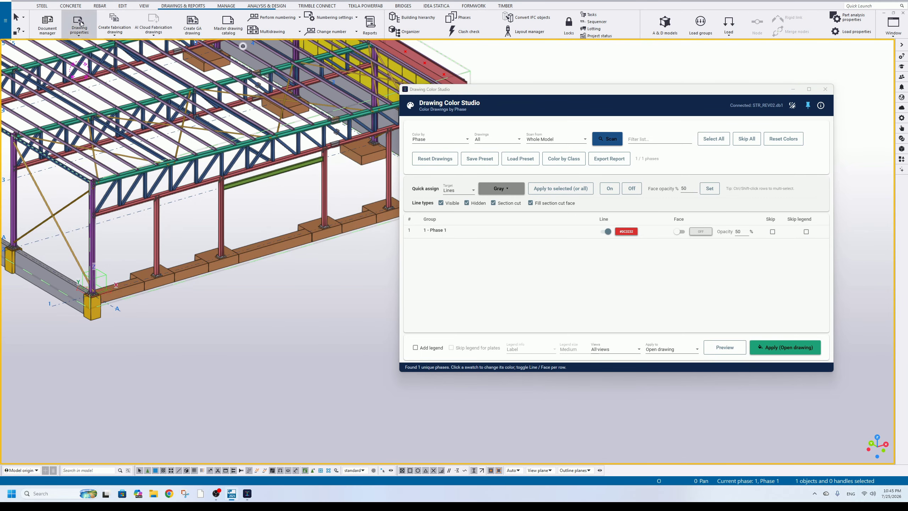
# Reopen the GA drawing from the document list and rescan the whole model by Phase.
pyautogui.click(48, 26)
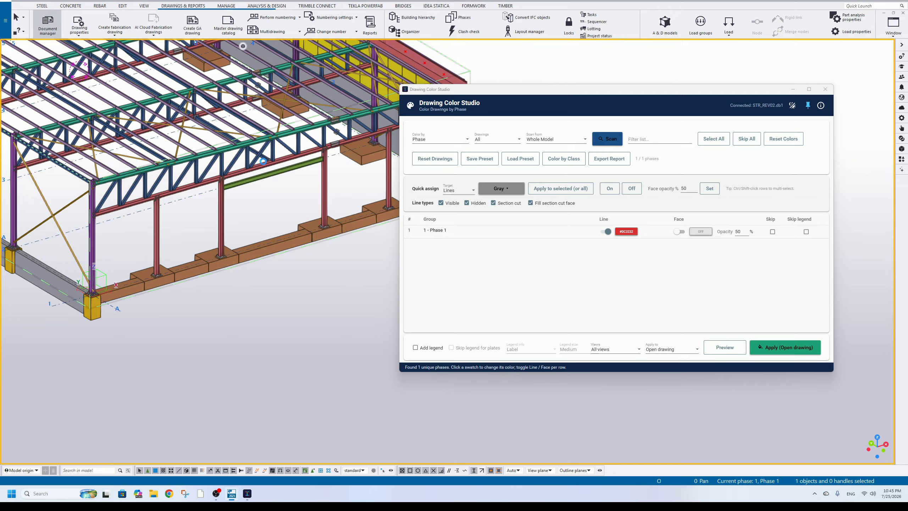
pyautogui.doubleClick(388, 105)
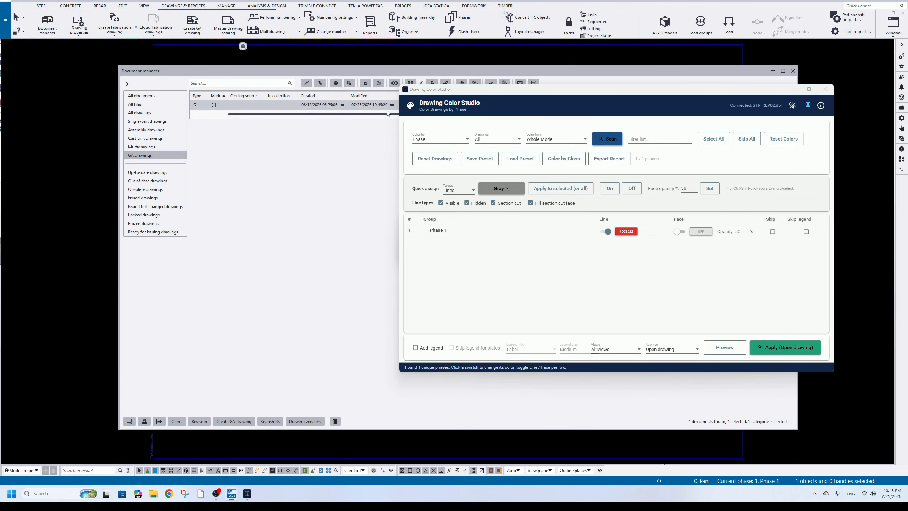
pyautogui.click(792, 70)
pyautogui.click(605, 139)
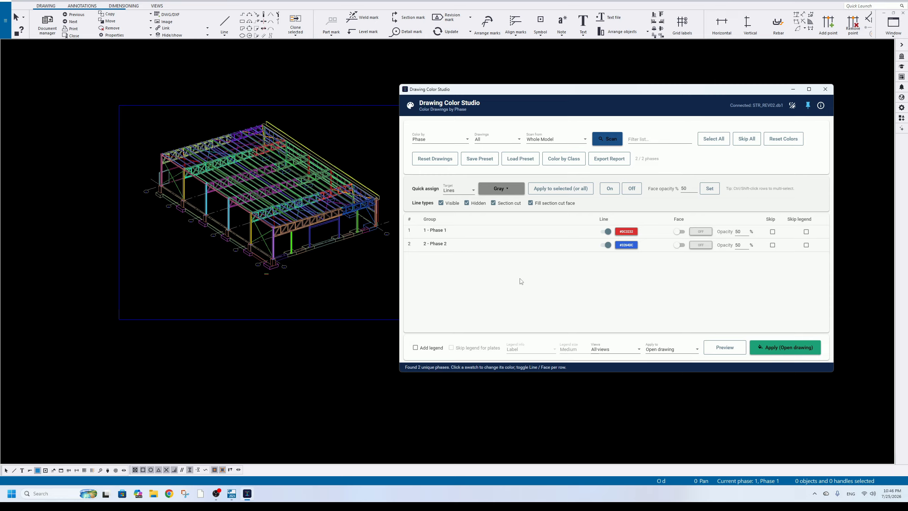
# Preview the phase line colors on the open drawing, inspect the columns and keep the preview.
pyautogui.click(730, 347)
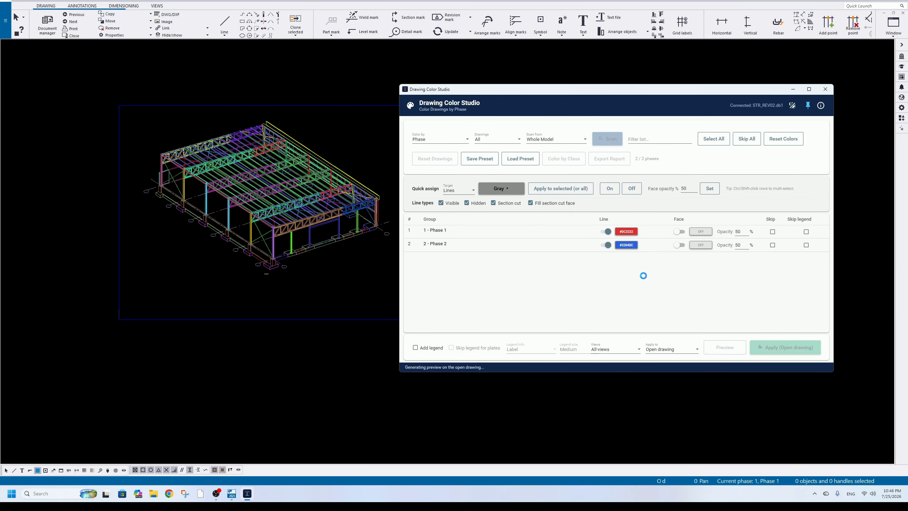
pyautogui.scroll(3, 286, 209)
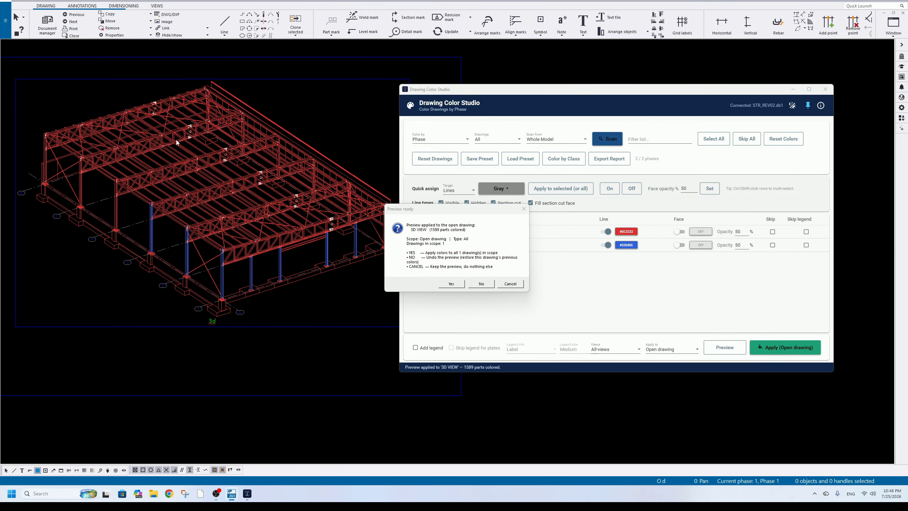
pyautogui.scroll(5, 290, 276)
pyautogui.scroll(-4, 332, 252)
pyautogui.click(511, 284)
# Scan the whole model by Profile and review the list of profile groups.
pyautogui.click(430, 140)
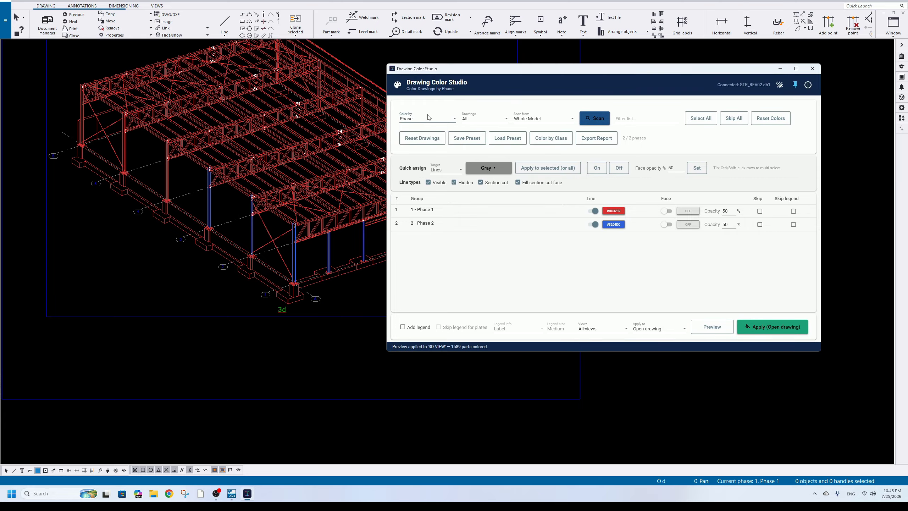
pyautogui.click(412, 131)
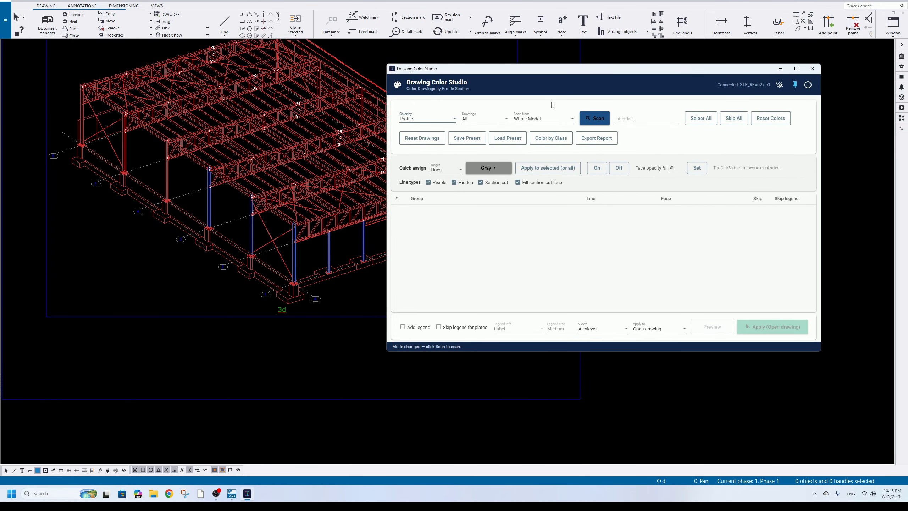
pyautogui.click(594, 118)
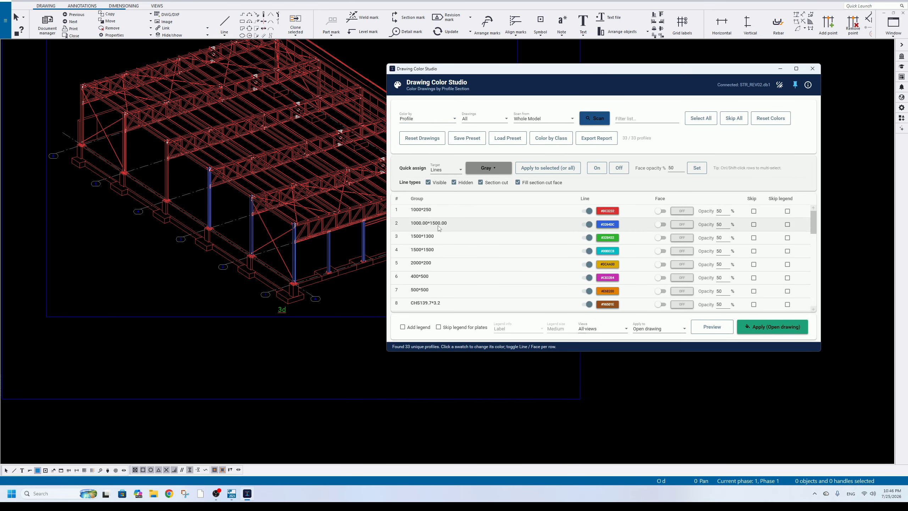
pyautogui.scroll(-8, 434, 286)
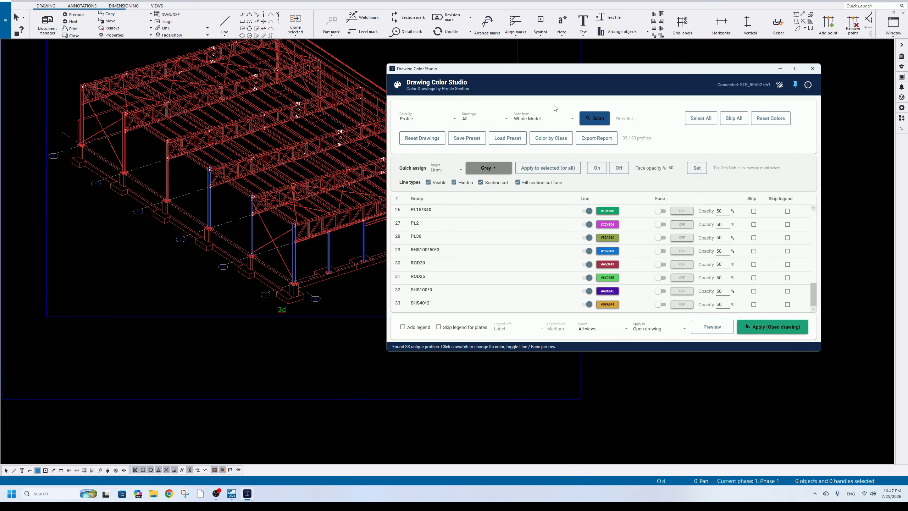
pyautogui.moveTo(429, 126); pyautogui.dragTo(424, 108)
pyautogui.scroll(-1, 264, 203)
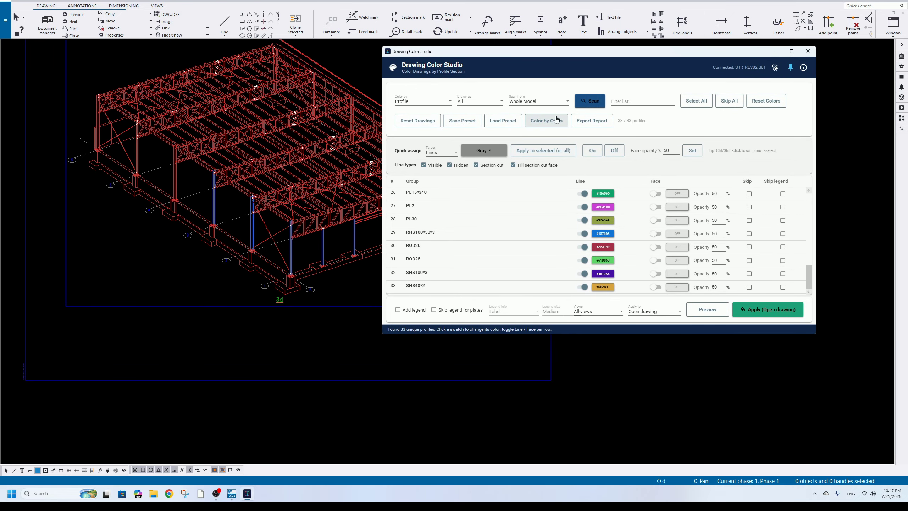
# Preview the profile line colors on the open drawing, keep the preview and inspect the roof framing and columns.
pyautogui.click(717, 311)
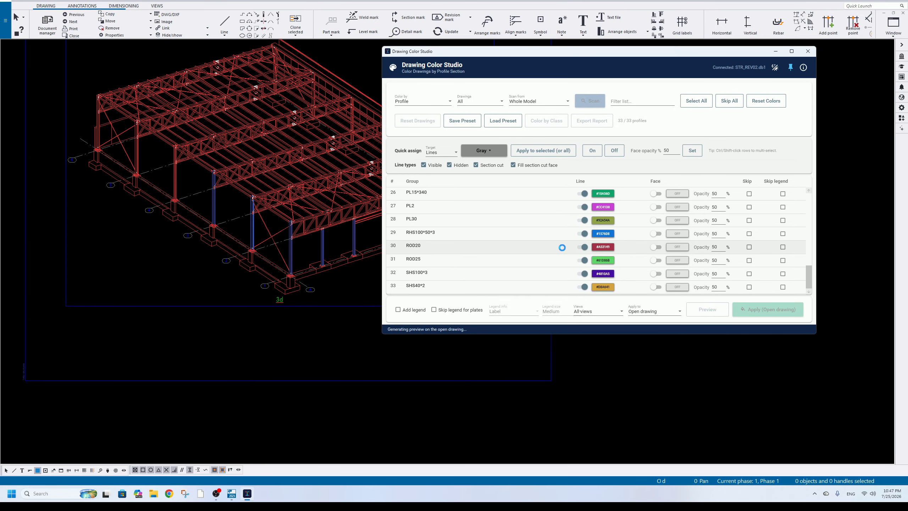
pyautogui.press('Return')
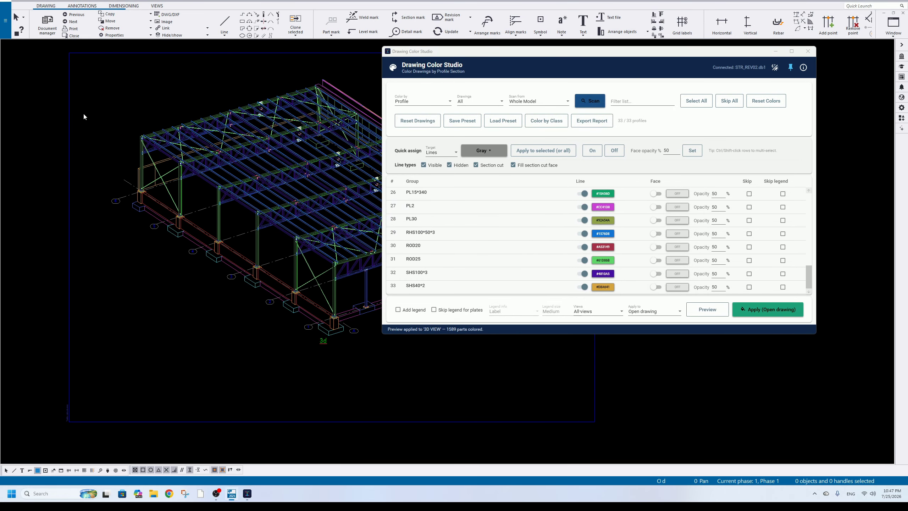
pyautogui.scroll(5, 83, 112)
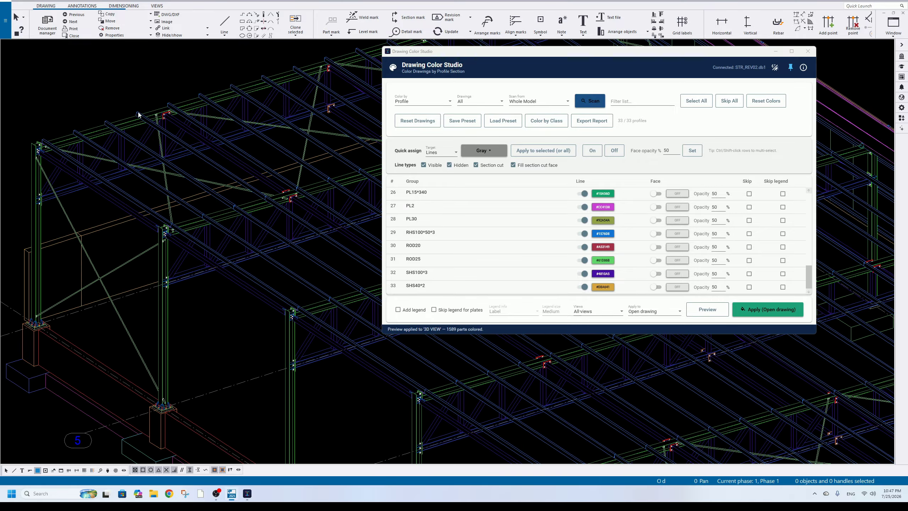
pyautogui.moveTo(139, 114); pyautogui.dragTo(265, 119, button='middle')
pyautogui.scroll(-3, 195, 196)
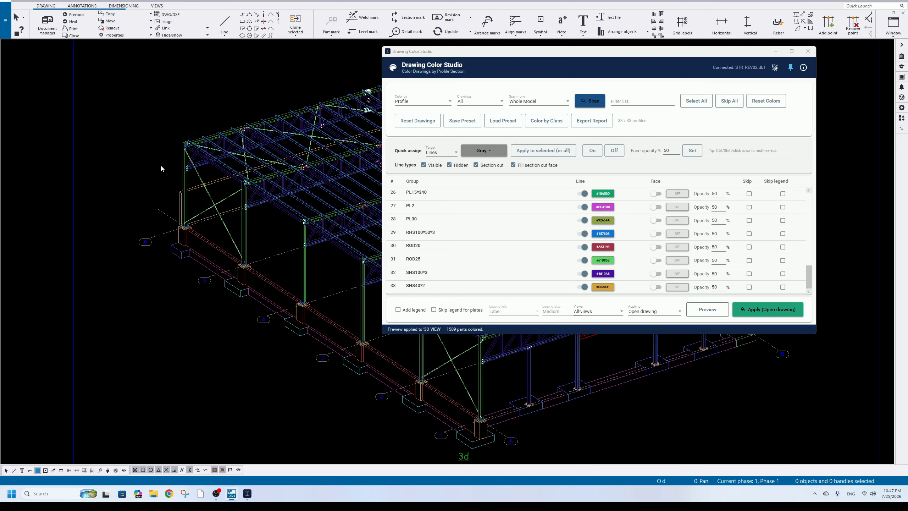
pyautogui.click(412, 105)
pyautogui.click(409, 114)
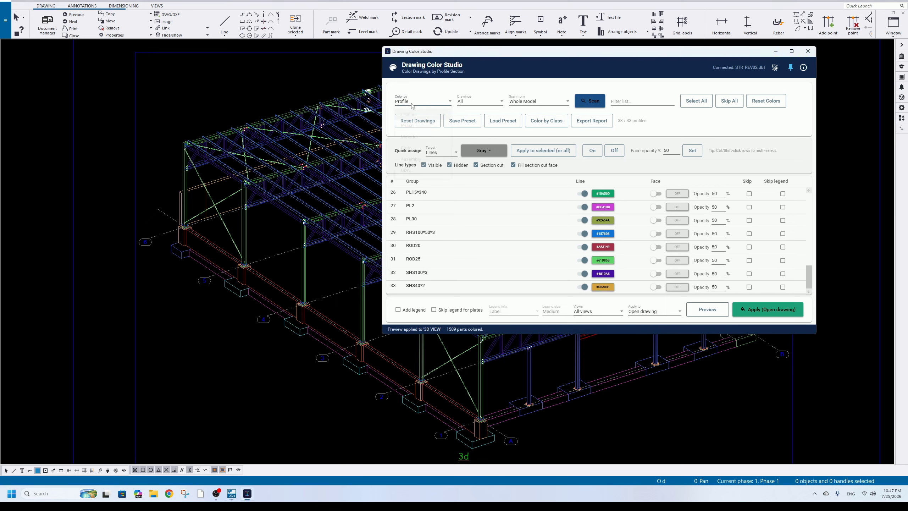
pyautogui.click(416, 108)
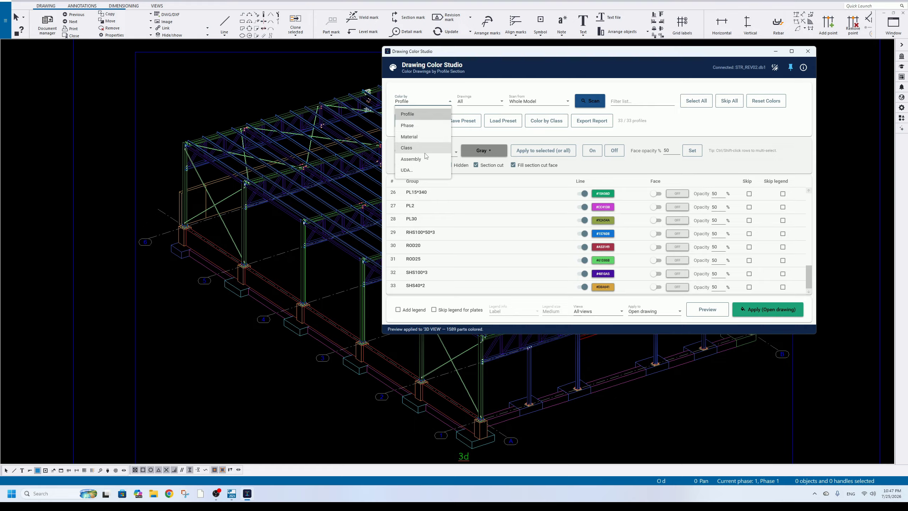
pyautogui.click(416, 107)
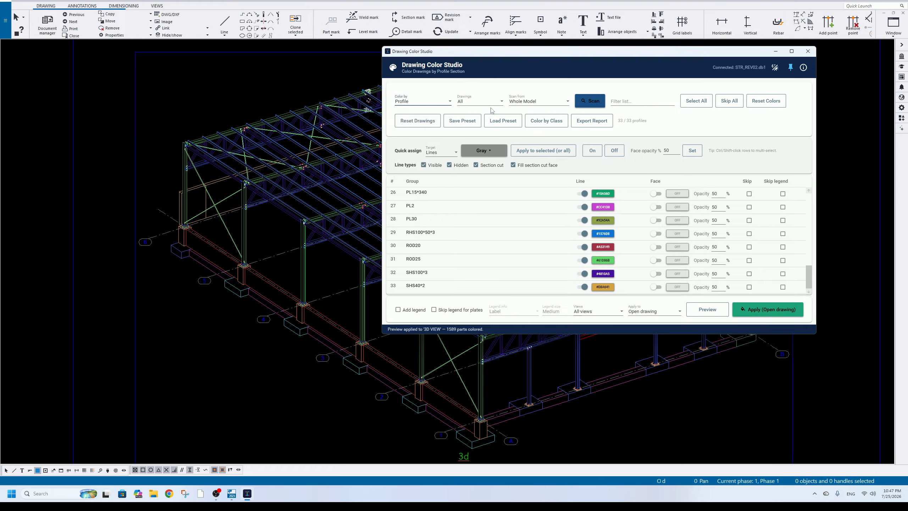
# Restrict the drawings to GA and add a legend with its info set to Label + Count.
pyautogui.click(406, 311)
pyautogui.click(490, 103)
pyautogui.click(479, 122)
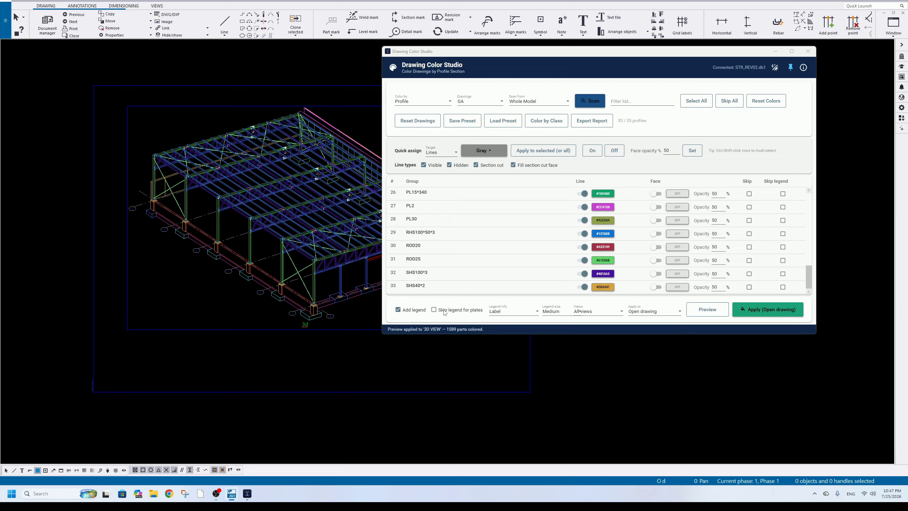
pyautogui.click(517, 313)
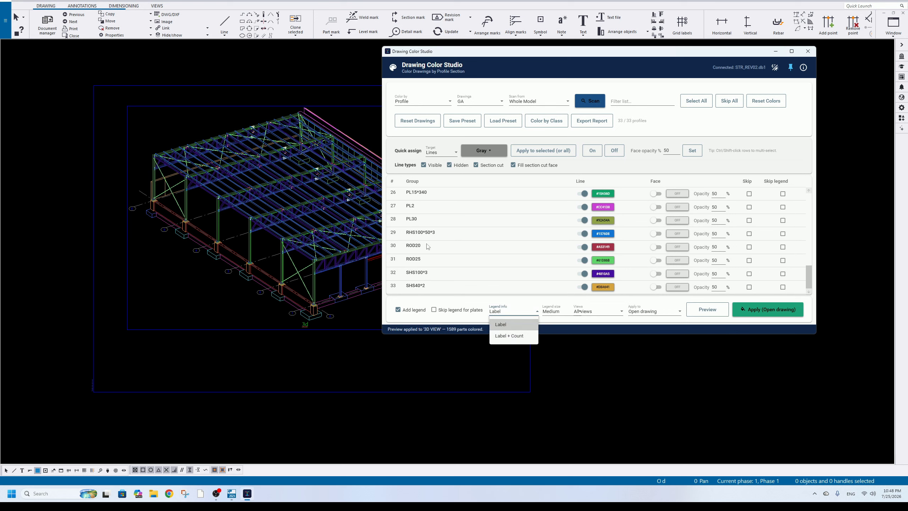
pyautogui.click(523, 337)
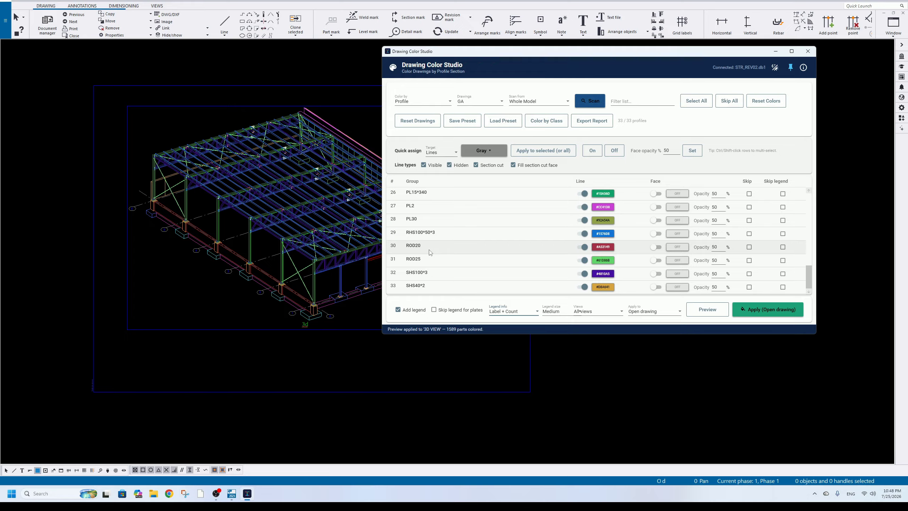
pyautogui.click(516, 314)
pyautogui.click(522, 315)
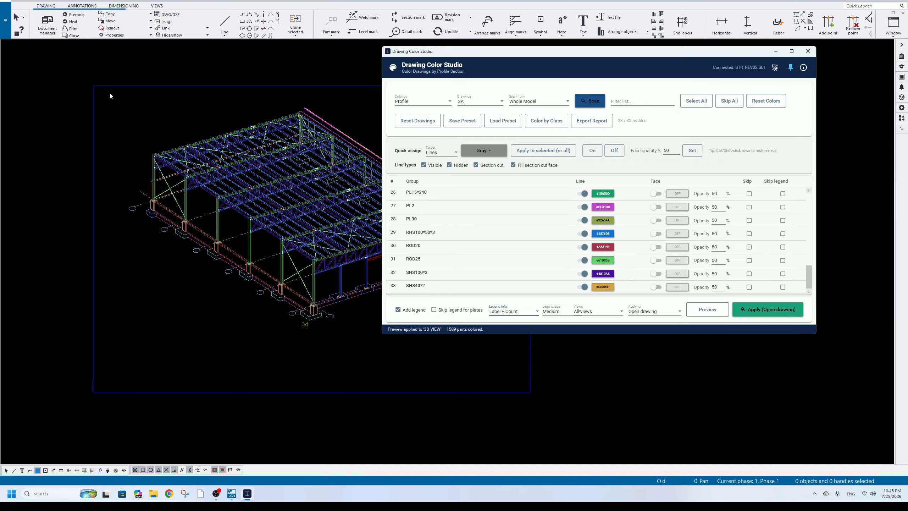
# Leave the legend size at Medium, preview the profile colors with the legend on the open drawing and keep the preview.
pyautogui.click(563, 314)
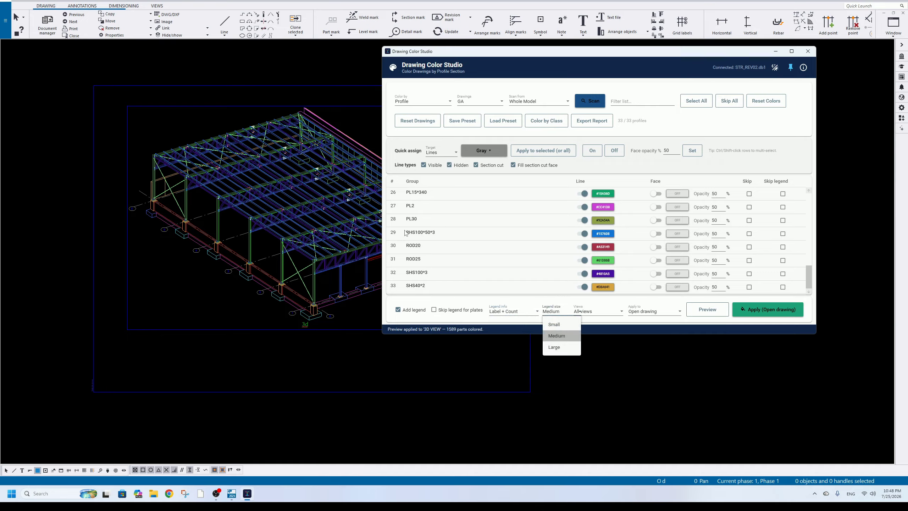
pyautogui.click(722, 167)
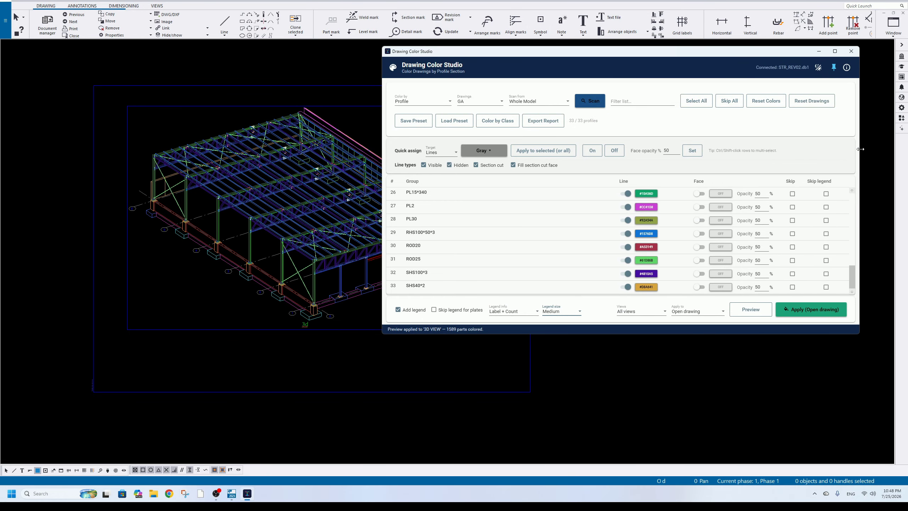
pyautogui.click(556, 312)
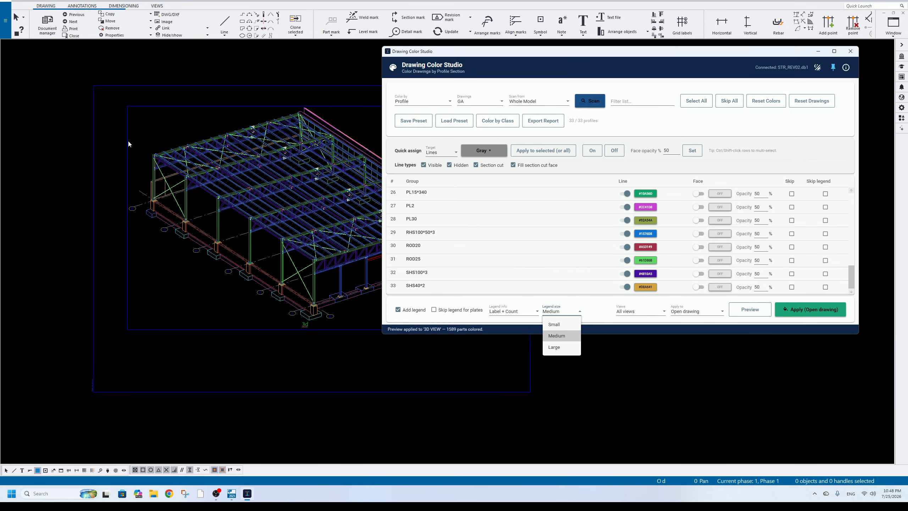
pyautogui.click(438, 319)
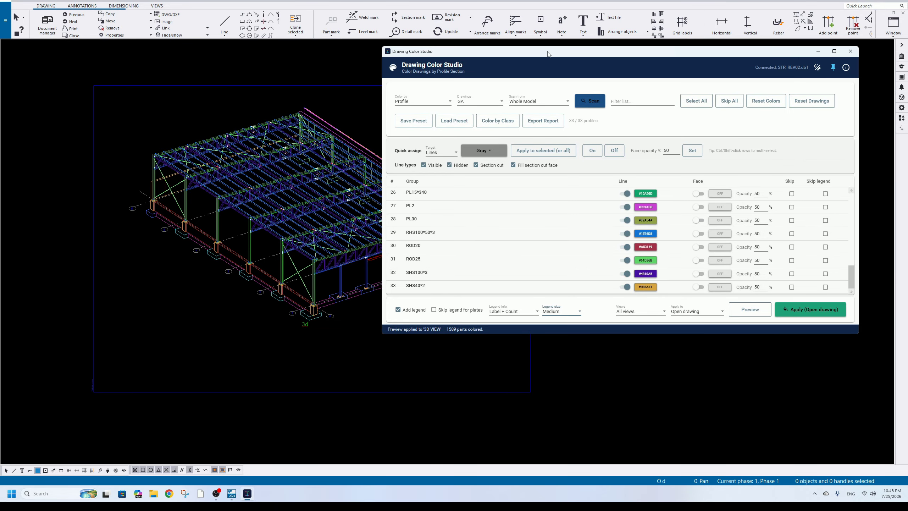
pyautogui.moveTo(548, 53); pyautogui.dragTo(505, 51)
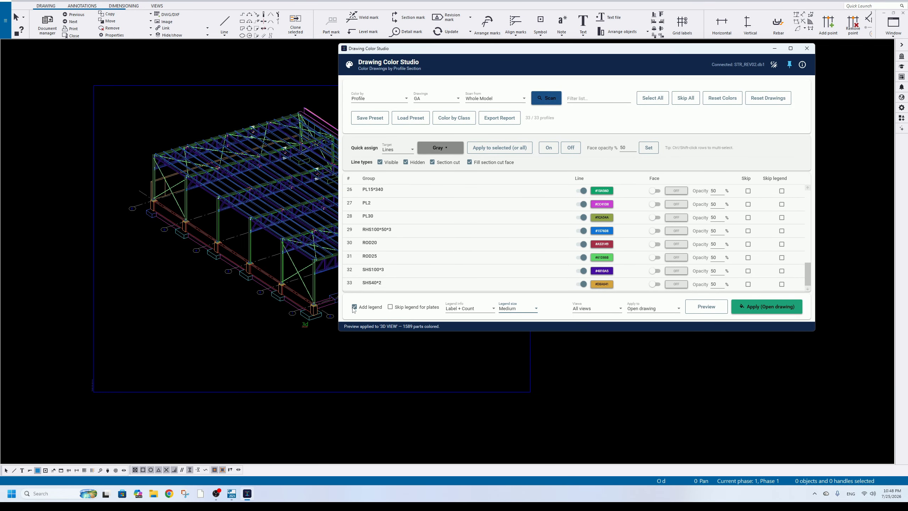
pyautogui.click(708, 310)
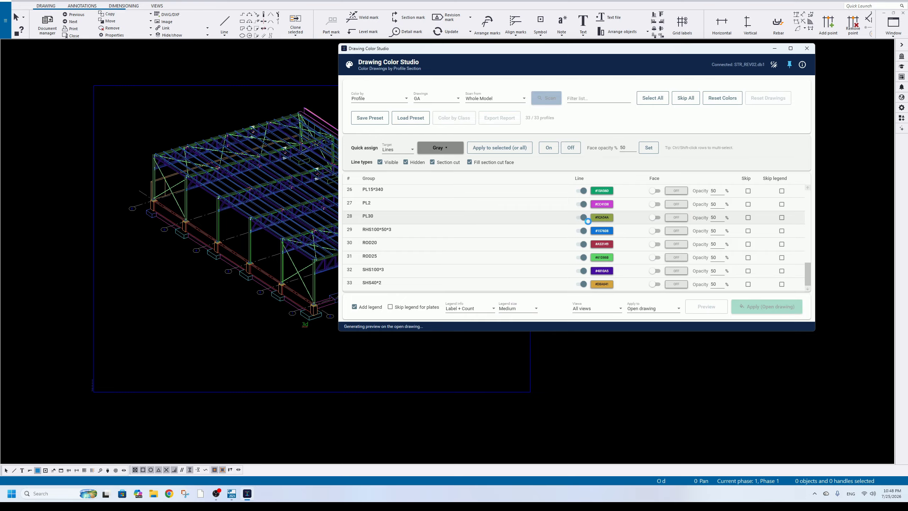
pyautogui.click(514, 287)
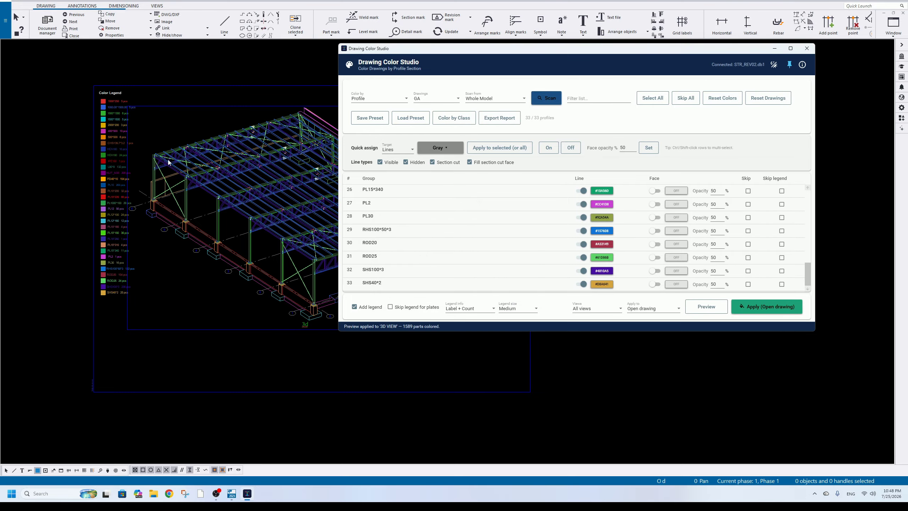
# Examine the profile names, colors and piece counts throughout the color legend on the drawing.
pyautogui.scroll(3, 137, 158)
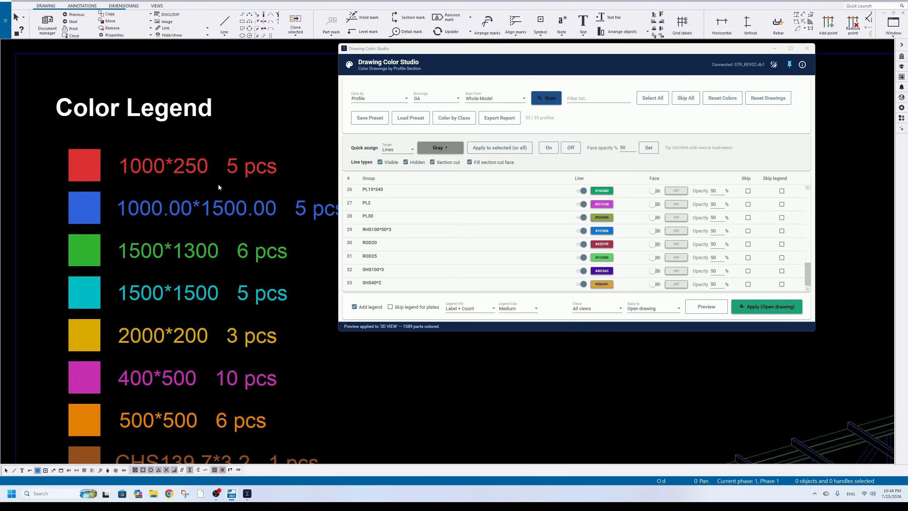
pyautogui.moveTo(195, 171); pyautogui.dragTo(126, 140, button='middle')
pyautogui.scroll(-2, 62, 139)
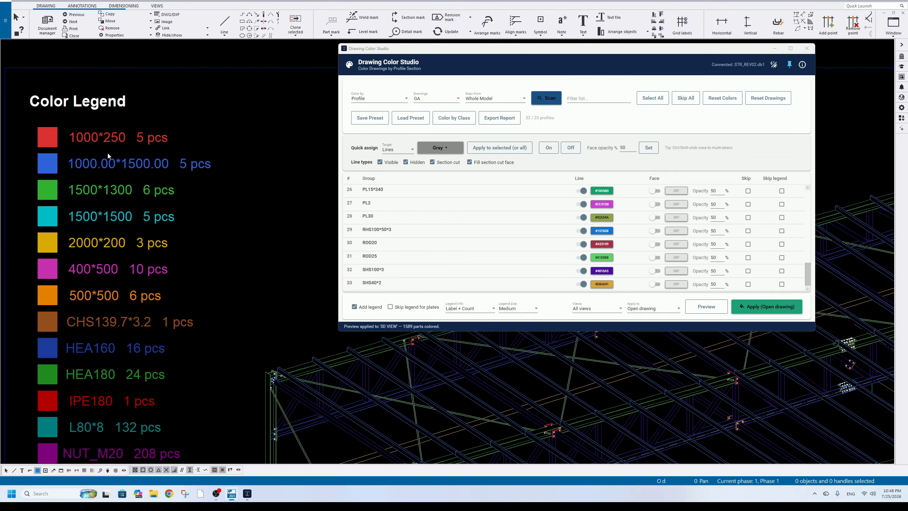
pyautogui.scroll(2, 136, 163)
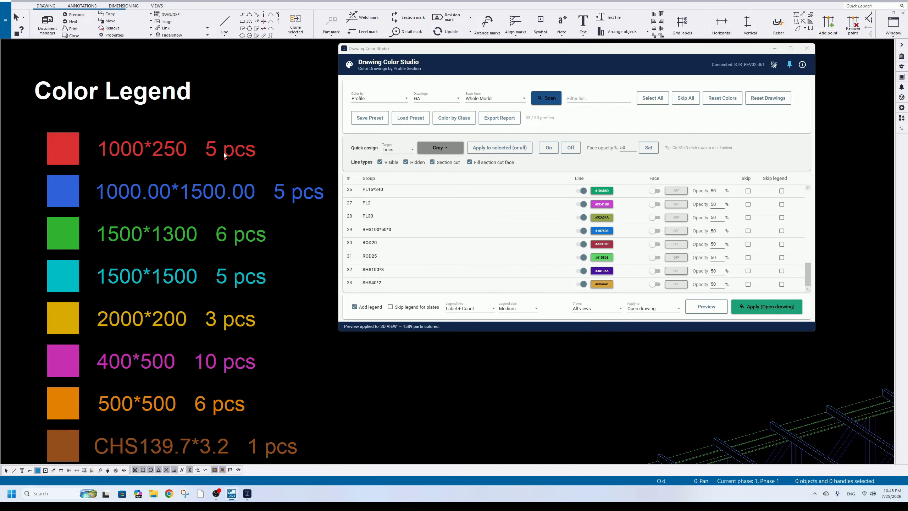
pyautogui.scroll(-7, 192, 159)
pyautogui.moveTo(189, 129); pyautogui.dragTo(167, 45, button='middle')
pyautogui.scroll(7, 160, 247)
pyautogui.scroll(-4, 162, 244)
pyautogui.moveTo(170, 206)
pyautogui.mouseDown(button='middle')
pyautogui.moveTo(156, 186)
pyautogui.moveTo(229, 60)
pyautogui.mouseUp(button='middle')
pyautogui.scroll(2, 222, 158)
pyautogui.scroll(-2, 222, 158)
pyautogui.moveTo(212, 353); pyautogui.dragTo(195, 206, button='middle')
pyautogui.moveTo(206, 107); pyautogui.dragTo(197, 389, button='middle')
pyautogui.moveTo(208, 46); pyautogui.dragTo(203, 157, button='middle')
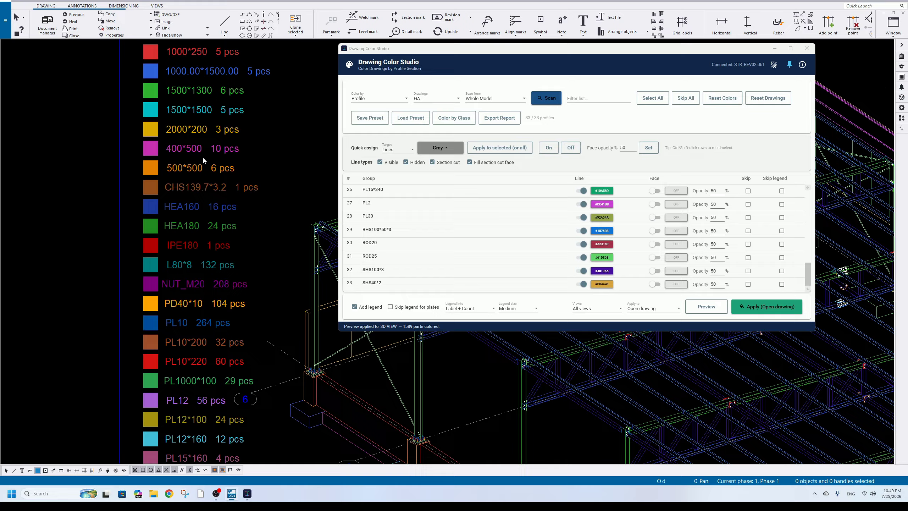
pyautogui.scroll(-2, 202, 119)
pyautogui.scroll(-2, 220, 202)
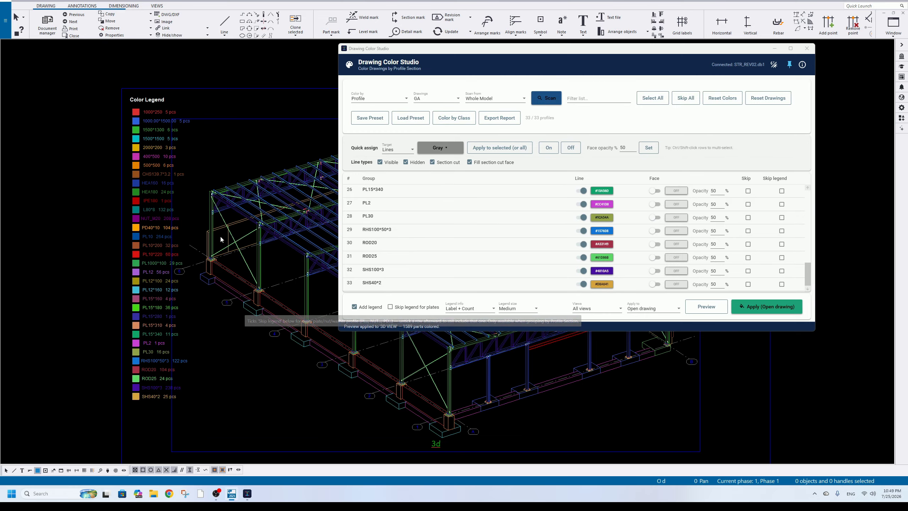
pyautogui.scroll(4, 153, 250)
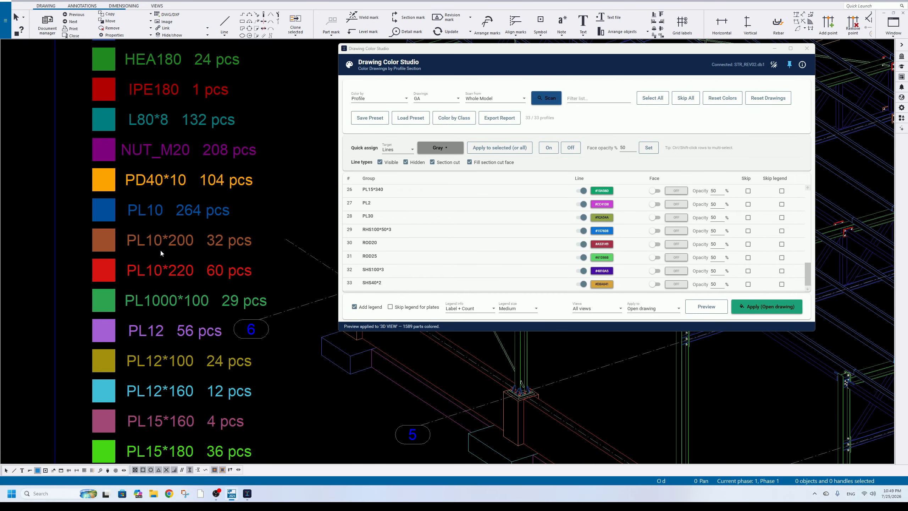
pyautogui.scroll(-4, 160, 249)
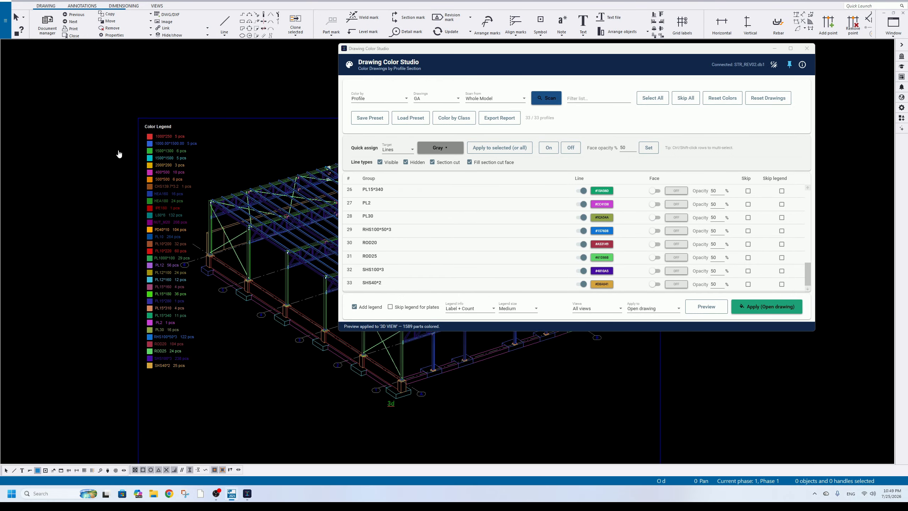
# Enable selection of all object types, select the whole color legend beside the 3D view and delete it.
pyautogui.moveTo(100, 66); pyautogui.dragTo(204, 378)
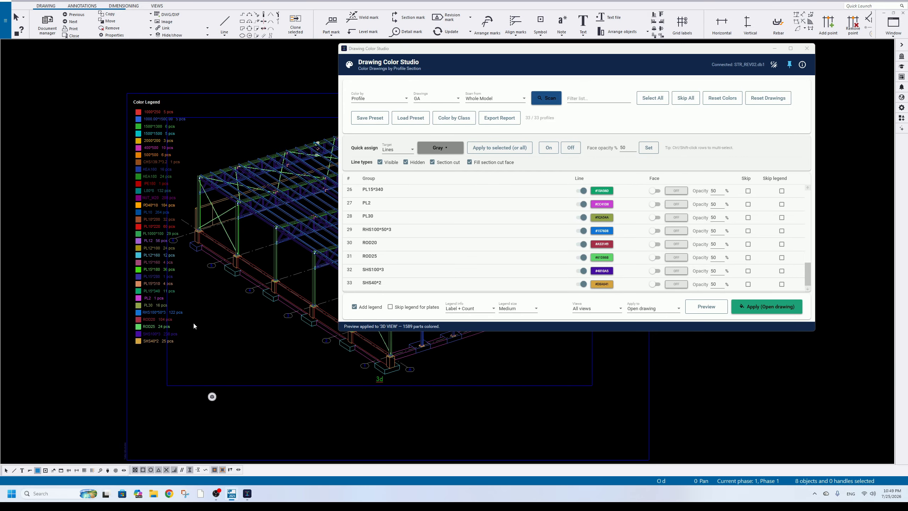
pyautogui.scroll(4, 150, 93)
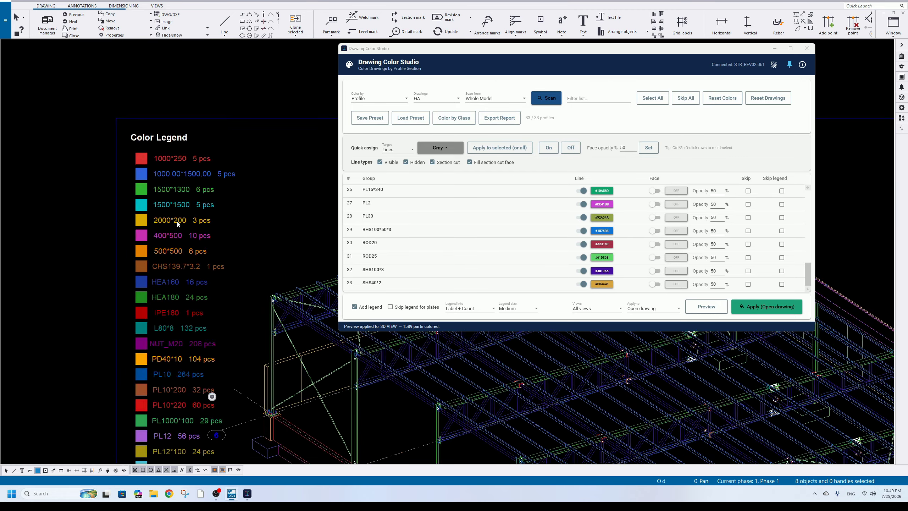
pyautogui.moveTo(107, 99); pyautogui.dragTo(215, 255)
pyautogui.scroll(-5, 227, 197)
pyautogui.moveTo(315, 189); pyautogui.dragTo(196, 143, button='middle')
pyautogui.click(6, 470)
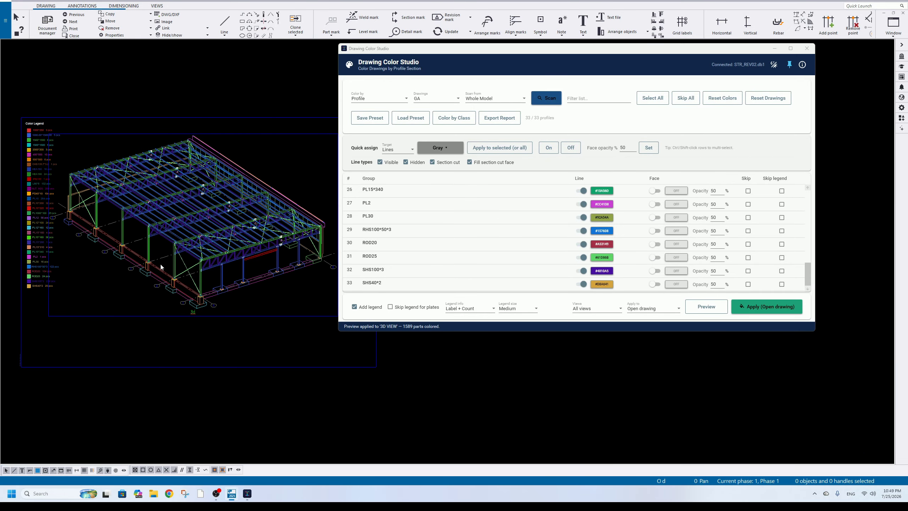
pyautogui.moveTo(161, 264); pyautogui.dragTo(271, 237, button='middle')
pyautogui.moveTo(102, 70)
pyautogui.mouseDown()
pyautogui.moveTo(143, 122)
pyautogui.moveTo(201, 299)
pyautogui.mouseUp()
pyautogui.press('Delete')
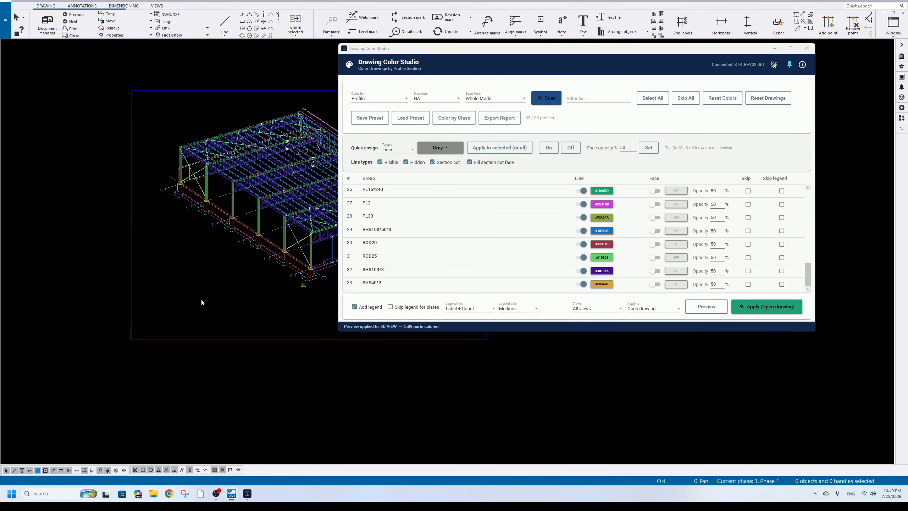
pyautogui.moveTo(269, 224)
pyautogui.mouseDown(button='middle')
pyautogui.moveTo(153, 241)
pyautogui.moveTo(195, 216)
pyautogui.moveTo(231, 214)
pyautogui.mouseUp(button='middle')
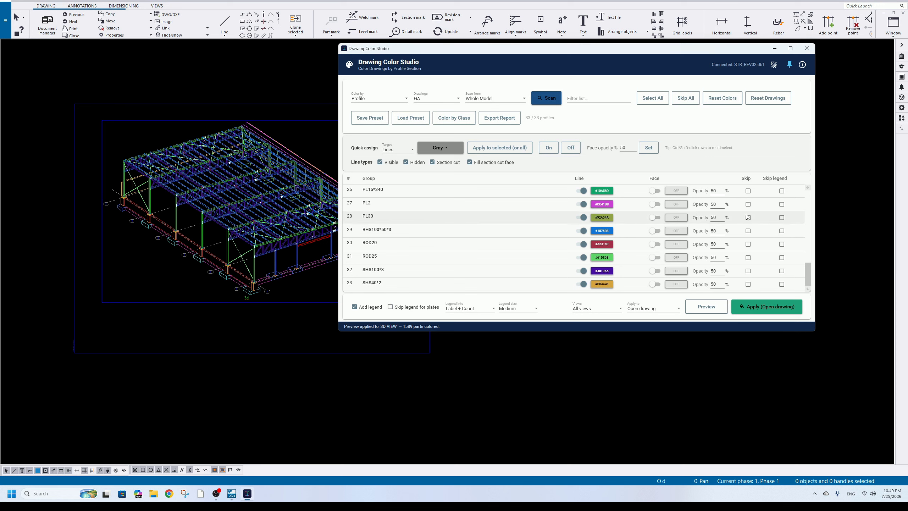
# Skip plates in the legend and review which profile groups are excluded.
pyautogui.click(421, 308)
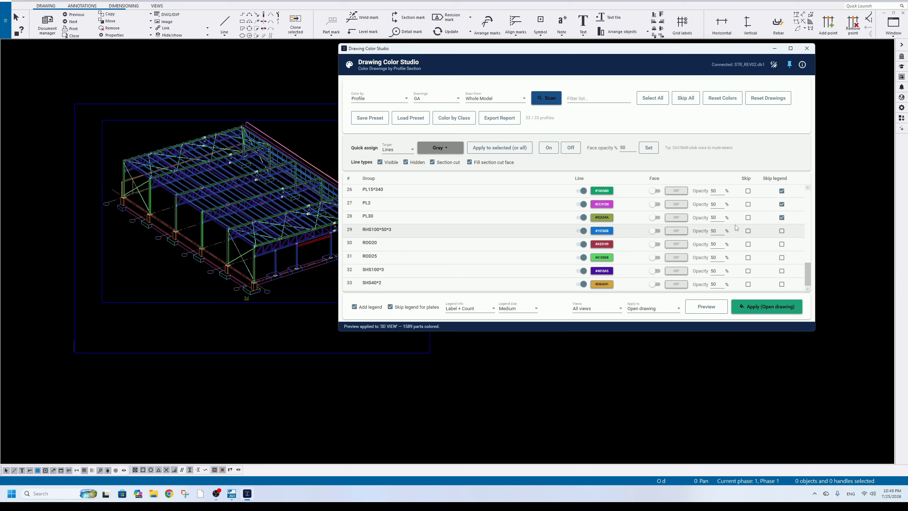
pyautogui.scroll(5, 484, 205)
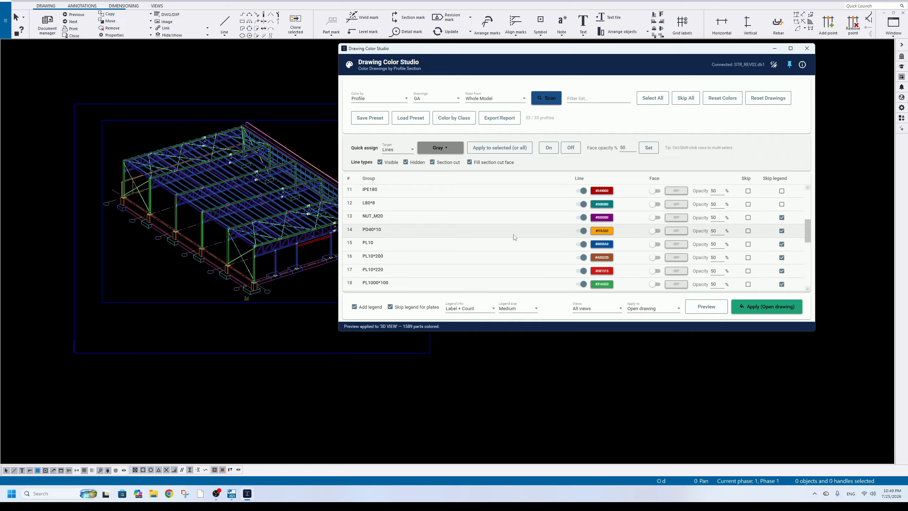
pyautogui.scroll(-5, 783, 261)
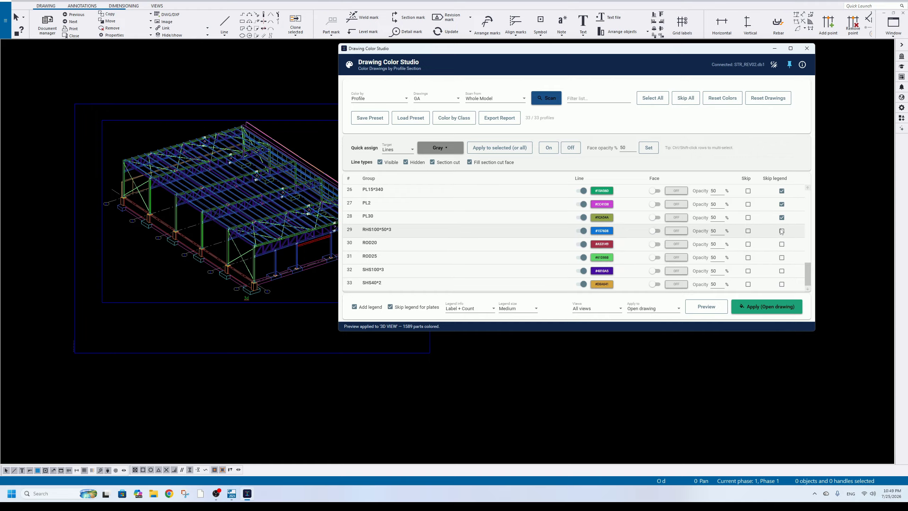
# Exclude the profiles 1000*250, 1000.00*1500.00, 1500*1300, 1500*1500, 2000*200, 400*500 and 500*500 from the legend and check the remaining groups.
pyautogui.scroll(8, 536, 238)
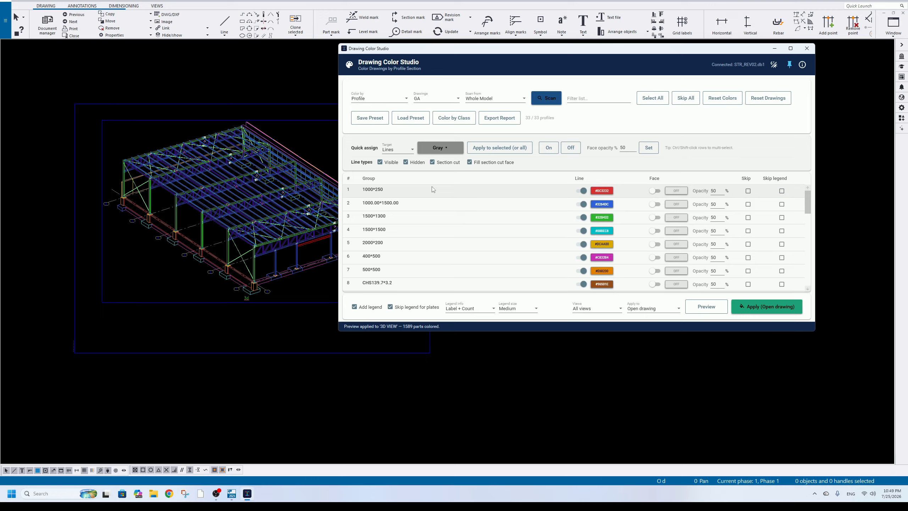
pyautogui.click(782, 190)
pyautogui.click(782, 204)
pyautogui.click(782, 217)
pyautogui.click(782, 231)
pyautogui.click(782, 244)
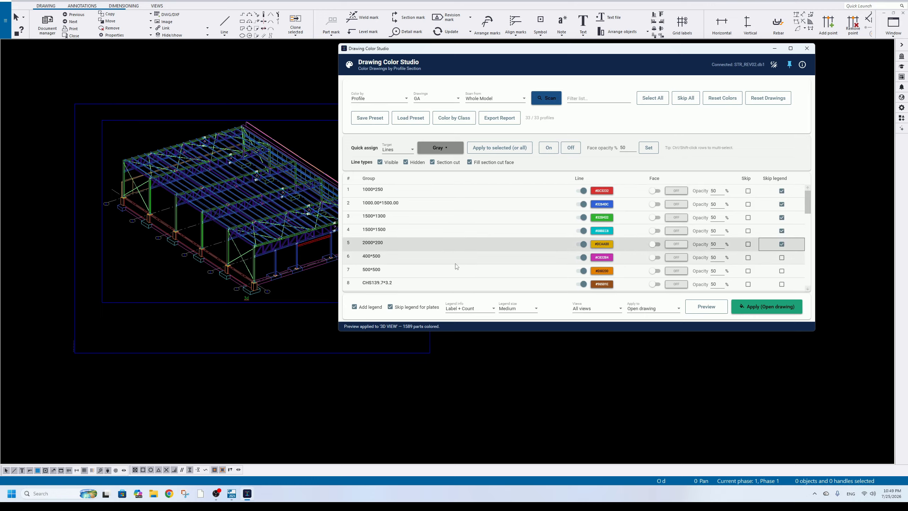
pyautogui.click(782, 257)
pyautogui.click(782, 271)
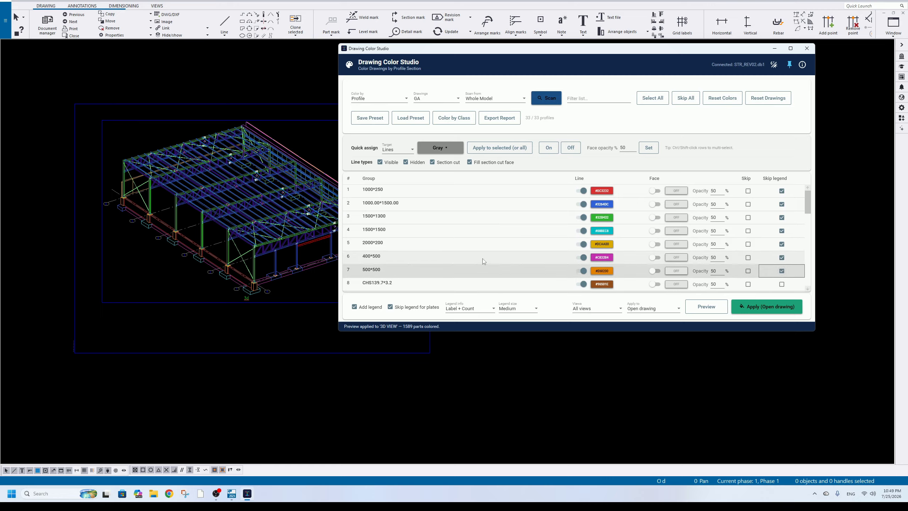
pyautogui.scroll(-2, 782, 271)
pyautogui.click(403, 202)
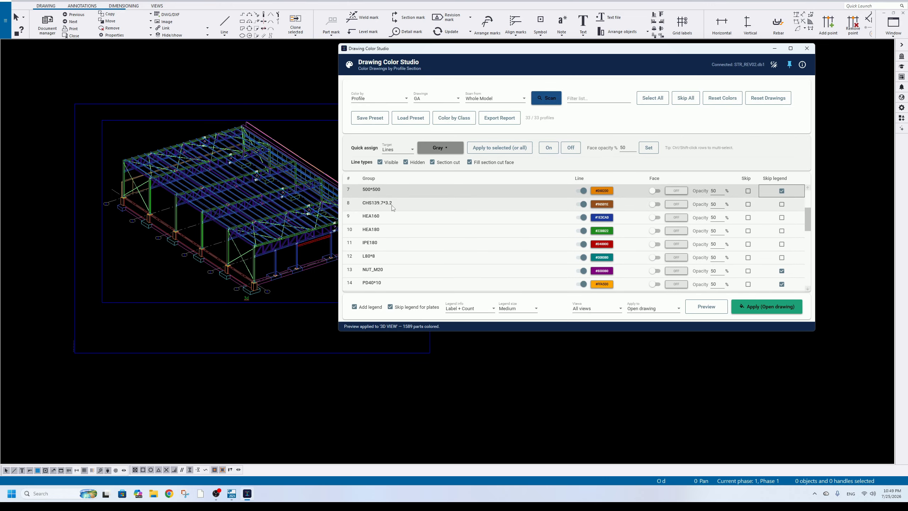
pyautogui.scroll(-3, 781, 219)
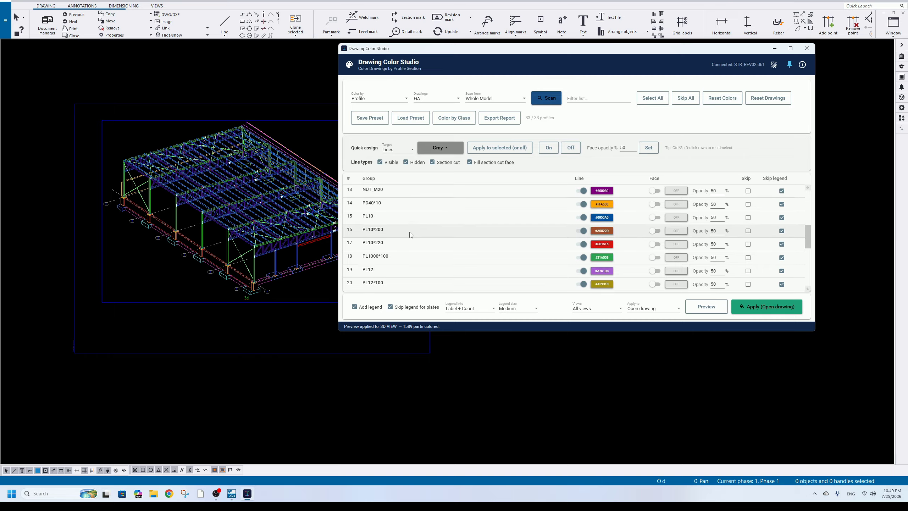
pyautogui.scroll(-3, 445, 238)
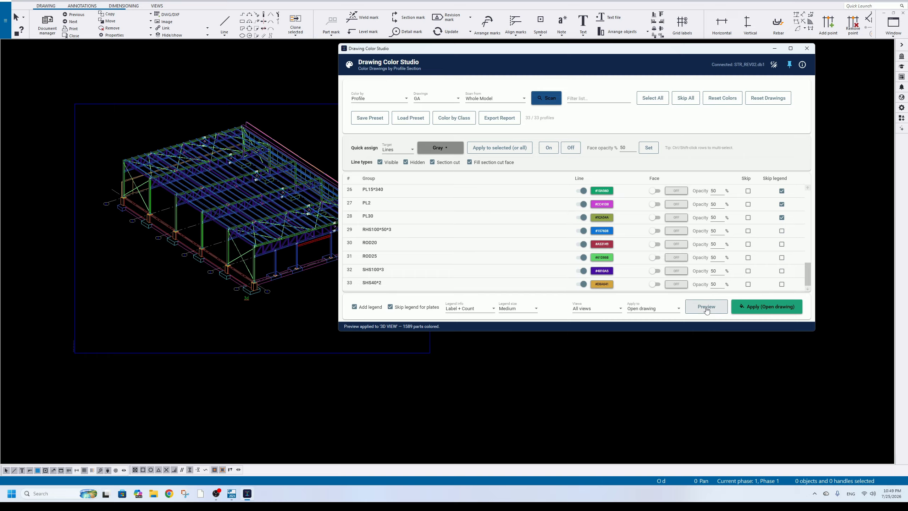
# Set the legend info to Label with Medium size, preview the profile colors on the open drawing and keep the preview.
pyautogui.click(470, 310)
pyautogui.click(472, 321)
pyautogui.click(519, 309)
pyautogui.click(513, 333)
pyautogui.click(706, 306)
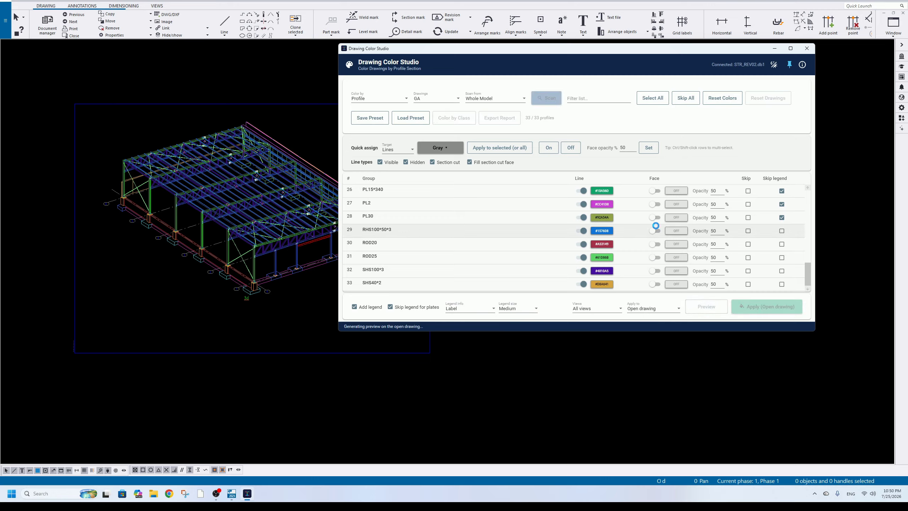
pyautogui.click(507, 284)
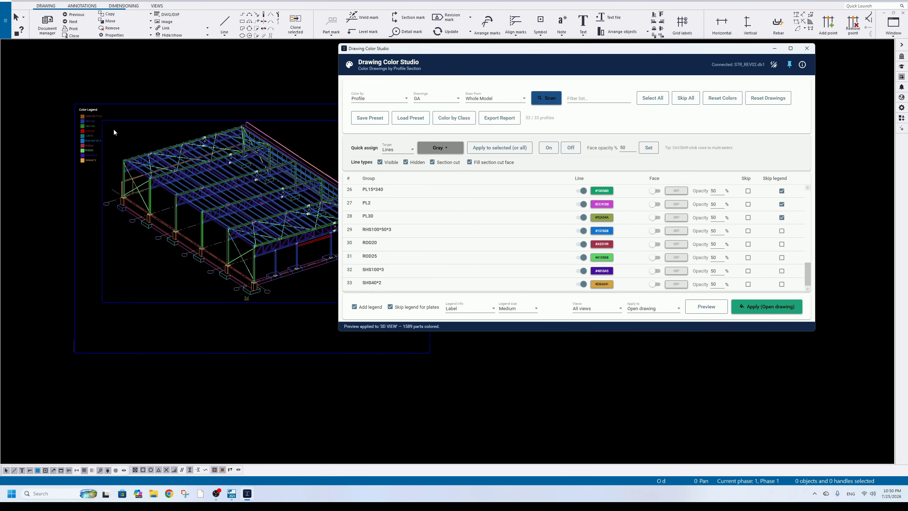
# Examine the shortened profile color legend against the colored 3D view.
pyautogui.scroll(7, 79, 117)
pyautogui.scroll(-3, 126, 192)
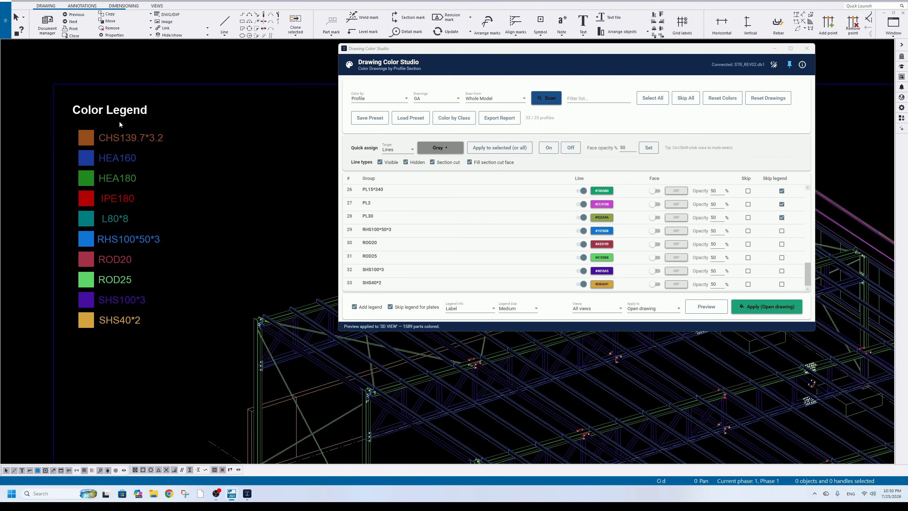
pyautogui.scroll(-5, 103, 192)
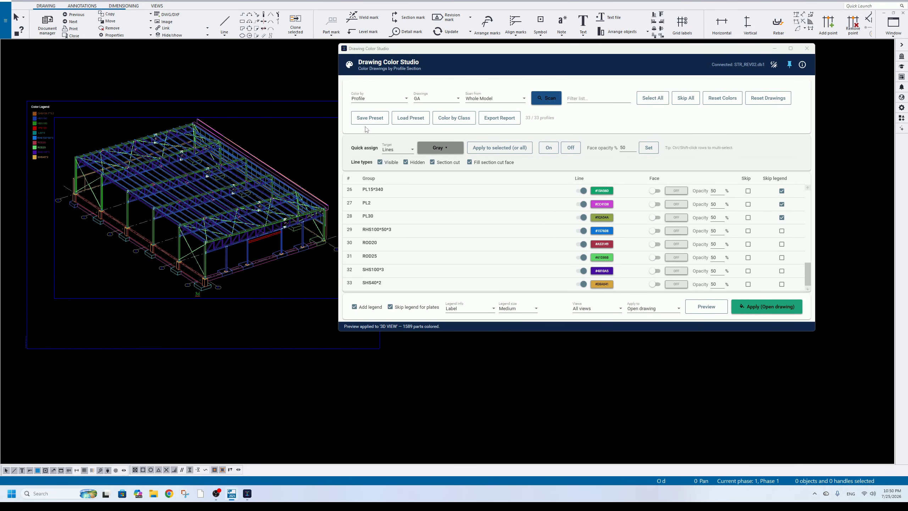
pyautogui.scroll(4, 101, 168)
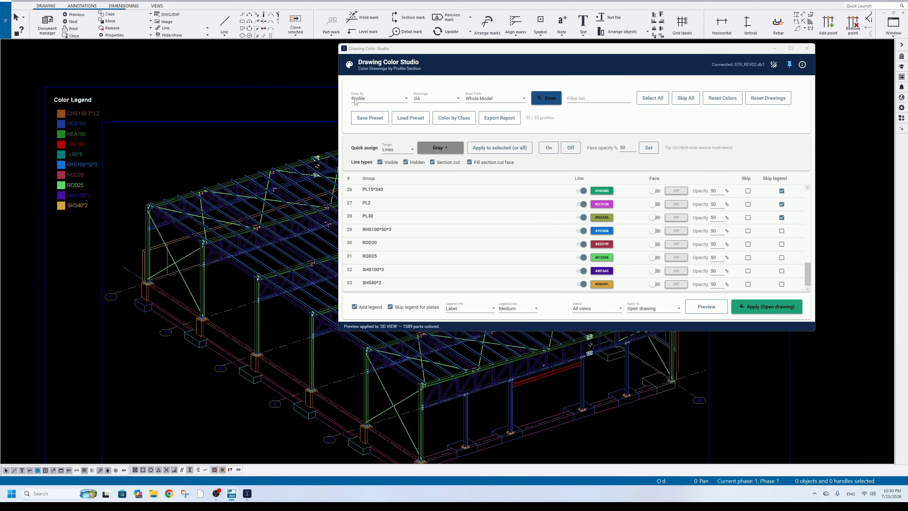
# Check the available drawing types and switch the coloring criterion to Phase.
pyautogui.click(355, 98)
pyautogui.click(379, 112)
pyautogui.click(437, 99)
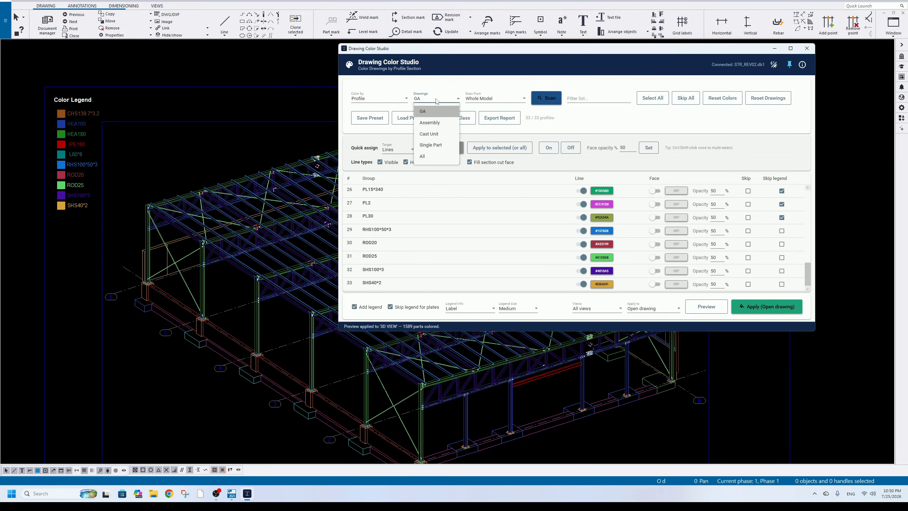
pyautogui.click(436, 99)
pyautogui.click(382, 99)
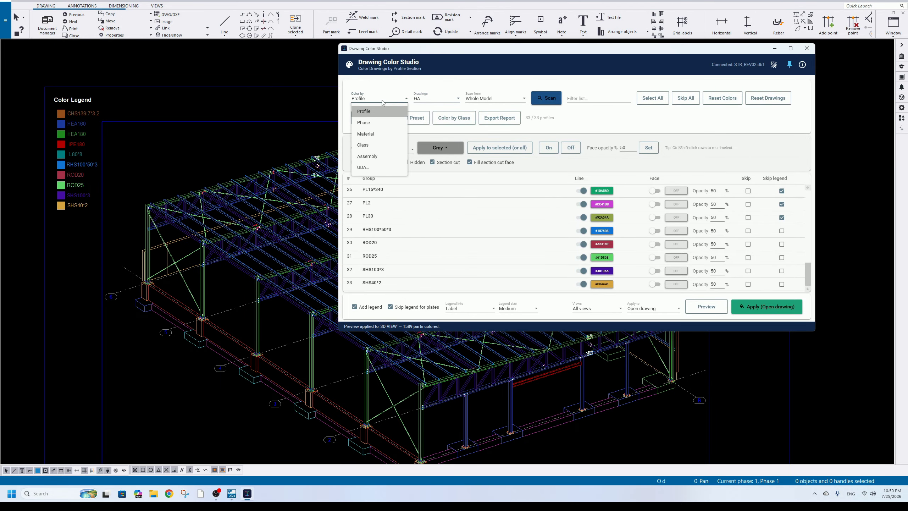
pyautogui.click(379, 122)
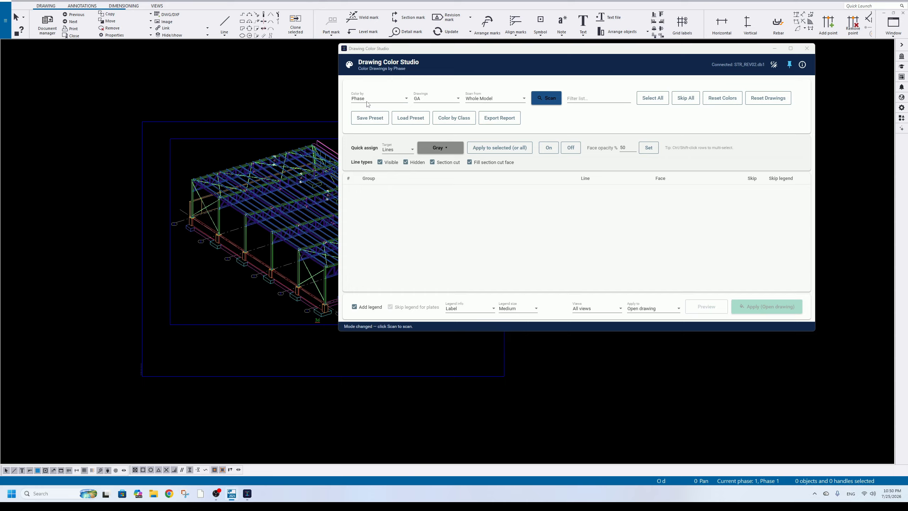
# Set the coloring criterion to Material, scan the whole model and preview the material colors on the open drawing.
pyautogui.click(379, 99)
pyautogui.click(374, 137)
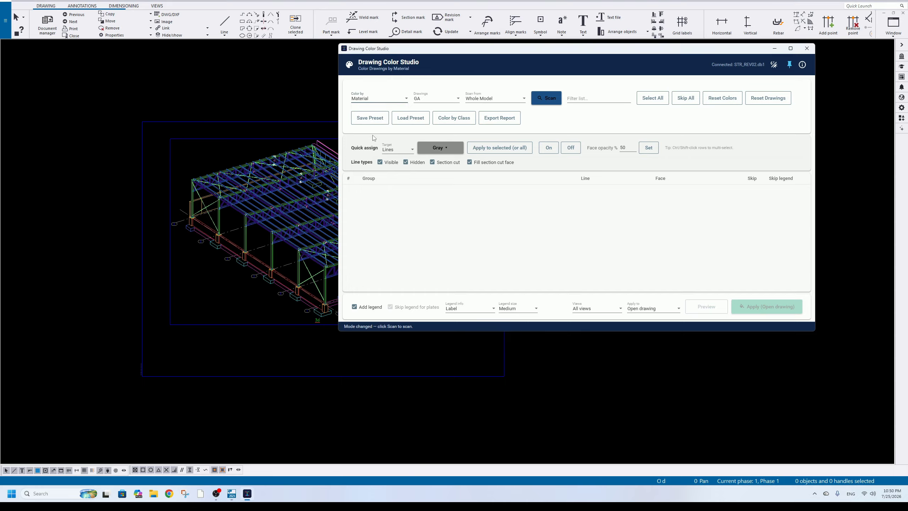
pyautogui.click(546, 98)
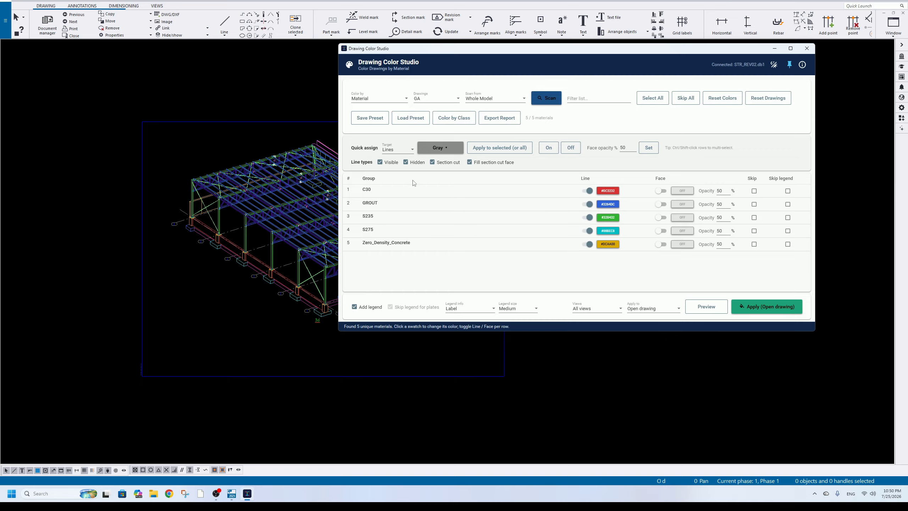
pyautogui.click(706, 307)
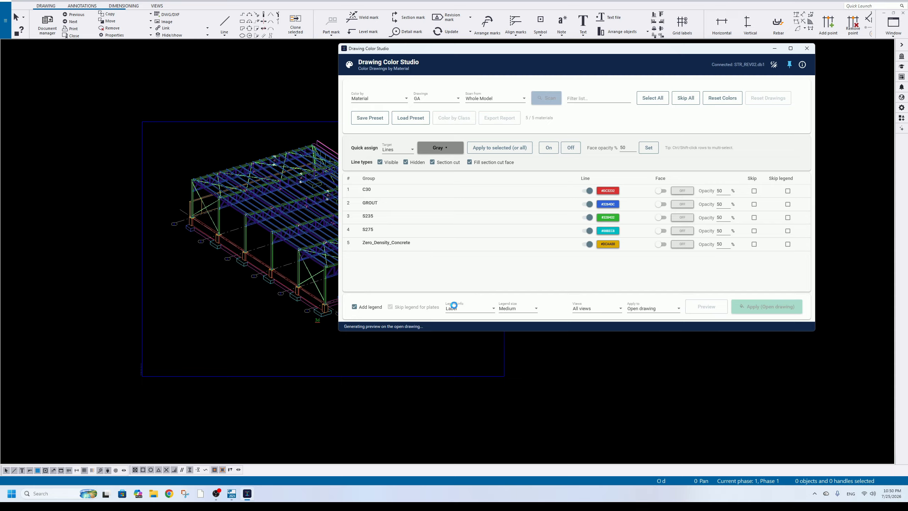
# Examine the material color legend against the colored 3D view, with the coloring window moved partly aside.
pyautogui.scroll(5, 151, 137)
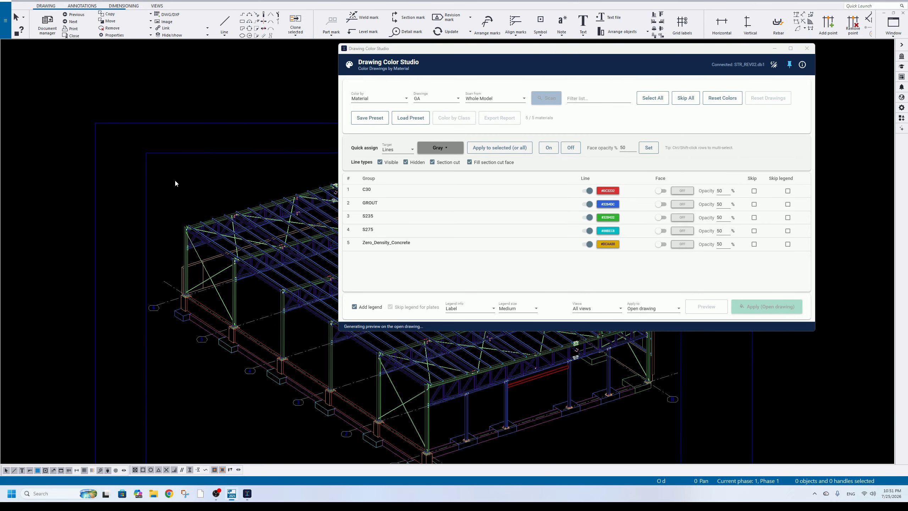
pyautogui.scroll(3, 171, 252)
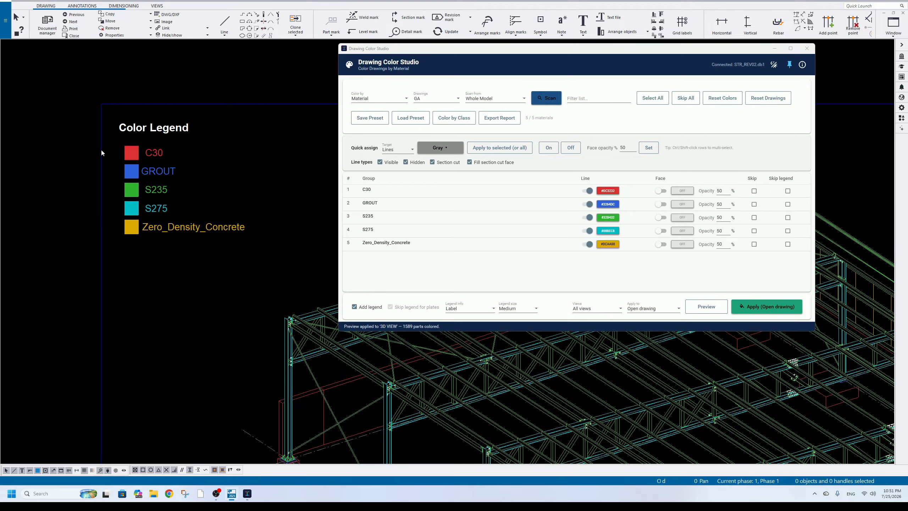
pyautogui.scroll(1, 101, 152)
pyautogui.scroll(-6, 136, 231)
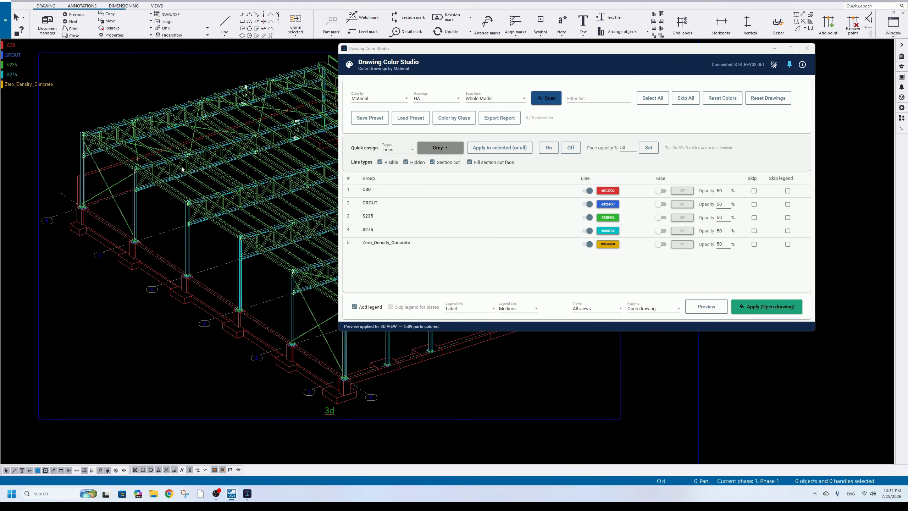
pyautogui.scroll(3, 77, 115)
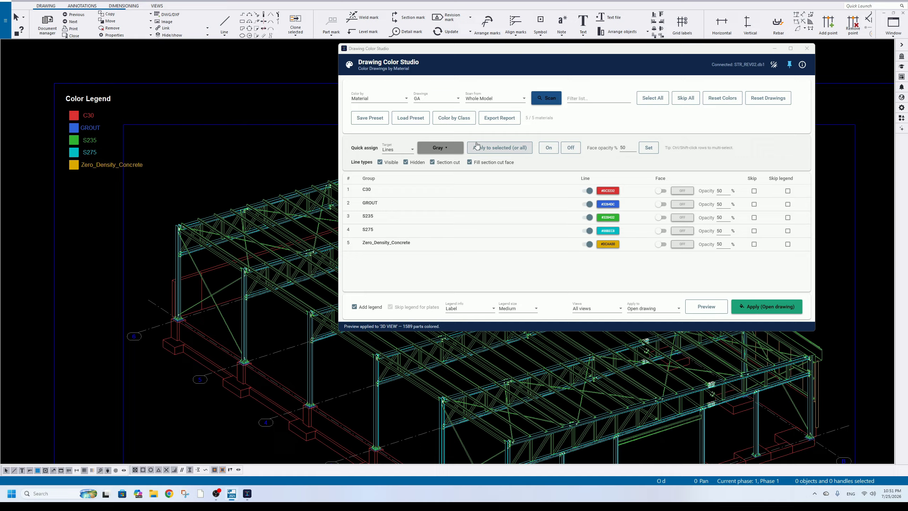
pyautogui.click(388, 98)
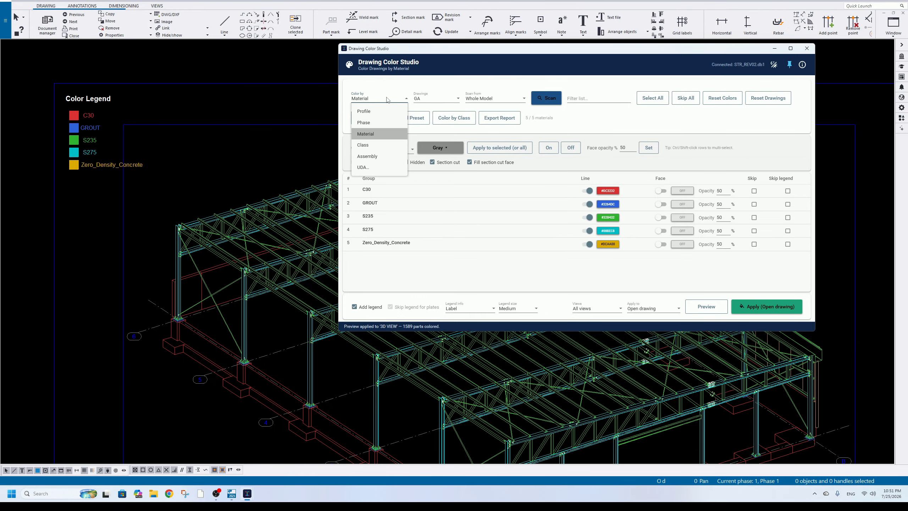
pyautogui.click(388, 98)
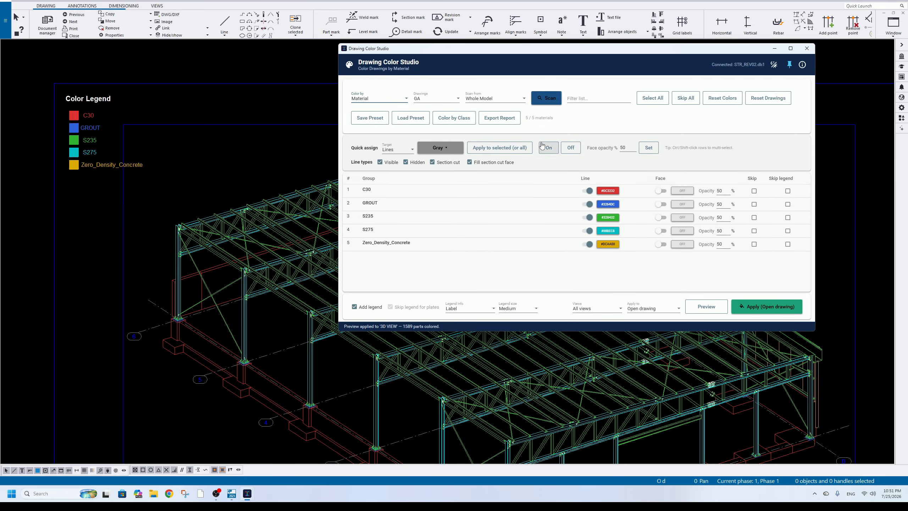
pyautogui.moveTo(512, 51); pyautogui.dragTo(463, 40)
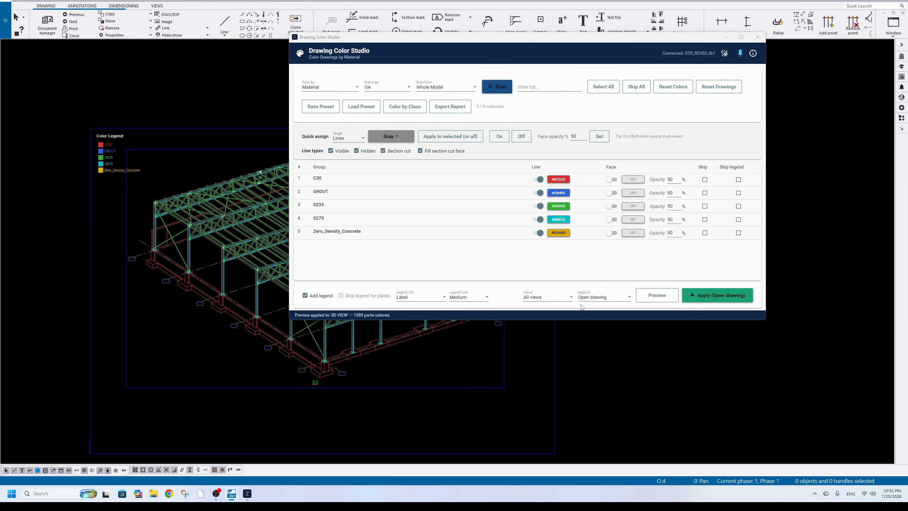
pyautogui.moveTo(161, 188); pyautogui.dragTo(117, 161, button='middle')
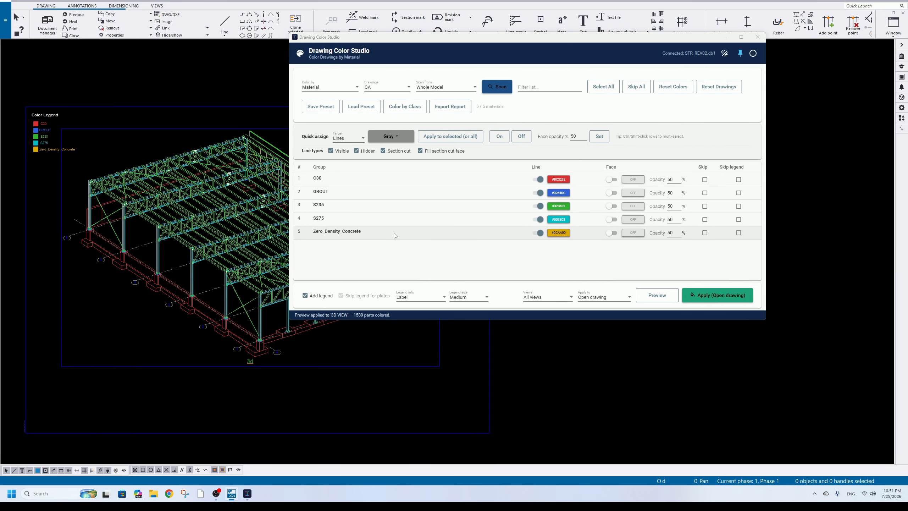
# Review the view scope options and limit the coloring to Selected view.
pyautogui.click(546, 303)
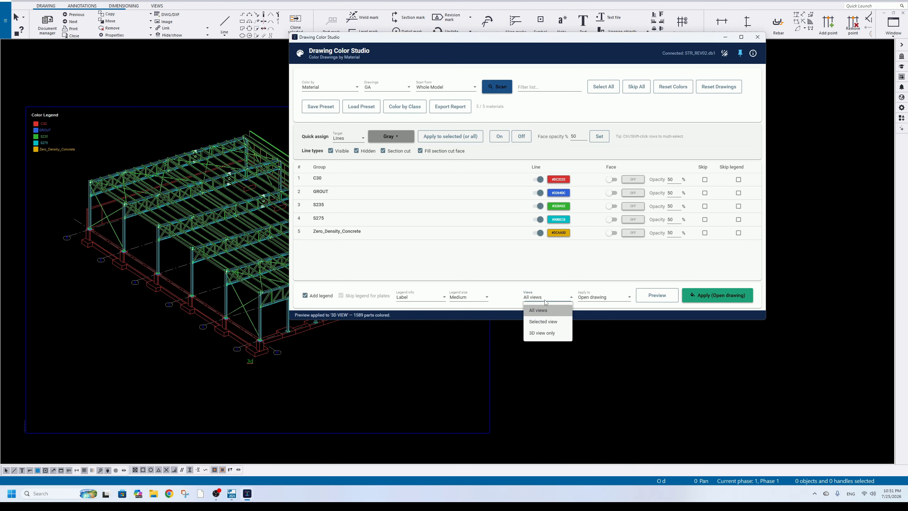
pyautogui.click(546, 303)
pyautogui.scroll(-3, 216, 147)
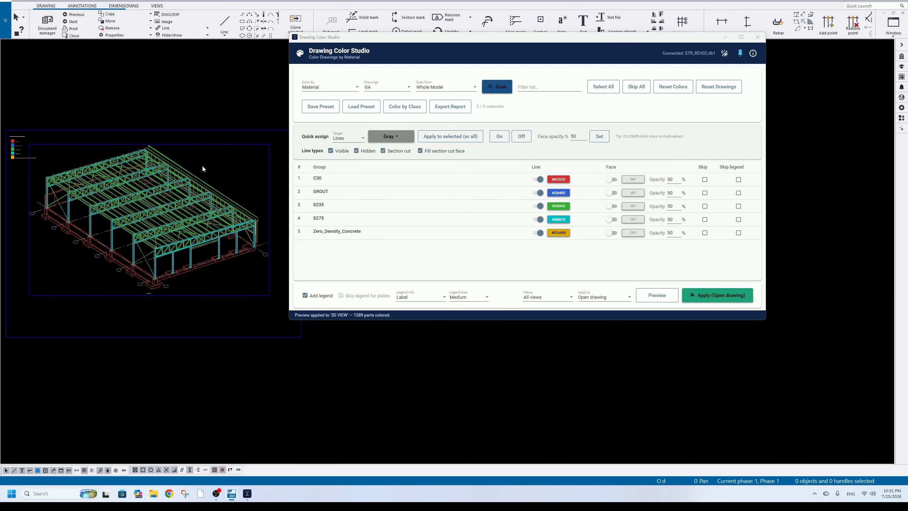
pyautogui.moveTo(129, 199); pyautogui.dragTo(145, 199, button='middle')
pyautogui.click(546, 303)
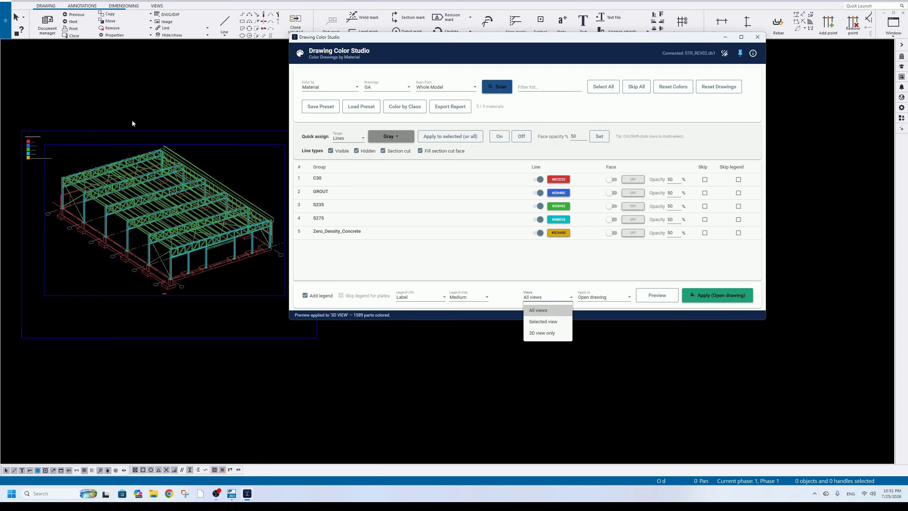
pyautogui.click(250, 144)
pyautogui.click(545, 298)
pyautogui.click(547, 321)
pyautogui.scroll(-3, 218, 210)
pyautogui.moveTo(217, 209); pyautogui.dragTo(170, 209, button='middle')
pyautogui.click(151, 124)
pyautogui.click(209, 191)
pyautogui.moveTo(210, 188); pyautogui.dragTo(205, 199)
pyautogui.click(173, 138)
pyautogui.scroll(3, 205, 182)
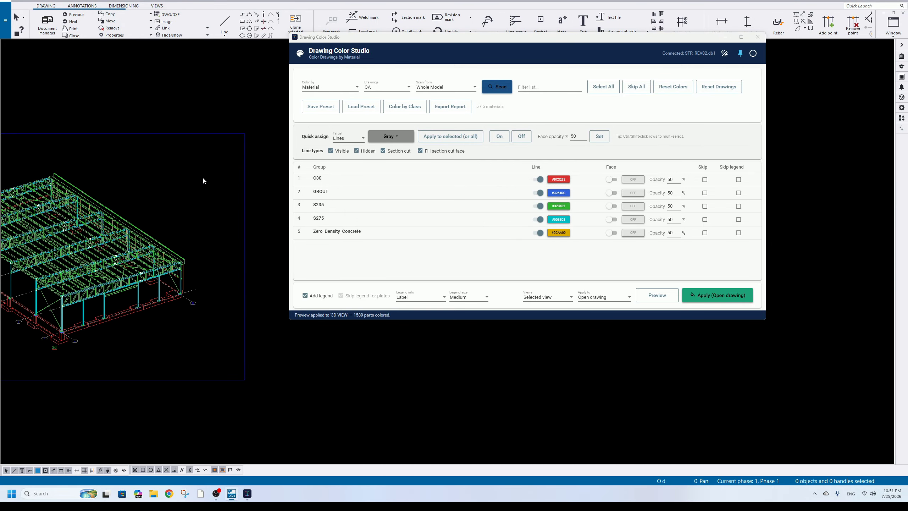
# Switch from the drawing to the model and open the Grid 1 elevation view.
pyautogui.click(894, 23)
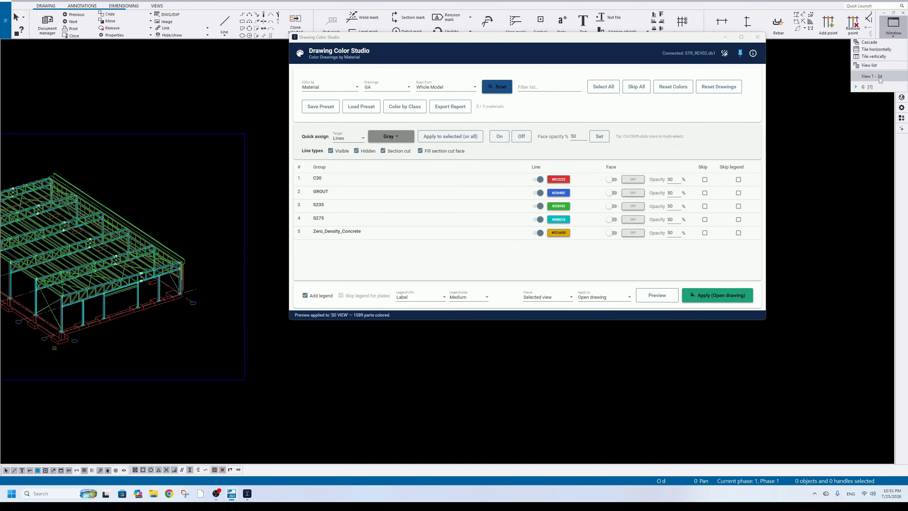
pyautogui.click(875, 78)
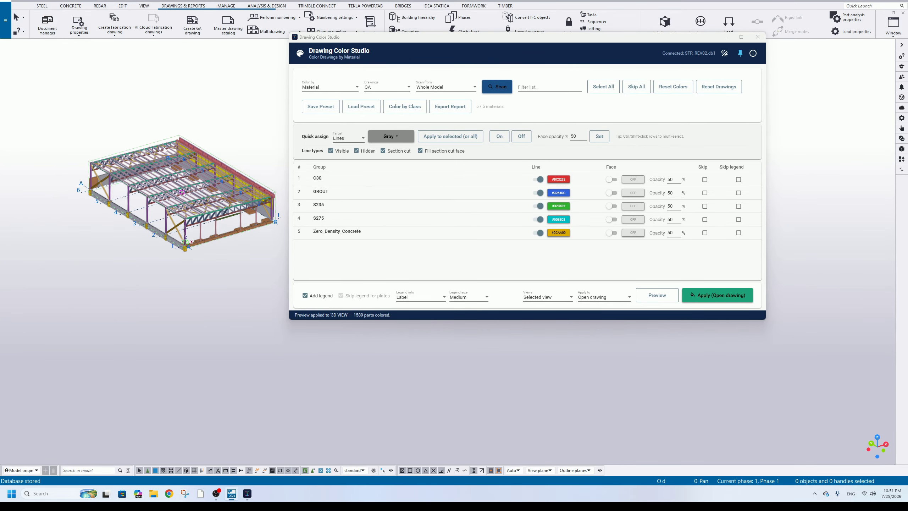
pyautogui.click(887, 35)
pyautogui.click(886, 114)
pyautogui.hotkey('ctrl', 'i')
pyautogui.doubleClick(92, 106)
pyautogui.moveTo(282, 72); pyautogui.dragTo(121, 134)
pyautogui.click(204, 133)
pyautogui.scroll(-2, 193, 195)
pyautogui.moveTo(193, 196); pyautogui.dragTo(137, 217, button='middle')
pyautogui.click(85, 108)
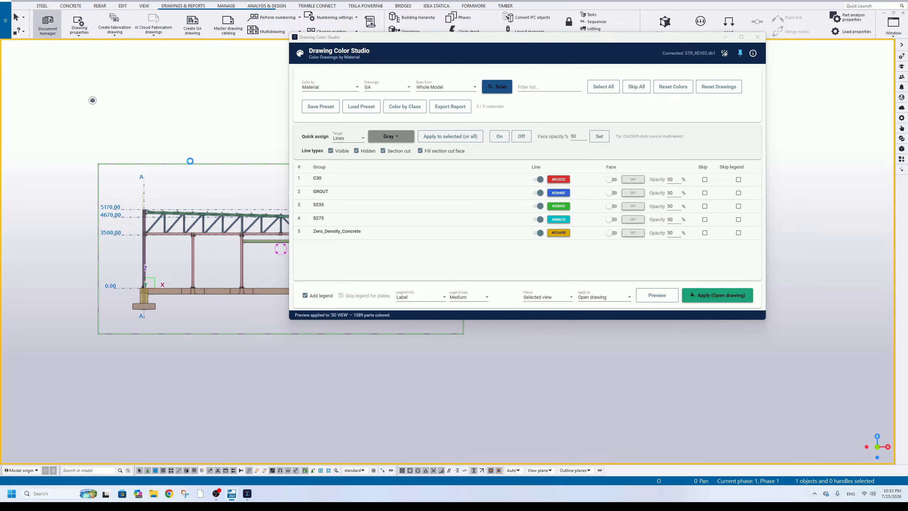
# Return to the drawing, move the coloring window aside and add the Grid 1 model view as an entire model view.
pyautogui.doubleClick(229, 105)
pyautogui.moveTo(411, 37)
pyautogui.mouseDown()
pyautogui.moveTo(508, 161)
pyautogui.moveTo(552, 74)
pyautogui.mouseUp()
pyautogui.click(157, 6)
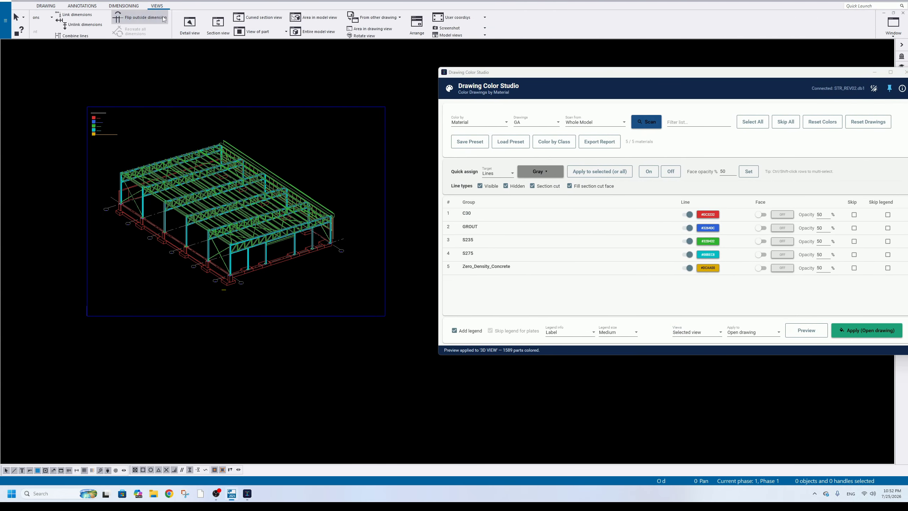
pyautogui.click(173, 31)
pyautogui.click(890, 35)
pyautogui.click(882, 102)
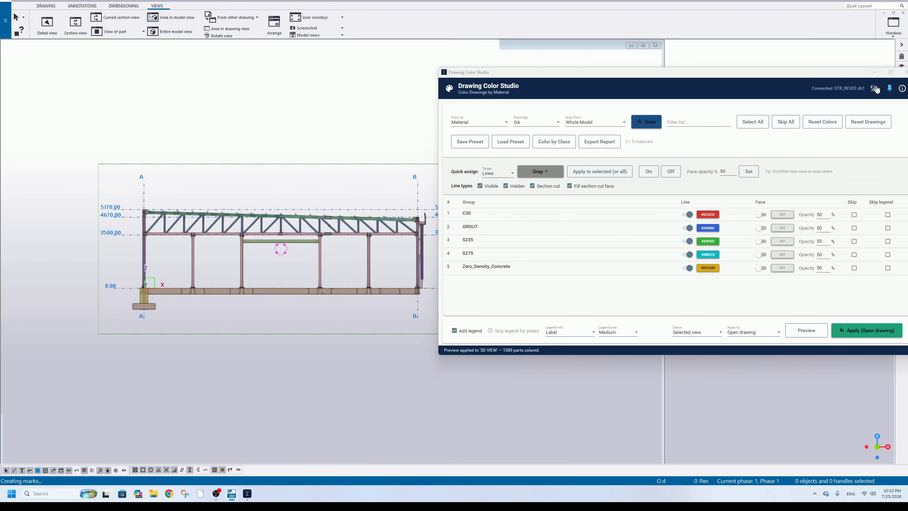
pyautogui.scroll(-3, 317, 213)
pyautogui.moveTo(318, 213); pyautogui.dragTo(181, 164, button='middle')
# Copy the 3D view's properties and paste them onto the new Grid 1 view.
pyautogui.click(243, 137)
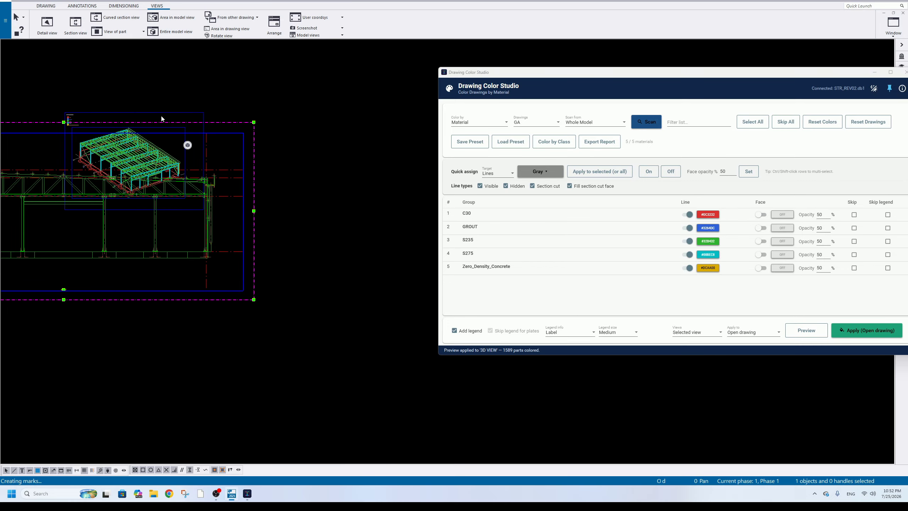
pyautogui.click(164, 132)
pyautogui.hotkey('ctrl', 'shift', 'c')
pyautogui.click(243, 143)
pyautogui.hotkey('ctrl', 'shift', 'v')
# Move the Grid 1 view beside the 3D view and reposition its title beneath the elevation.
pyautogui.scroll(-1, 243, 145)
pyautogui.moveTo(131, 210); pyautogui.dragTo(285, 163)
pyautogui.scroll(5, 240, 161)
pyautogui.moveTo(238, 161)
pyautogui.mouseDown(button='middle')
pyautogui.moveTo(283, 196)
pyautogui.moveTo(261, 227)
pyautogui.mouseUp(button='middle')
pyautogui.click(255, 208)
pyautogui.click(256, 265)
pyautogui.moveTo(260, 268); pyautogui.dragTo(228, 279)
pyautogui.click(239, 265)
pyautogui.scroll(-3, 222, 188)
pyautogui.moveTo(222, 189)
pyautogui.mouseDown(button='middle')
pyautogui.moveTo(239, 174)
pyautogui.moveTo(325, 178)
pyautogui.mouseUp(button='middle')
pyautogui.scroll(2, 357, 193)
pyautogui.scroll(2, 272, 211)
pyautogui.moveTo(252, 211); pyautogui.dragTo(182, 178, button='middle')
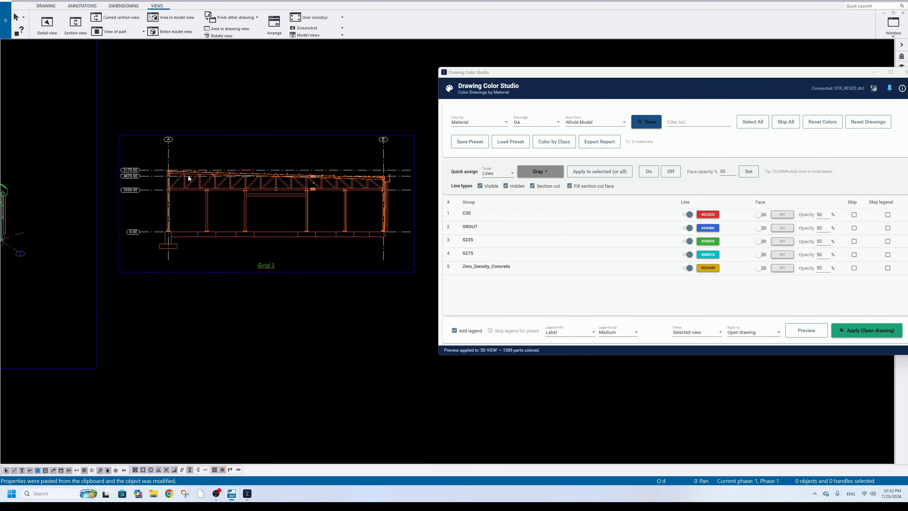
# Select the 3D view in the drawing and set the coloring scope to All views.
pyautogui.click(243, 133)
pyautogui.scroll(-3, 242, 134)
pyautogui.moveTo(143, 128); pyautogui.dragTo(286, 179, button='middle')
pyautogui.click(231, 145)
pyautogui.click(689, 333)
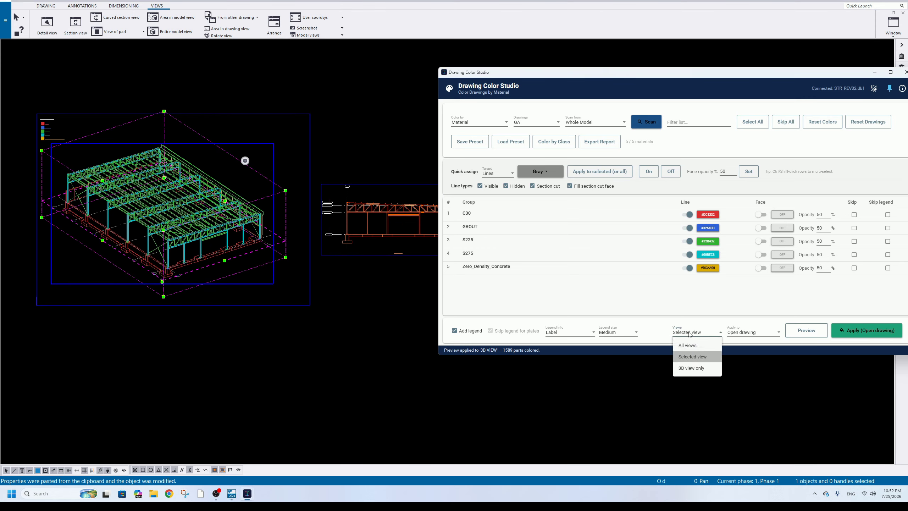
pyautogui.click(689, 345)
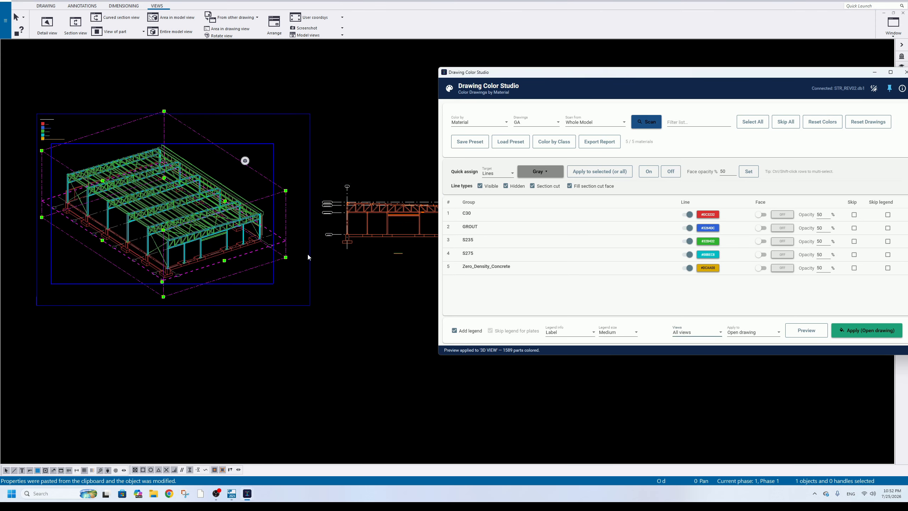
# Set the coloring scope to Selected view and select the Grid 1 view in the drawing.
pyautogui.click(690, 331)
pyautogui.click(699, 357)
pyautogui.click(370, 254)
pyautogui.scroll(-1, 369, 147)
pyautogui.moveTo(369, 147); pyautogui.dragTo(262, 161, button='middle')
pyautogui.scroll(6, 142, 114)
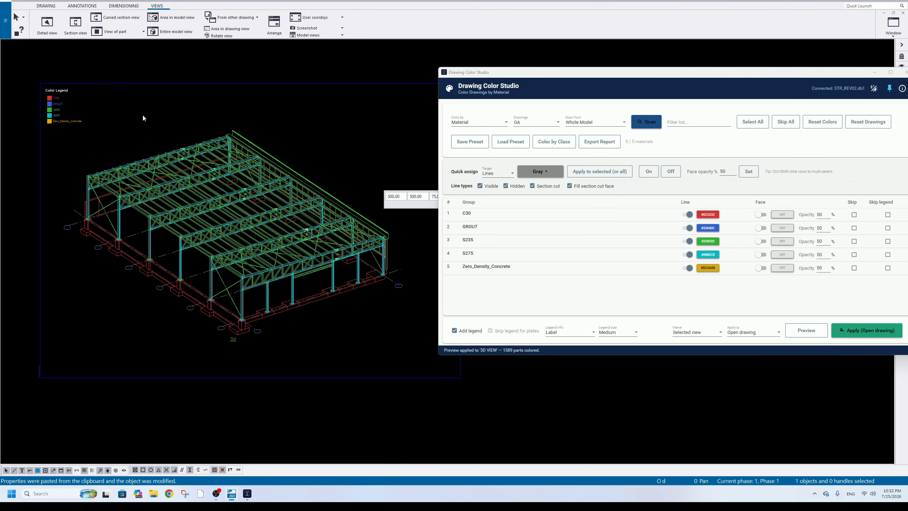
pyautogui.scroll(-6, 93, 122)
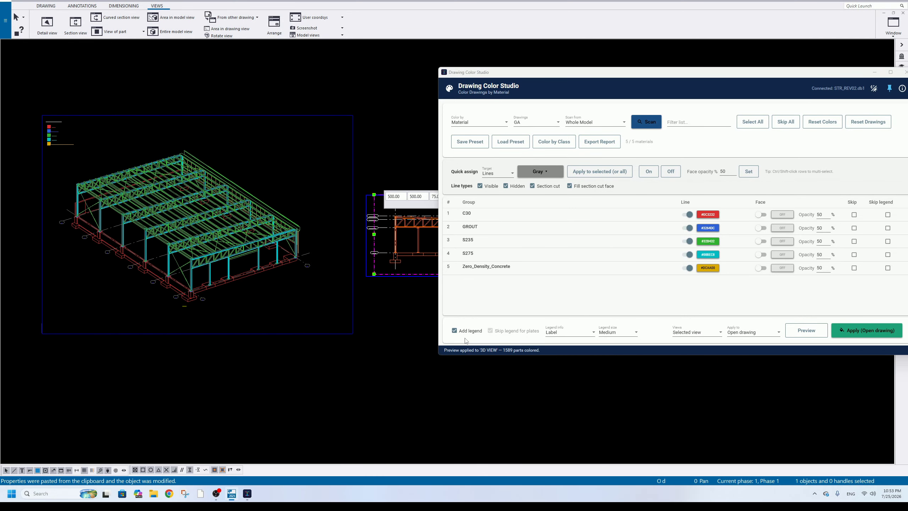
# Turn off the legend, set the coloring criterion to Profile and scan the whole model.
pyautogui.click(454, 330)
pyautogui.click(481, 125)
pyautogui.click(466, 159)
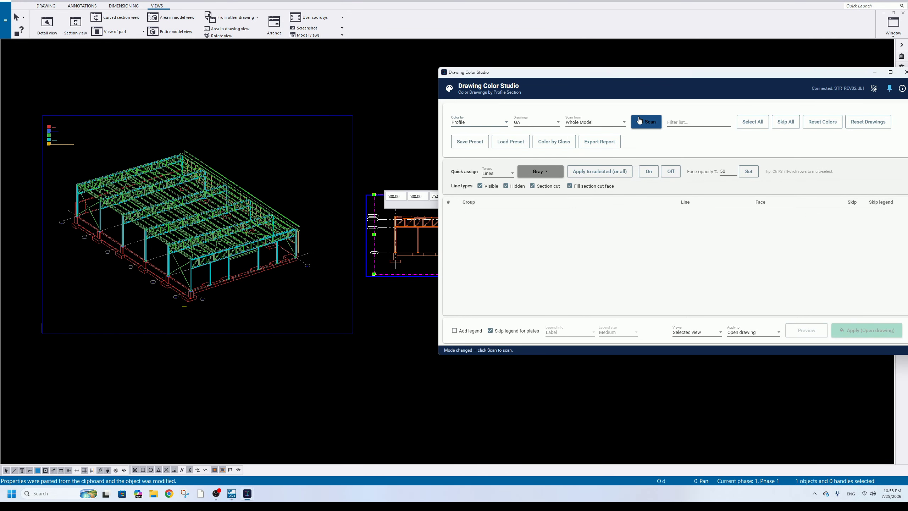
pyautogui.moveTo(320, 231); pyautogui.dragTo(171, 223, button='middle')
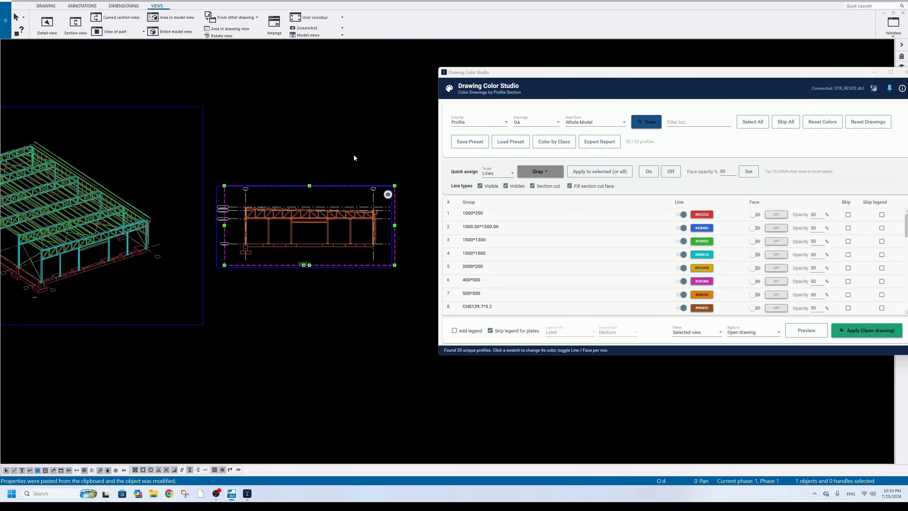
pyautogui.moveTo(315, 204); pyautogui.dragTo(304, 205, button='middle')
pyautogui.scroll(-3, 305, 205)
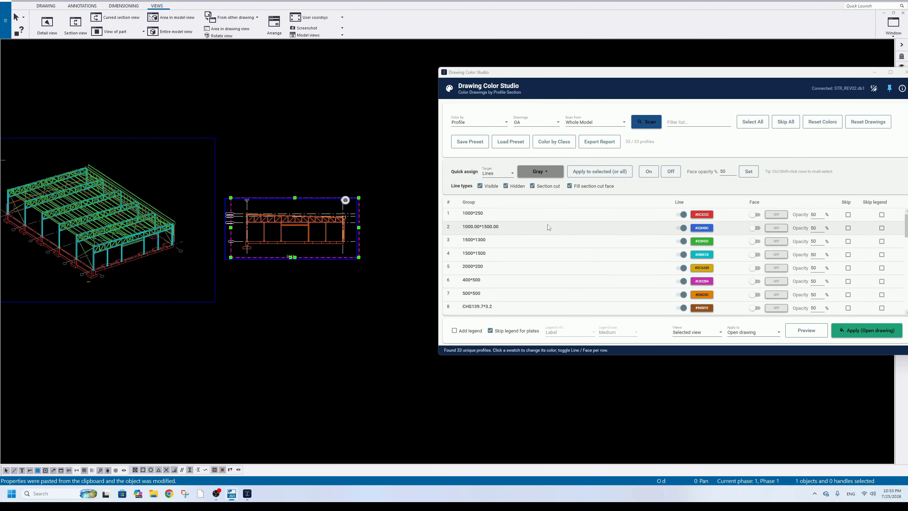
# Disable skipping plates in the legend and apply the profile colors to the selected Grid 1 view of the open drawing.
pyautogui.click(514, 331)
pyautogui.click(708, 329)
pyautogui.click(695, 348)
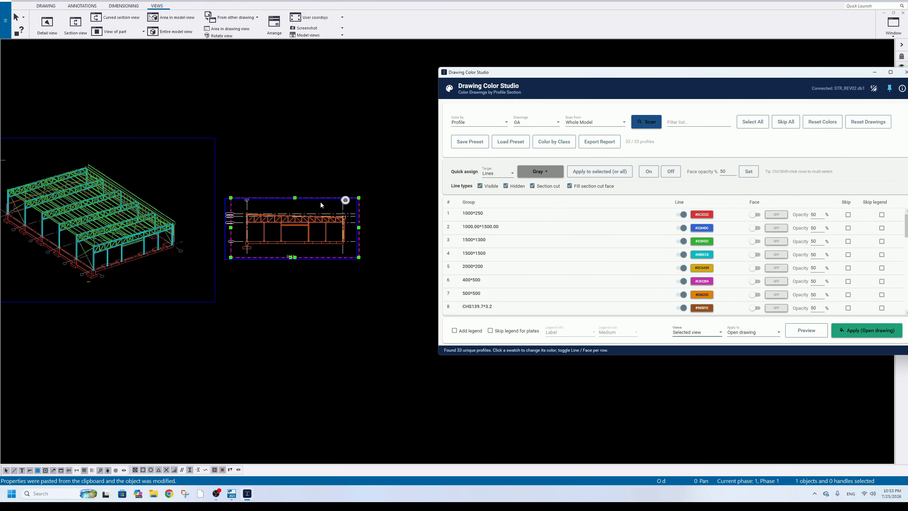
pyautogui.click(864, 331)
pyautogui.click(476, 292)
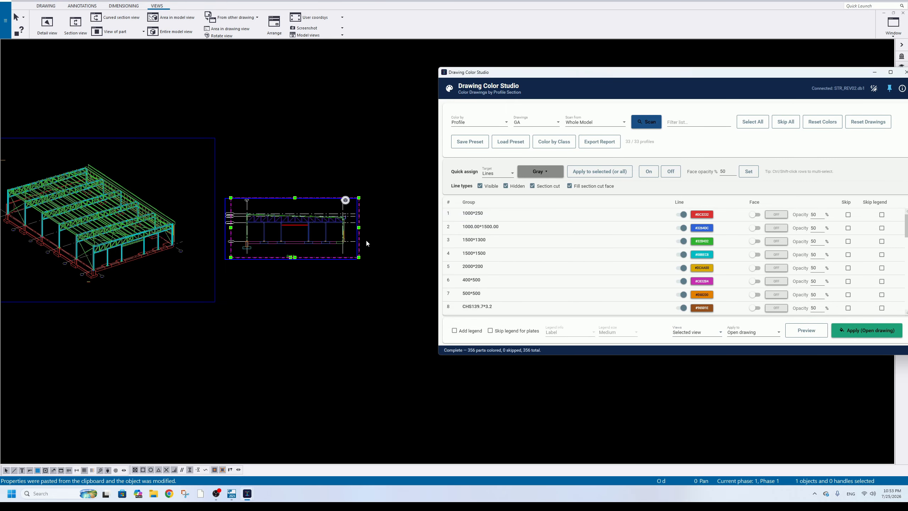
pyautogui.scroll(6, 293, 227)
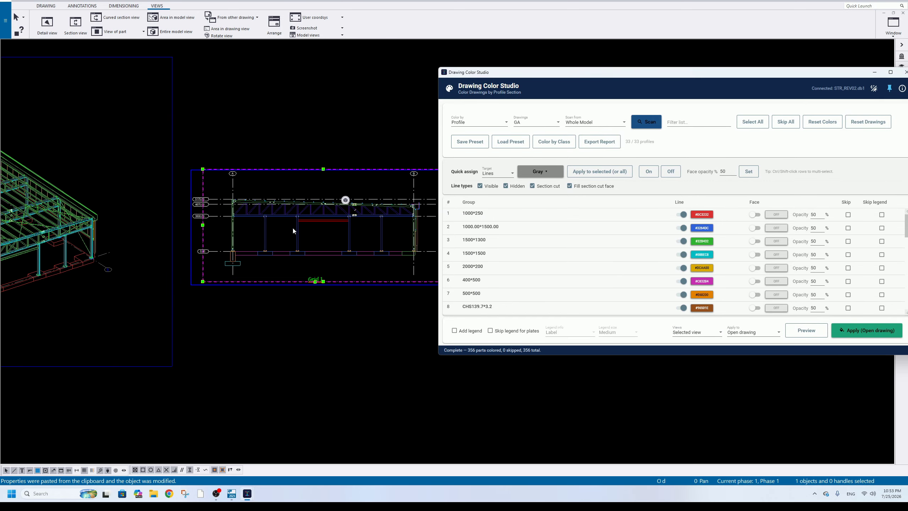
# Inspect the profile colors applied to the Grid 1 view and compare them with the 3D view.
pyautogui.scroll(-4, 303, 204)
pyautogui.moveTo(252, 222)
pyautogui.mouseDown(button='middle')
pyautogui.moveTo(214, 226)
pyautogui.moveTo(259, 229)
pyautogui.mouseUp(button='middle')
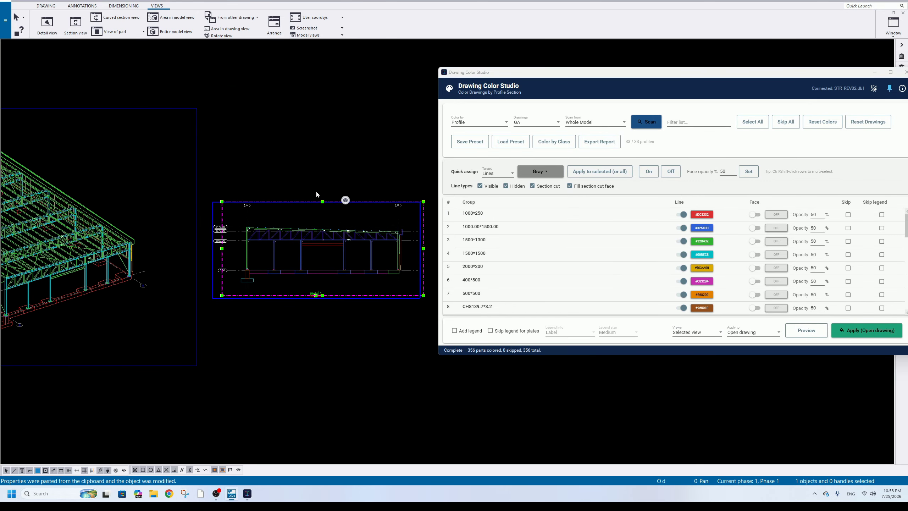
pyautogui.scroll(5, 304, 200)
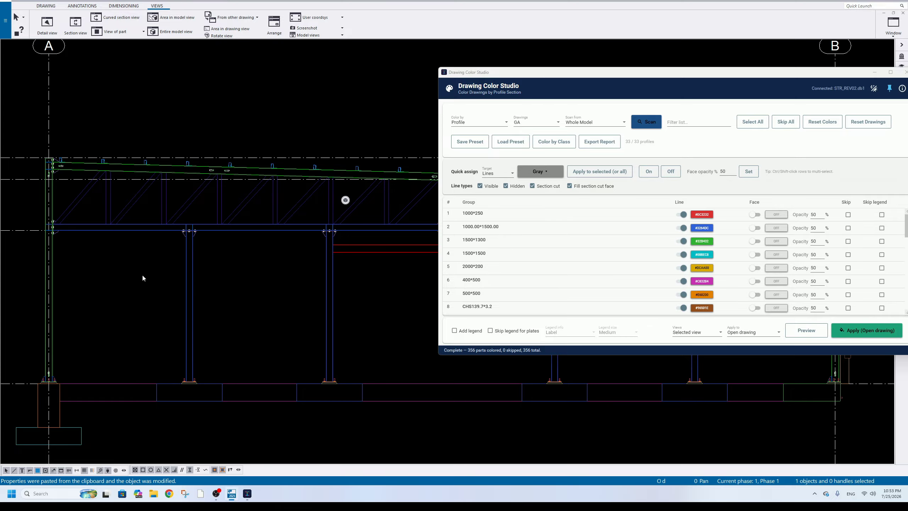
pyautogui.scroll(-5, 284, 229)
pyautogui.moveTo(211, 269)
pyautogui.mouseDown(button='middle')
pyautogui.moveTo(279, 284)
pyautogui.moveTo(536, 285)
pyautogui.mouseUp(button='middle')
pyautogui.scroll(-2, 282, 247)
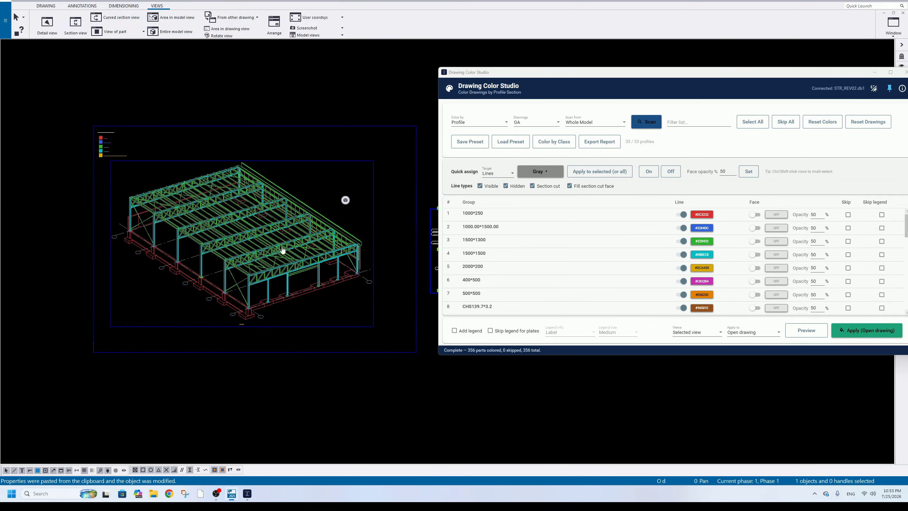
pyautogui.moveTo(282, 250); pyautogui.dragTo(87, 224, button='middle')
# Set the coloring scope to 3D view only and clear the Grid 1 view selection in the drawing.
pyautogui.click(697, 332)
pyautogui.click(694, 368)
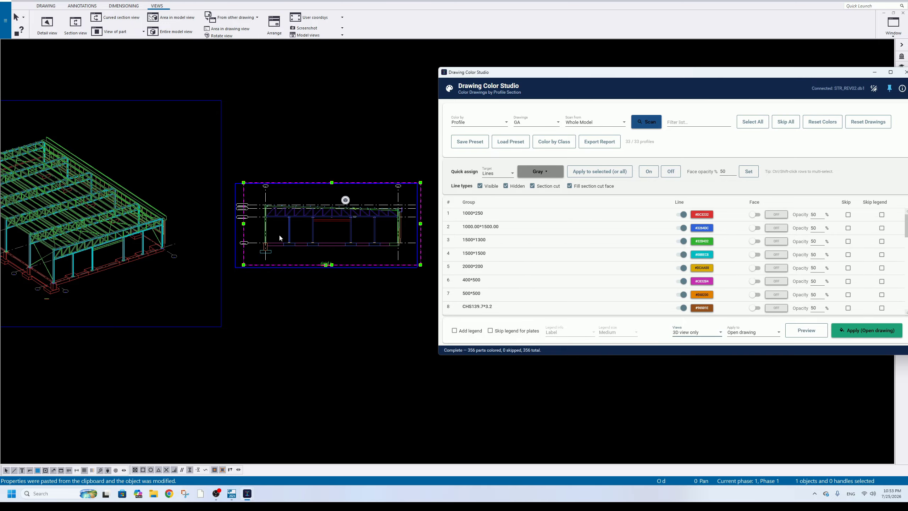
pyautogui.scroll(-3, 285, 201)
pyautogui.moveTo(285, 201); pyautogui.dragTo(289, 232, button='middle')
pyautogui.click(303, 181)
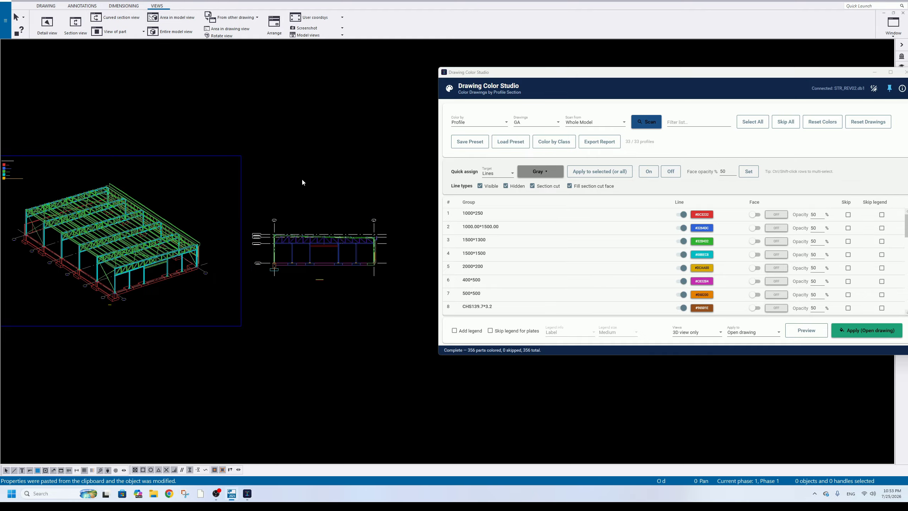
# Save the GA drawing and close drawing mode.
pyautogui.click(18, 0)
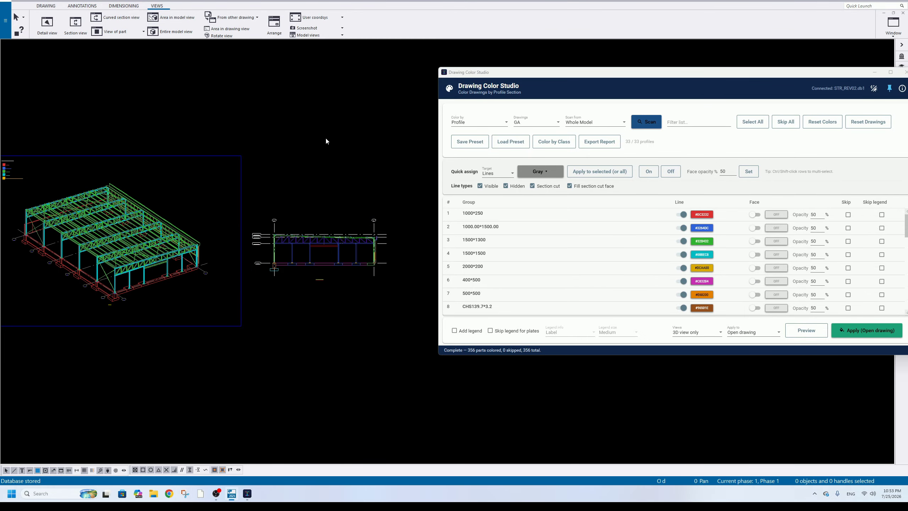
pyautogui.click(5, 21)
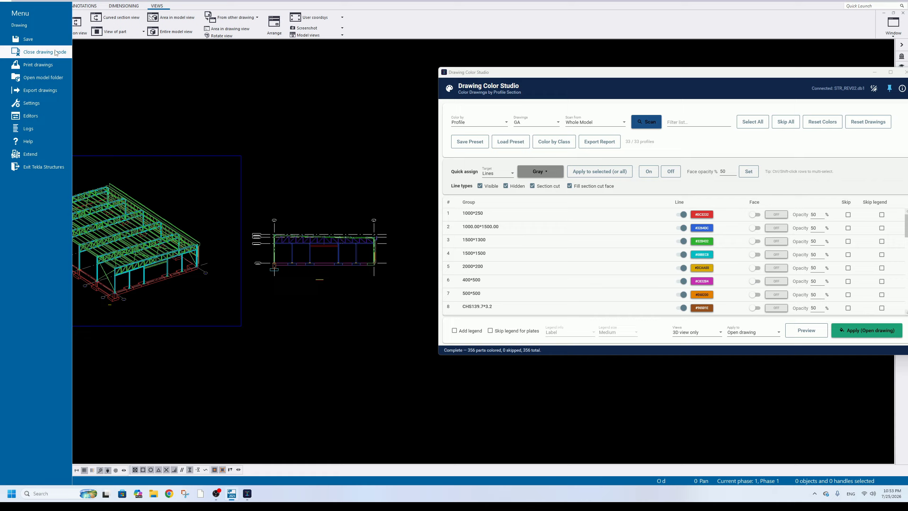
pyautogui.click(56, 52)
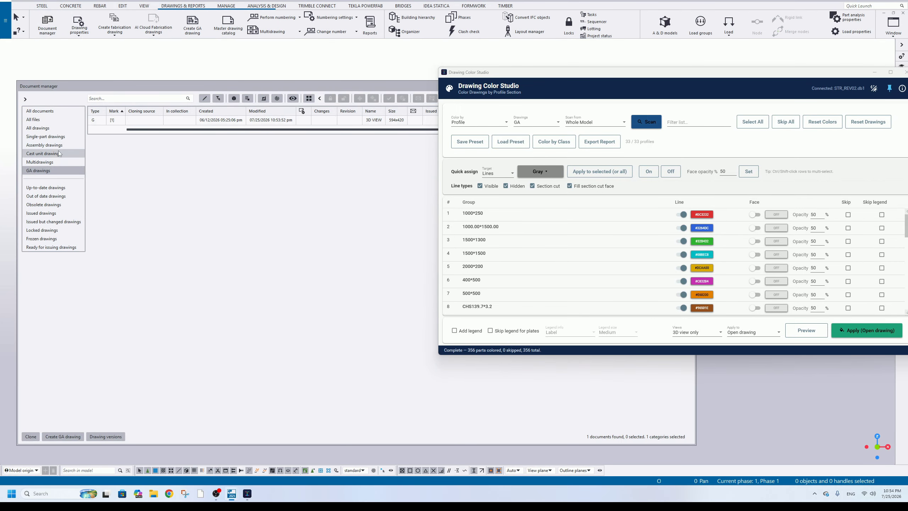
# Open the truss assembly drawing and set the coloring tool's drawing type to Assembly, with Profile as the coloring criterion.
pyautogui.doubleClick(169, 119)
pyautogui.click(368, 175)
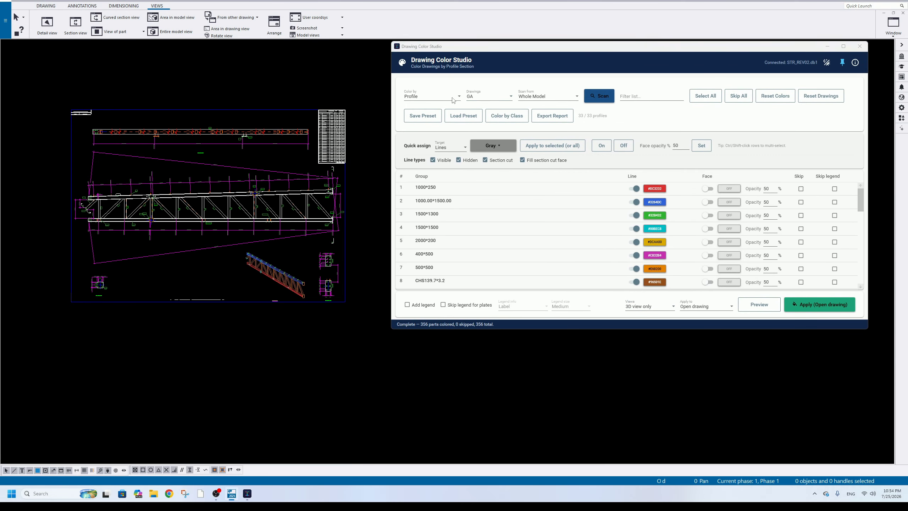
pyautogui.click(415, 96)
pyautogui.click(415, 98)
pyautogui.click(485, 97)
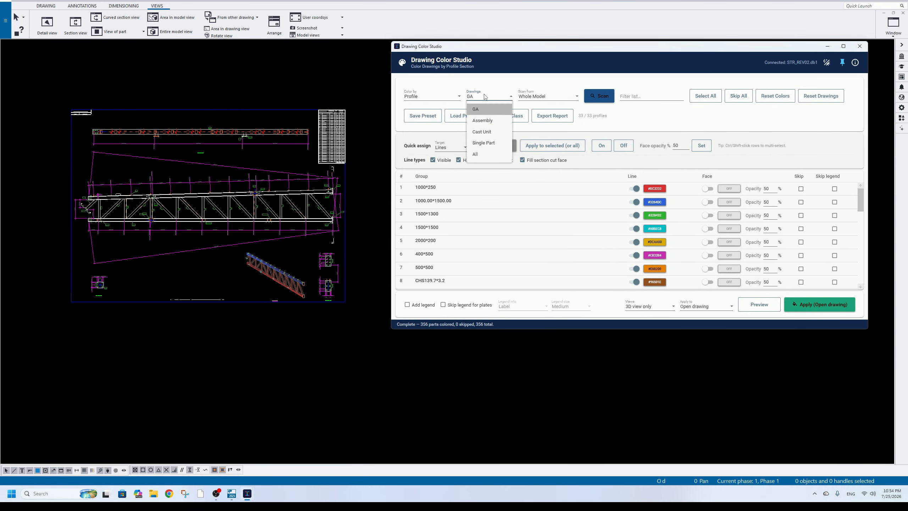
pyautogui.click(483, 120)
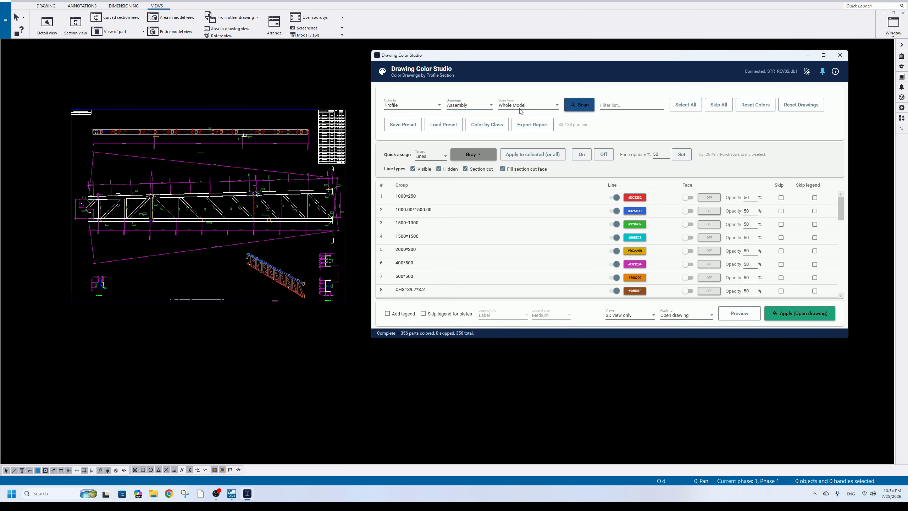
# Scan the whole model for profiles and go through the resulting list.
pyautogui.click(517, 109)
pyautogui.click(519, 116)
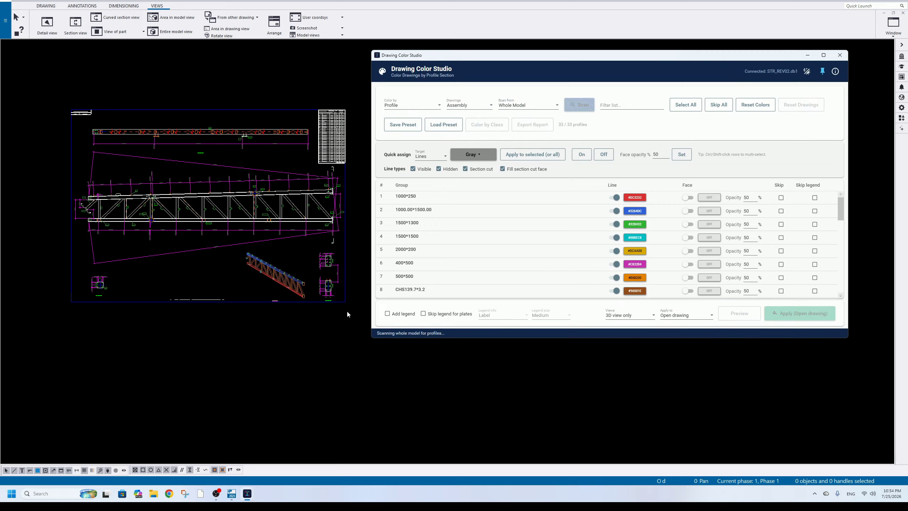
pyautogui.scroll(-8, 504, 264)
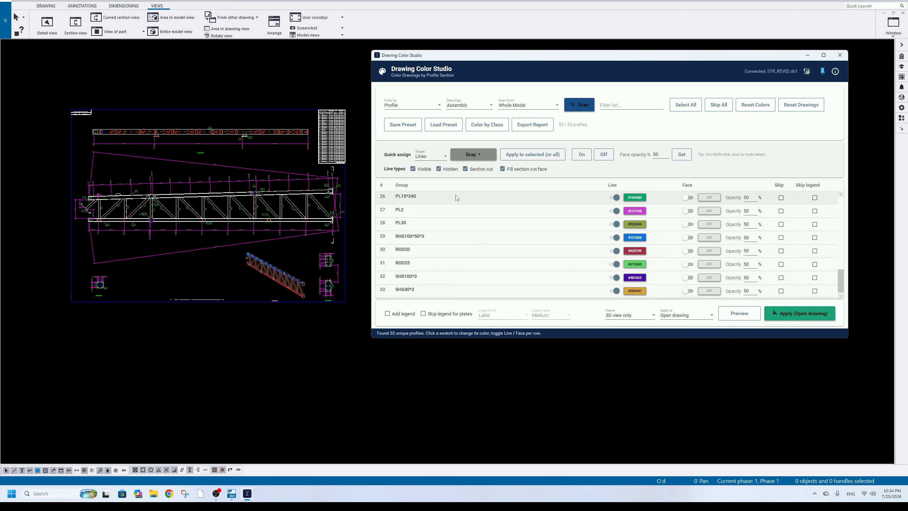
# Set the scan source to Open Drawing, scan the truss assembly drawing and review its profile list.
pyautogui.click(519, 107)
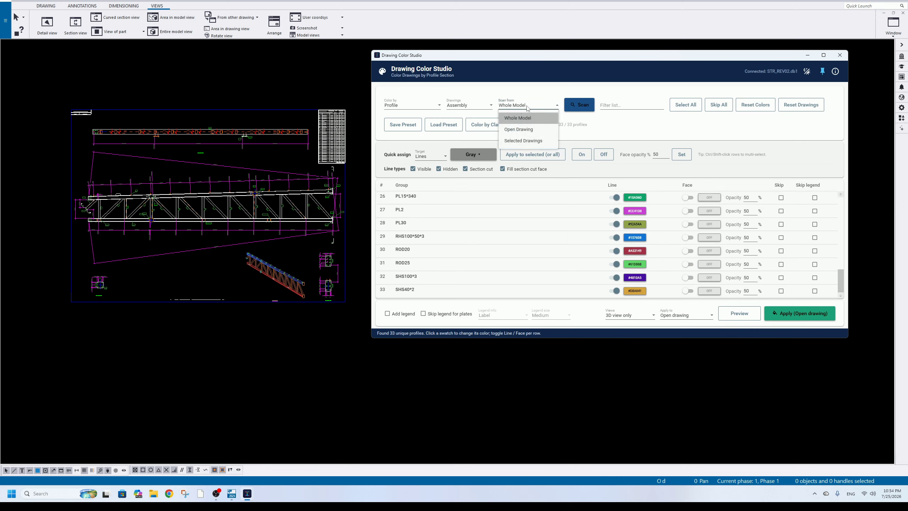
pyautogui.click(518, 129)
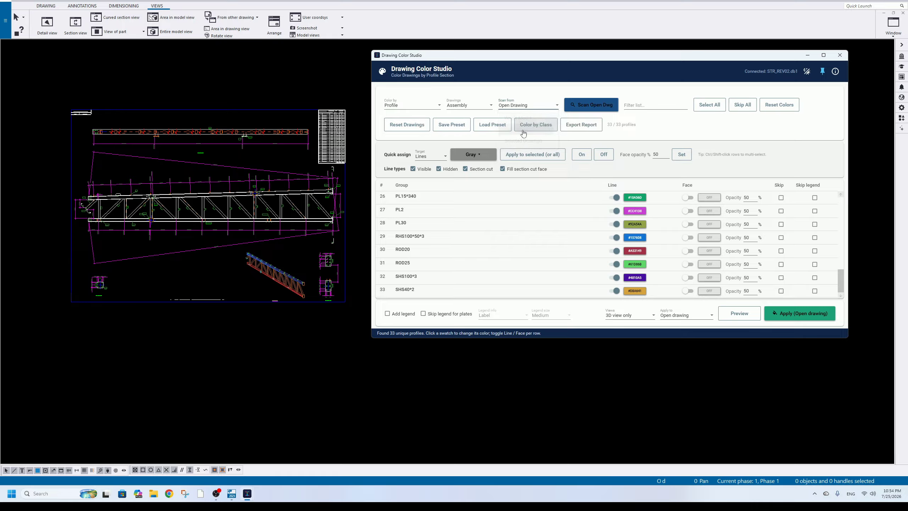
pyautogui.click(598, 106)
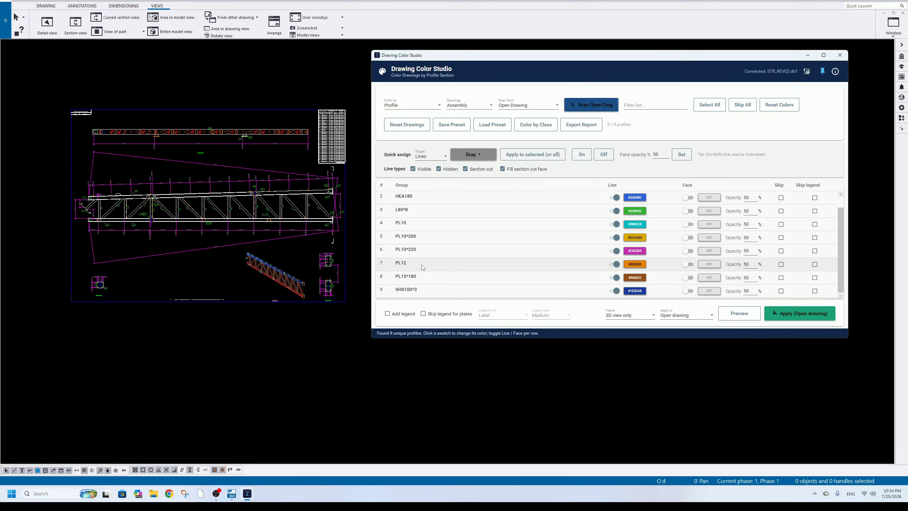
pyautogui.scroll(1, 434, 220)
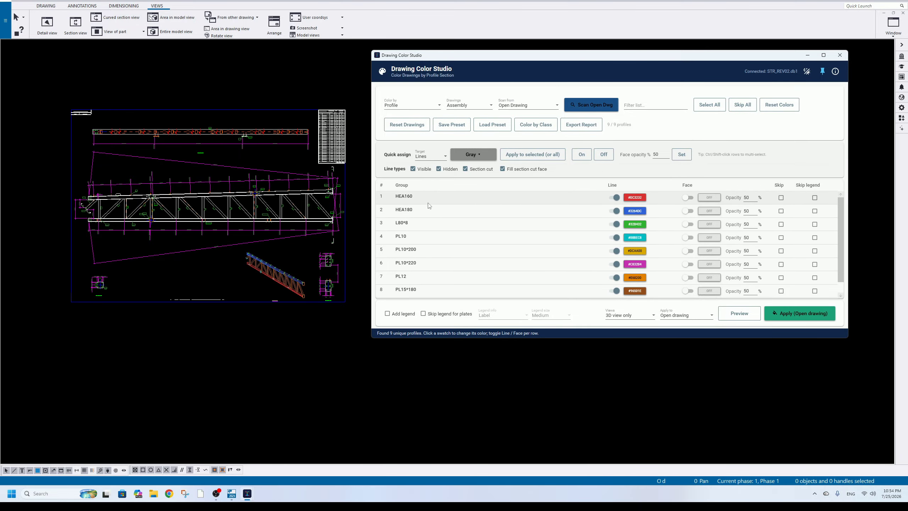
pyautogui.scroll(-1, 448, 219)
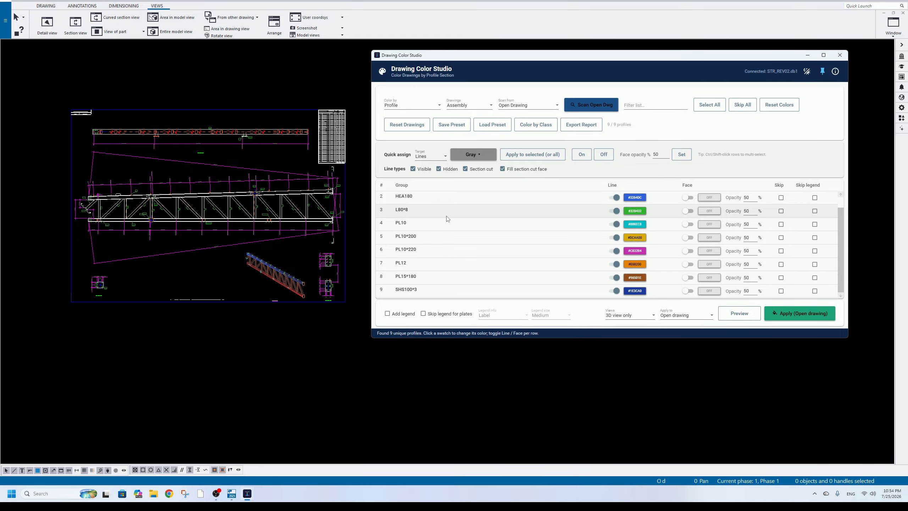
pyautogui.scroll(1, 448, 218)
# Examine the truss front view, the section views and the 3D view in the assembly drawing.
pyautogui.scroll(5, 332, 207)
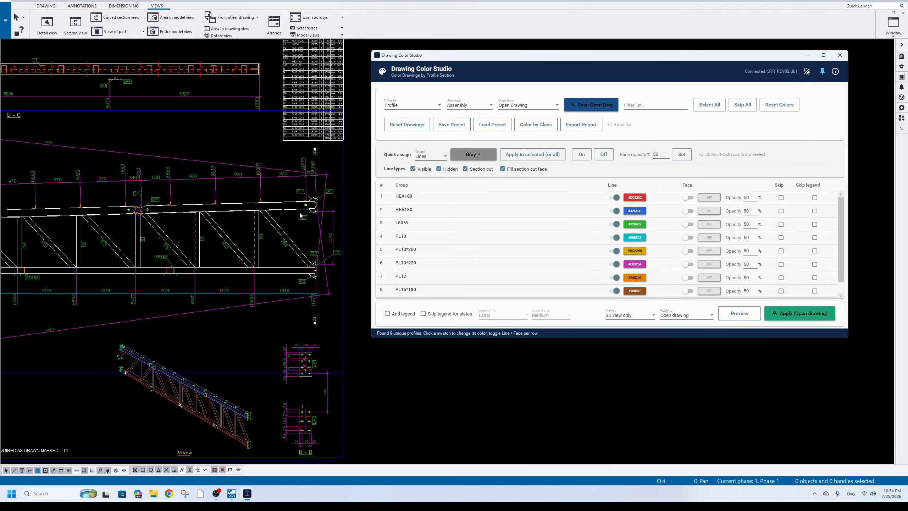
pyautogui.scroll(-6, 256, 196)
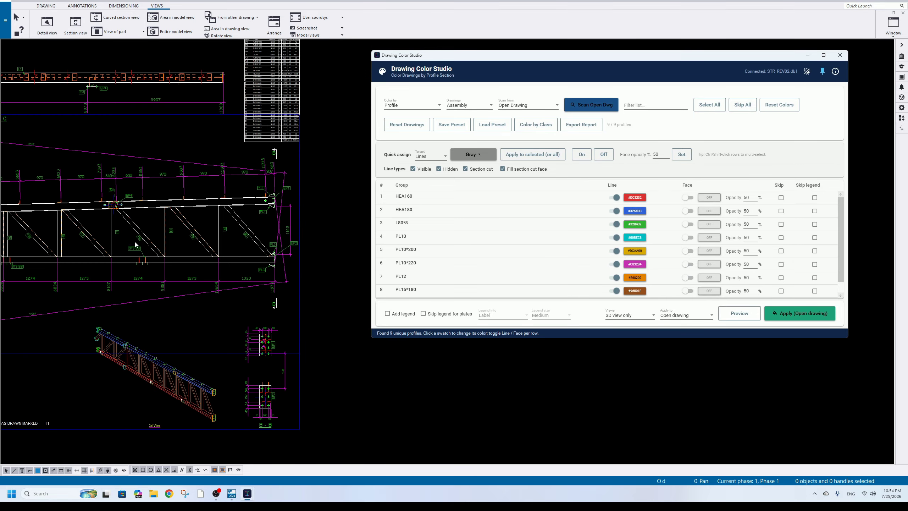
pyautogui.scroll(-3, 169, 226)
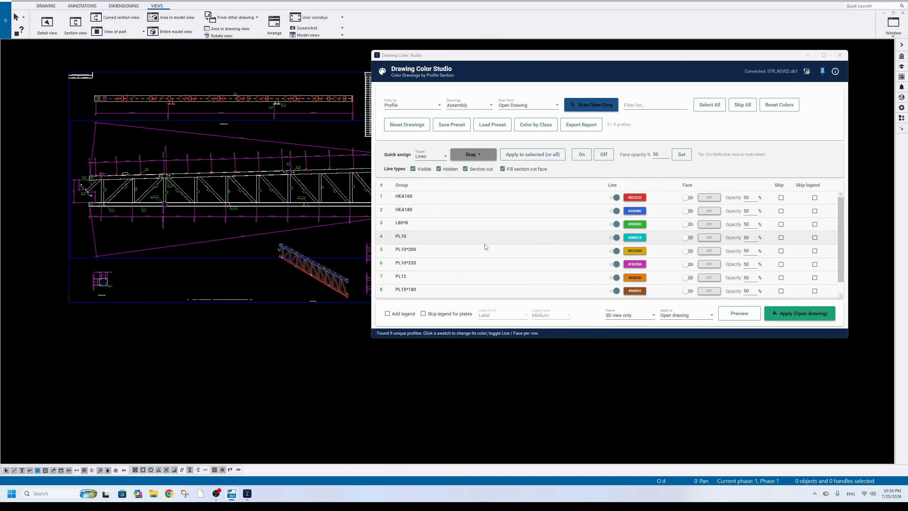
pyautogui.click(616, 316)
pyautogui.scroll(1, 344, 281)
pyautogui.moveTo(344, 281); pyautogui.dragTo(254, 274, button='middle')
pyautogui.scroll(12, 234, 251)
pyautogui.scroll(-5, 190, 286)
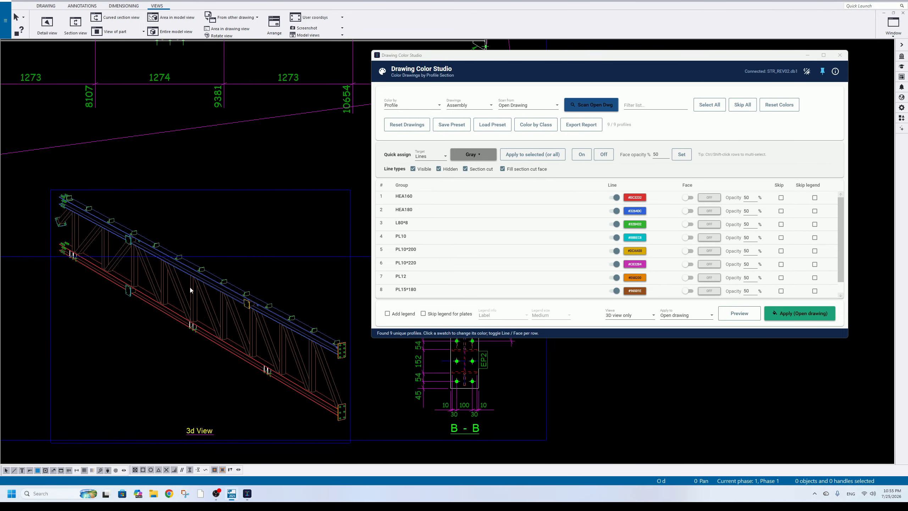
pyautogui.scroll(4, 188, 300)
pyautogui.scroll(-5, 215, 275)
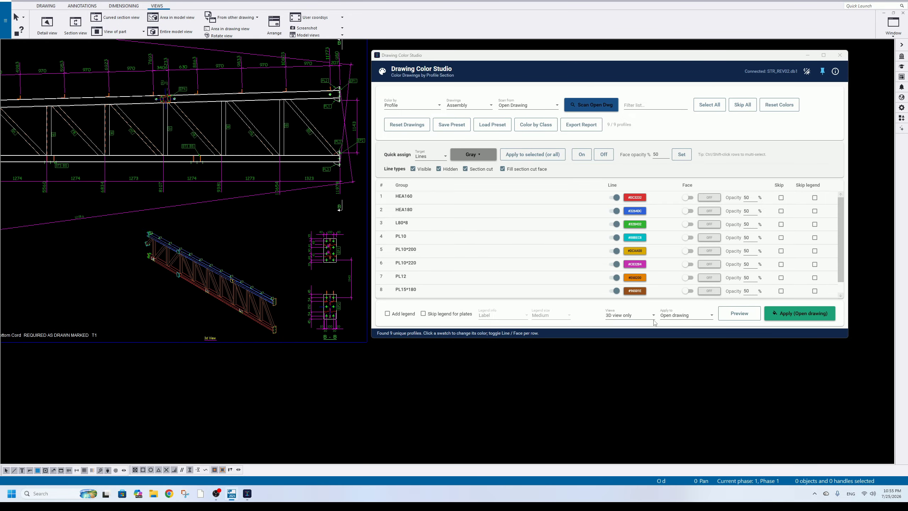
# Select the truss's 3D view in the drawing and choose 3D view only as the coloring scope.
pyautogui.click(236, 226)
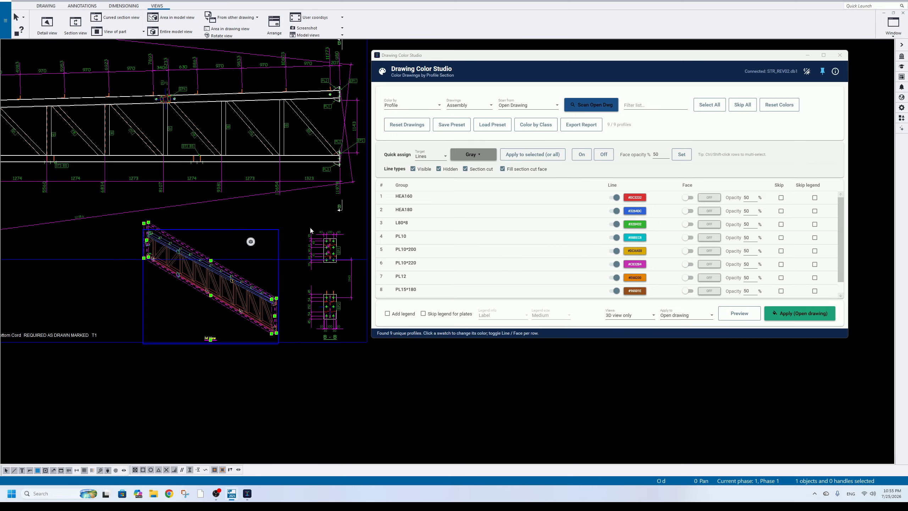
pyautogui.click(628, 316)
pyautogui.click(626, 351)
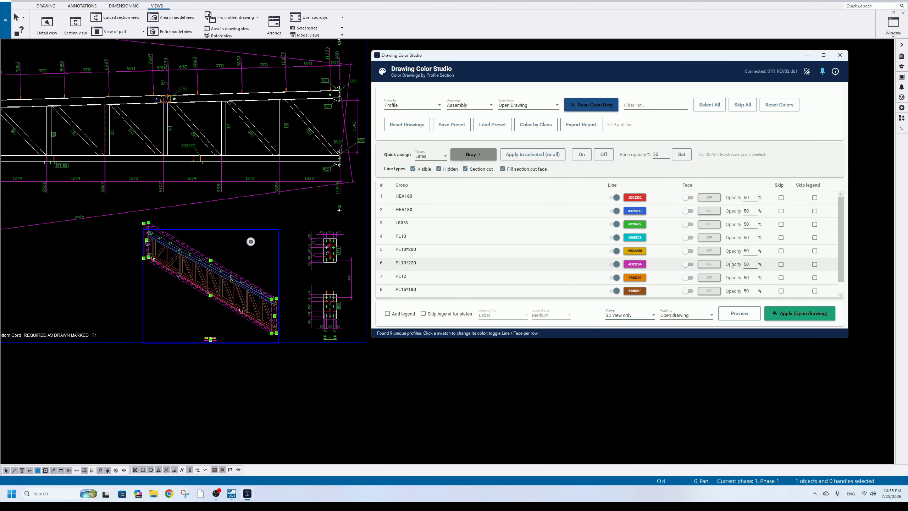
# Compare the part line colors in the selected 3D view with those in the truss front view.
pyautogui.scroll(6, 182, 256)
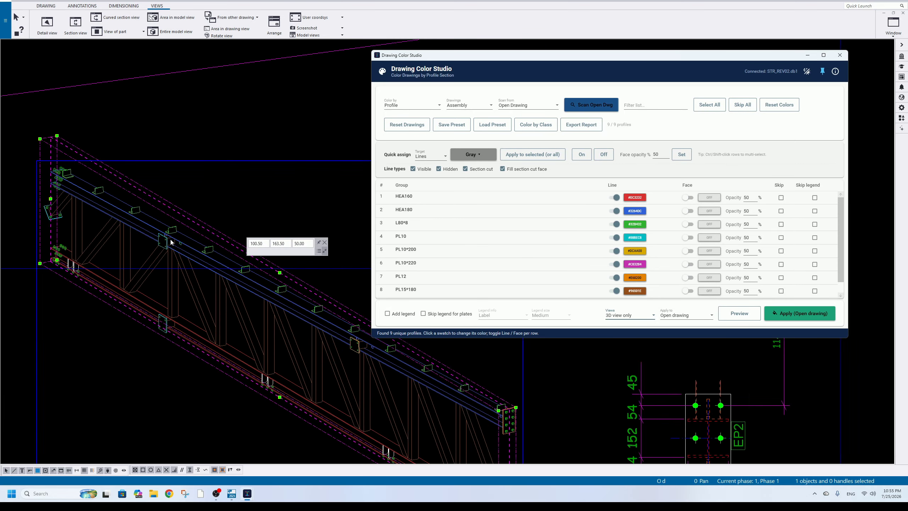
pyautogui.scroll(-9, 173, 253)
pyautogui.scroll(10, 196, 191)
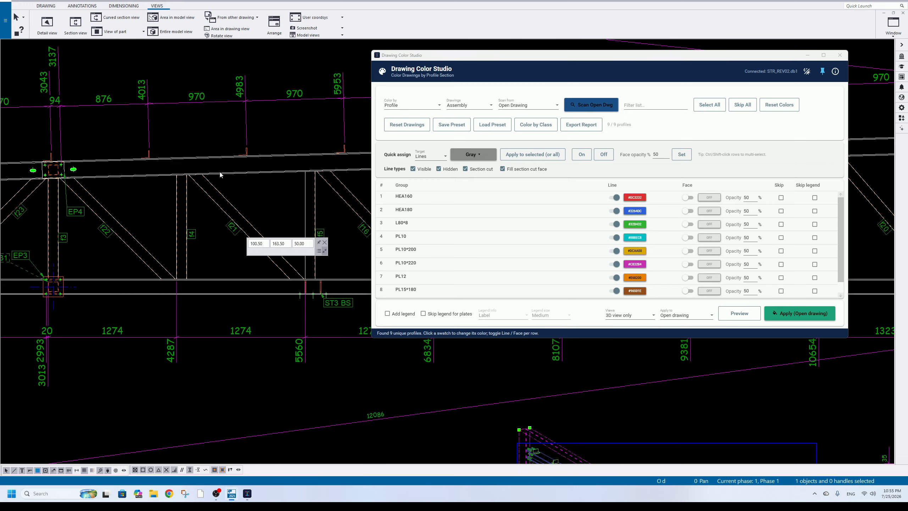
pyautogui.scroll(-5, 155, 216)
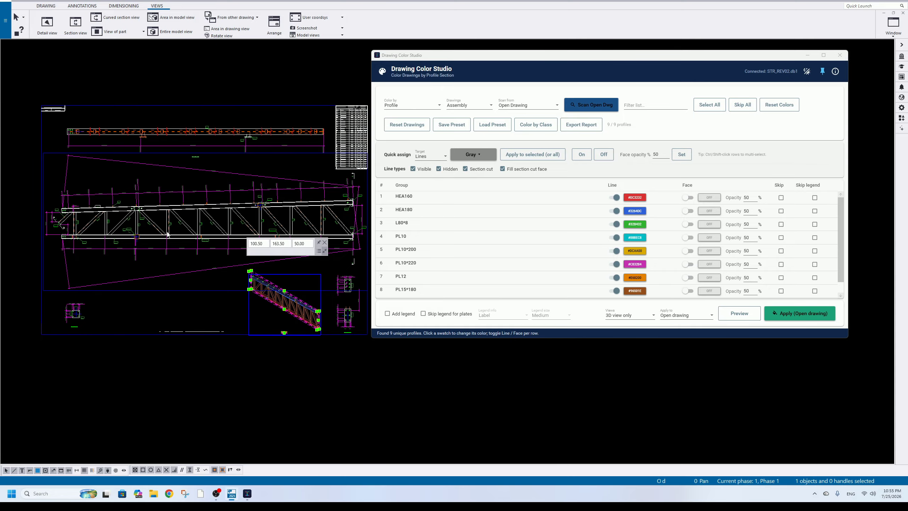
pyautogui.moveTo(341, 211); pyautogui.dragTo(327, 190, button='middle')
pyautogui.scroll(5, 272, 274)
pyautogui.moveTo(271, 274); pyautogui.dragTo(194, 269, button='middle')
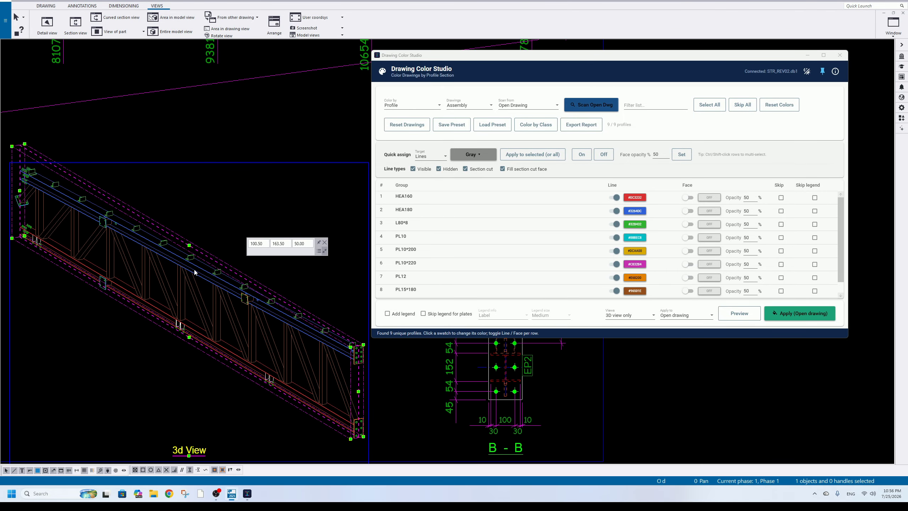
pyautogui.scroll(-5, 212, 292)
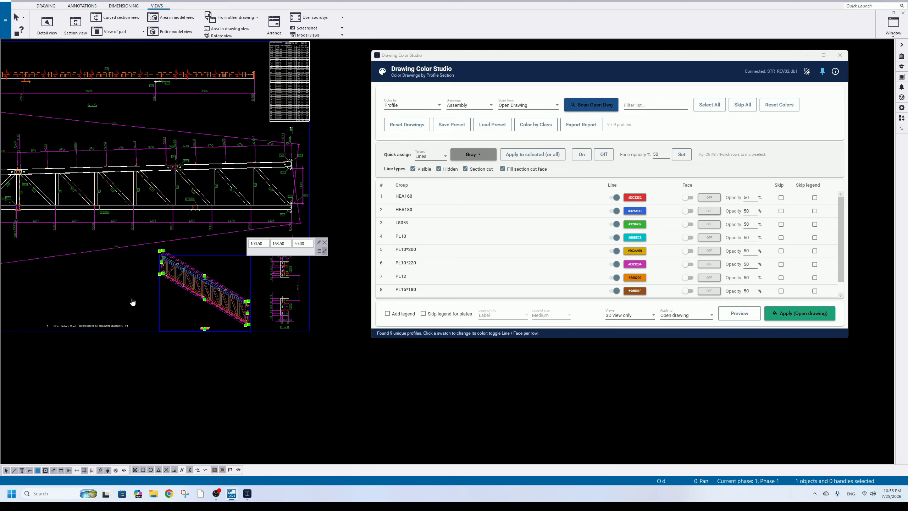
pyautogui.moveTo(214, 290); pyautogui.dragTo(265, 290, button='middle')
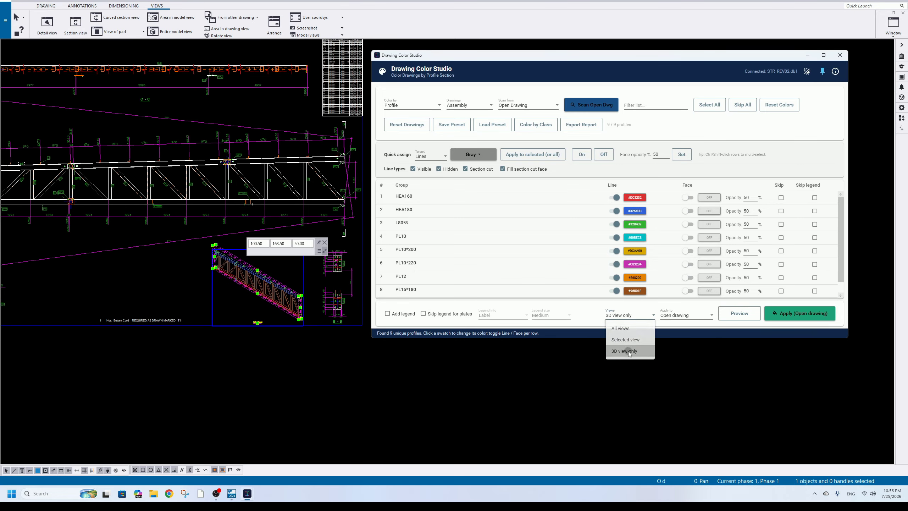
# Keep the coloring scope at 3D view only and quick-assign black to the lines of all profile groups.
pyautogui.click(628, 351)
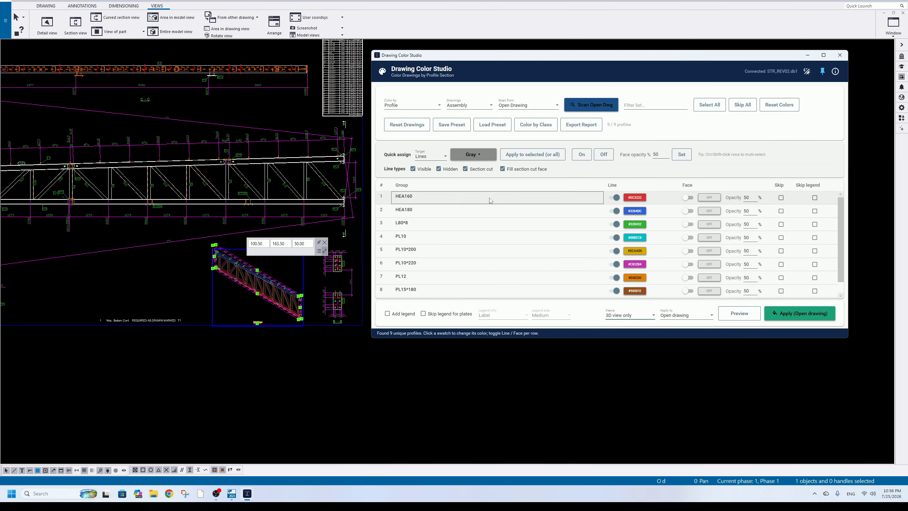
pyautogui.scroll(-1, 507, 243)
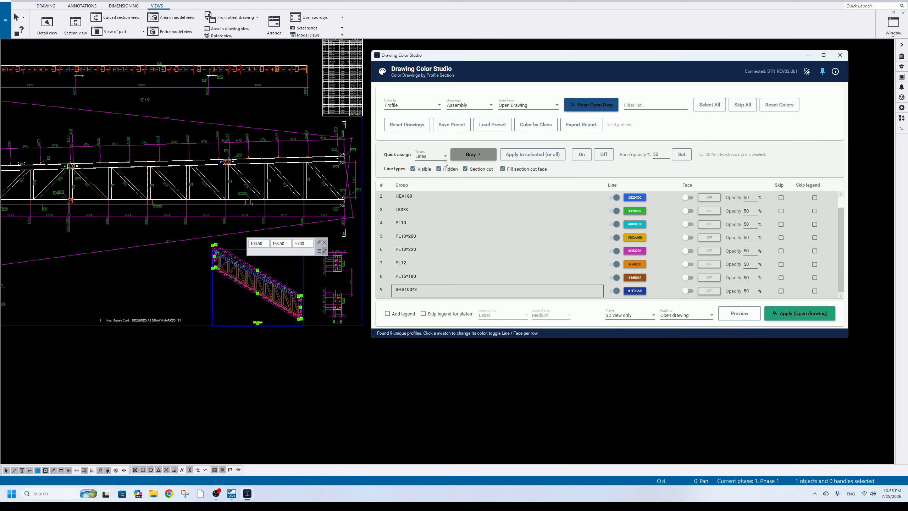
pyautogui.click(430, 156)
pyautogui.click(433, 167)
pyautogui.click(473, 155)
pyautogui.click(628, 230)
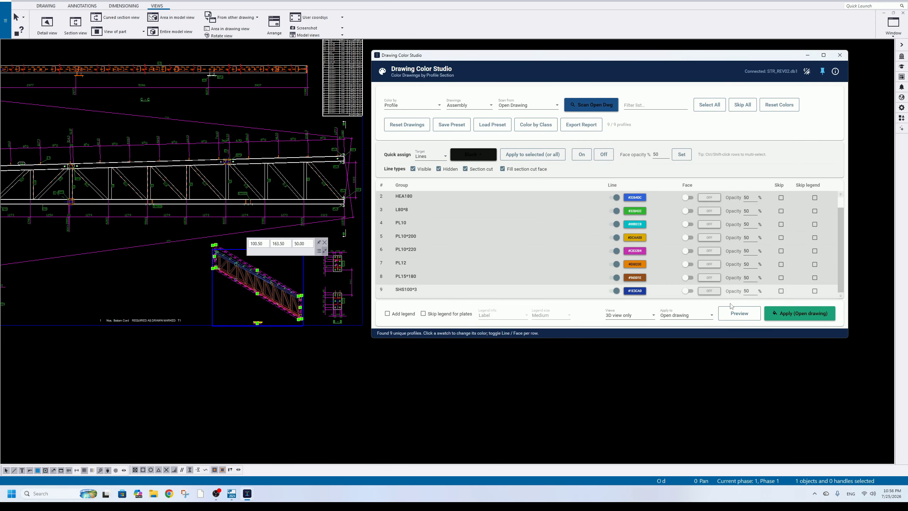
pyautogui.click(533, 155)
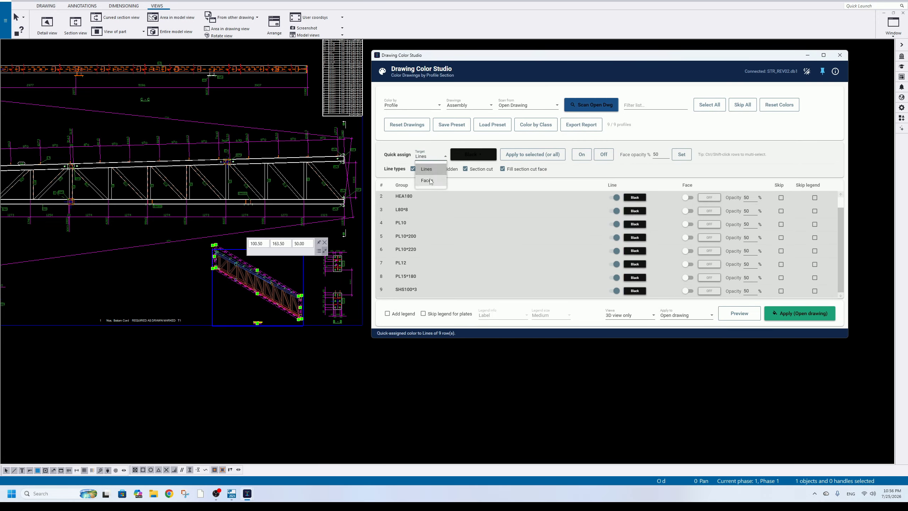
# Turn on face colors for all profile groups and preview the coloring on the truss's 3D view.
pyautogui.click(582, 155)
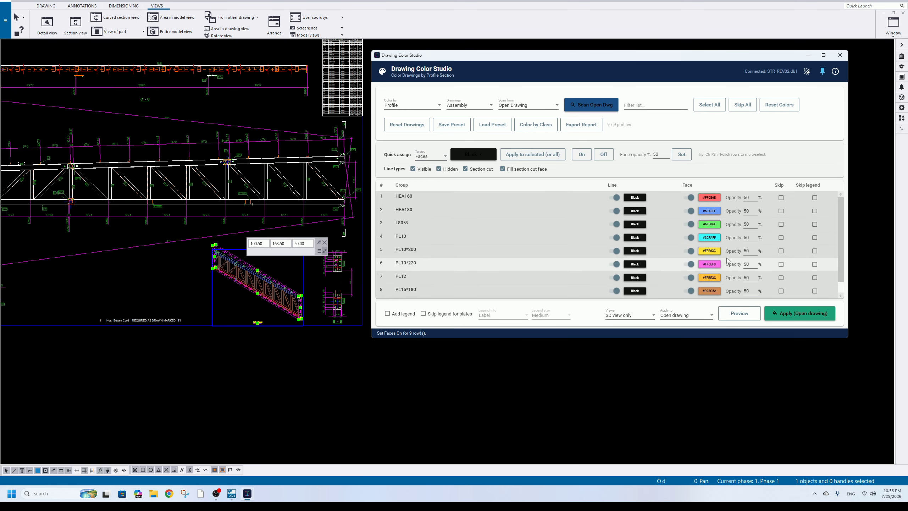
pyautogui.scroll(-1, 727, 261)
pyautogui.click(194, 271)
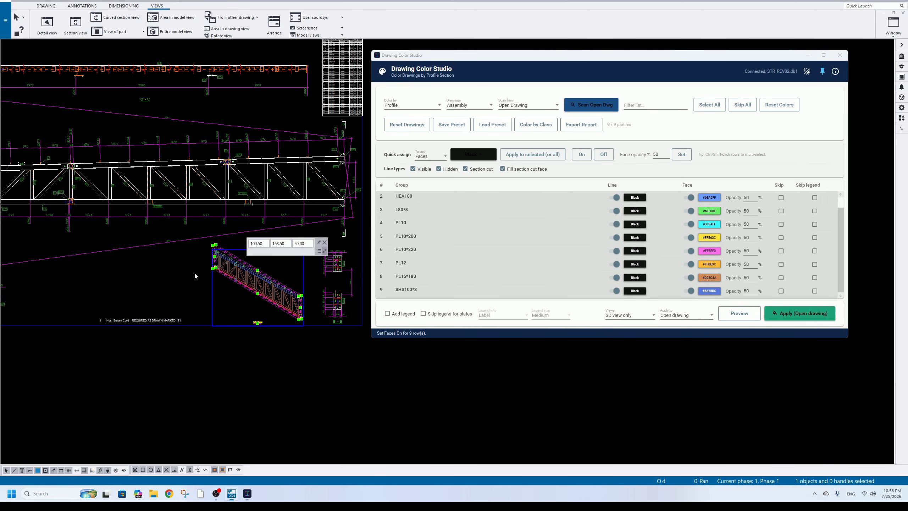
pyautogui.scroll(-3, 165, 242)
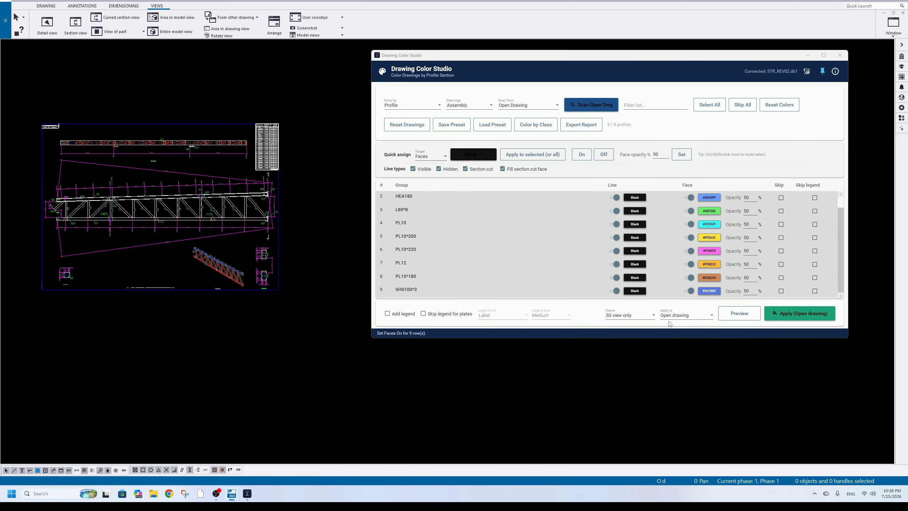
pyautogui.click(737, 315)
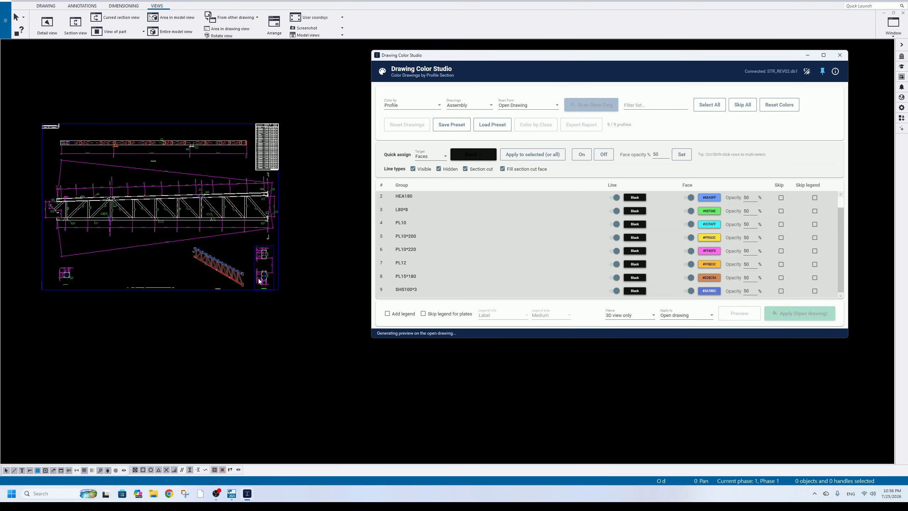
pyautogui.click(481, 293)
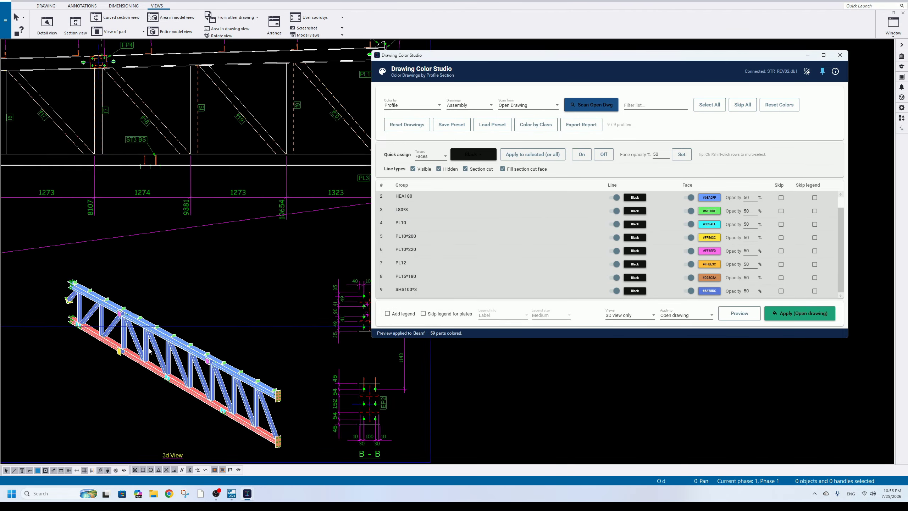
# Examine the colored 3D view and the rest of the assembly drawing in the print preview and close it.
pyautogui.click(71, 28)
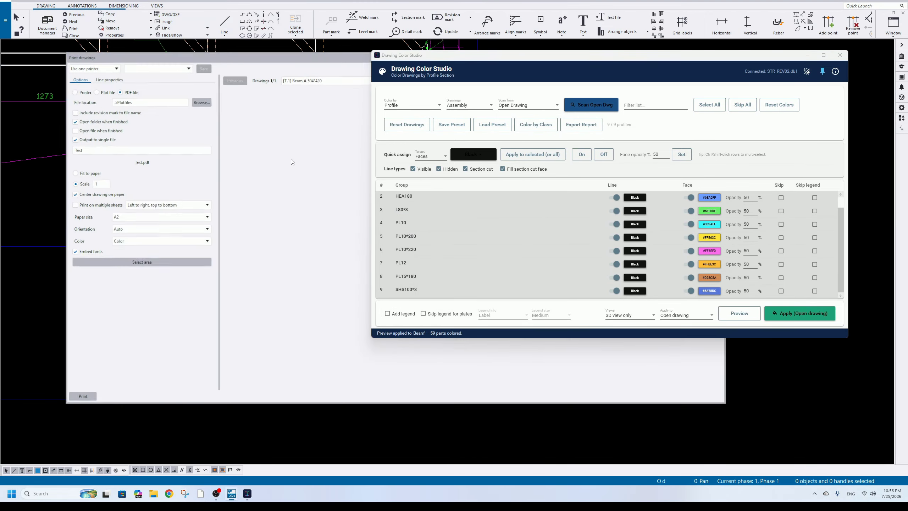
pyautogui.scroll(6, 559, 351)
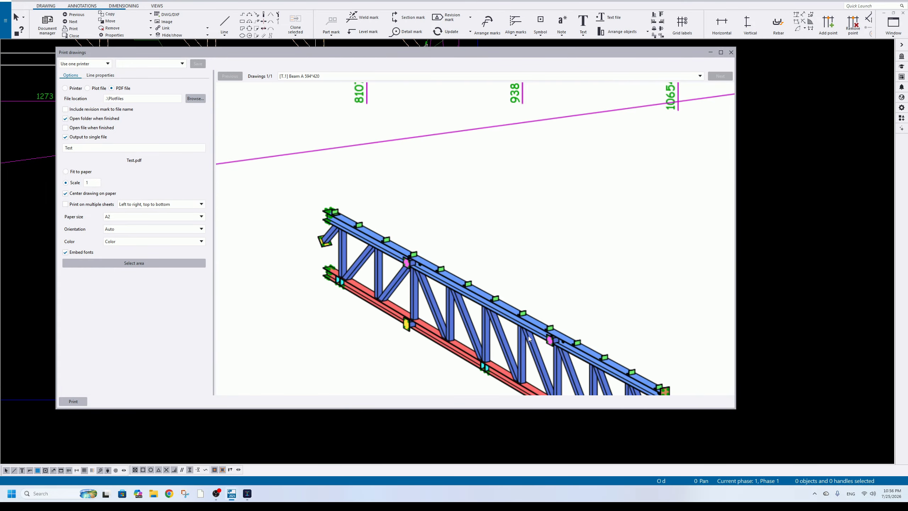
pyautogui.scroll(-3, 490, 264)
pyautogui.scroll(3, 490, 264)
pyautogui.scroll(-5, 501, 264)
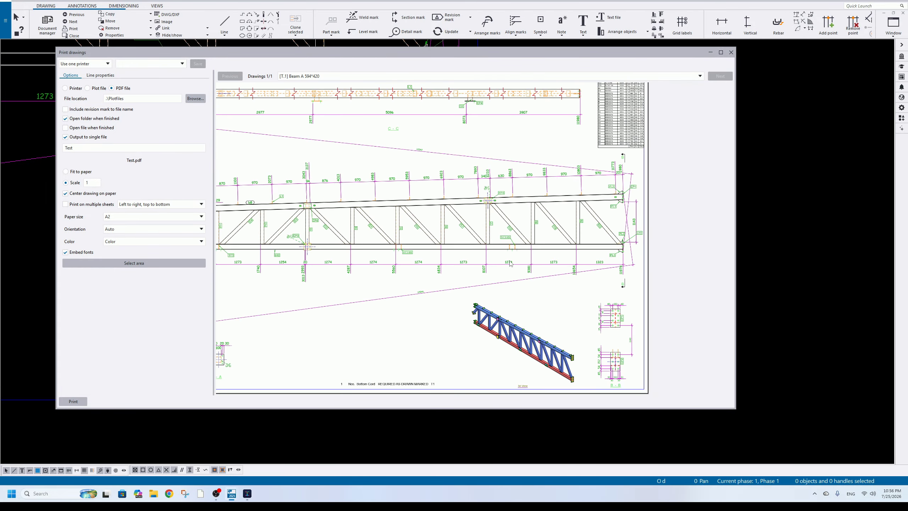
pyautogui.click(730, 53)
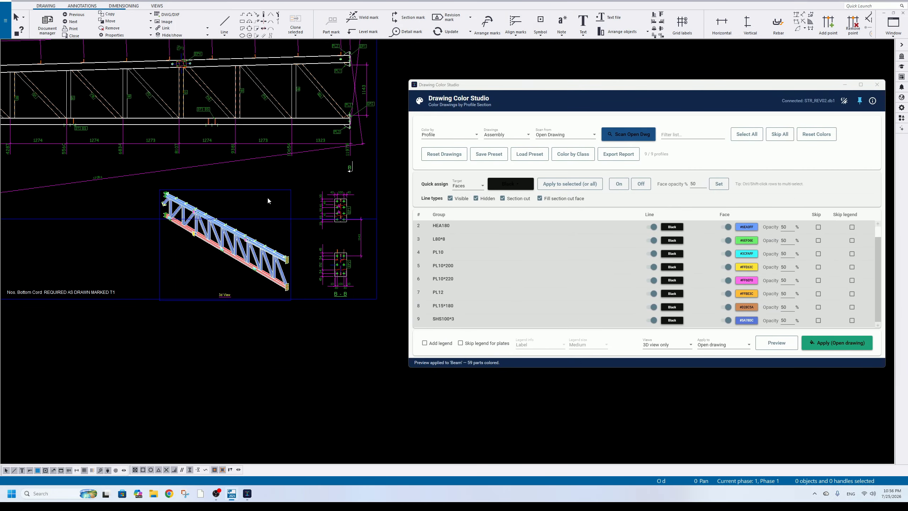
# Move Drawing Color Studio clear of the drawing and set the coloring scope to All views.
pyautogui.scroll(-2, 219, 259)
pyautogui.moveTo(486, 85); pyautogui.dragTo(429, 55)
pyautogui.click(590, 317)
pyautogui.click(609, 325)
pyautogui.scroll(2, 587, 233)
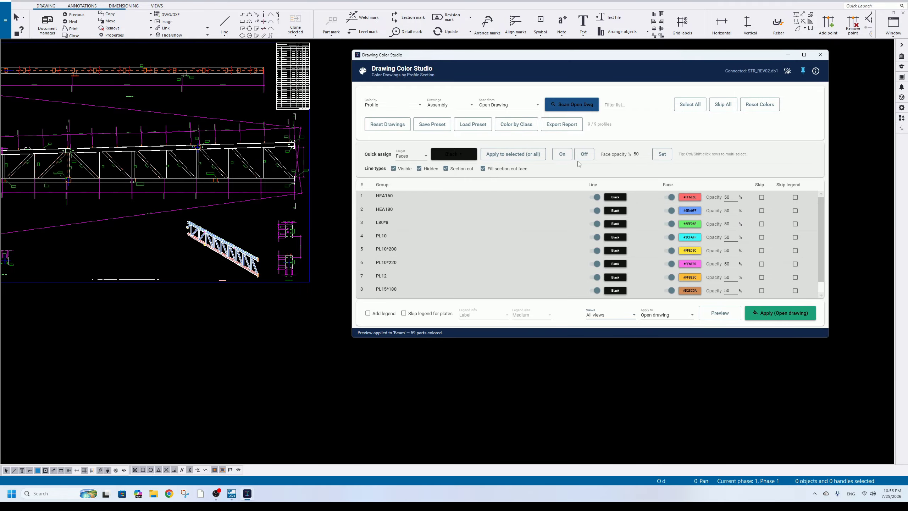
# Preview the open drawing with all face colors turned off and the group colors reset to the suggested palette.
pyautogui.click(584, 154)
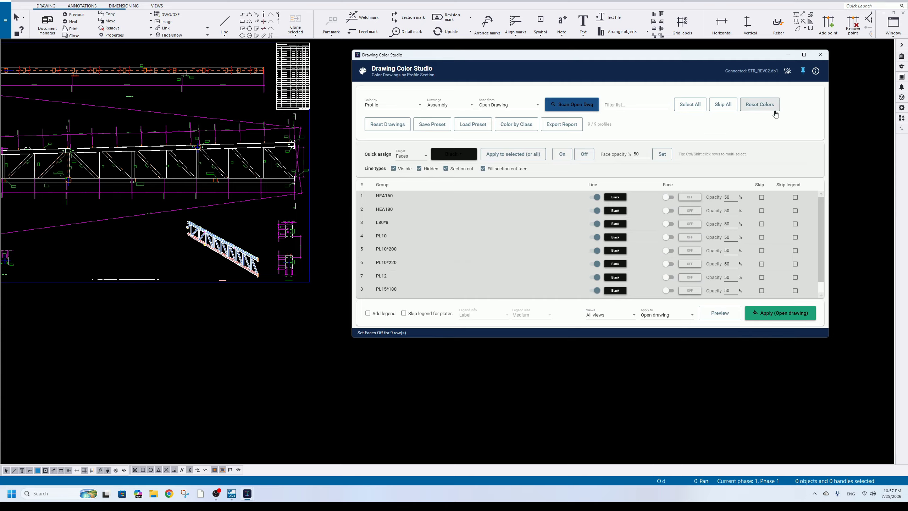
pyautogui.click(760, 104)
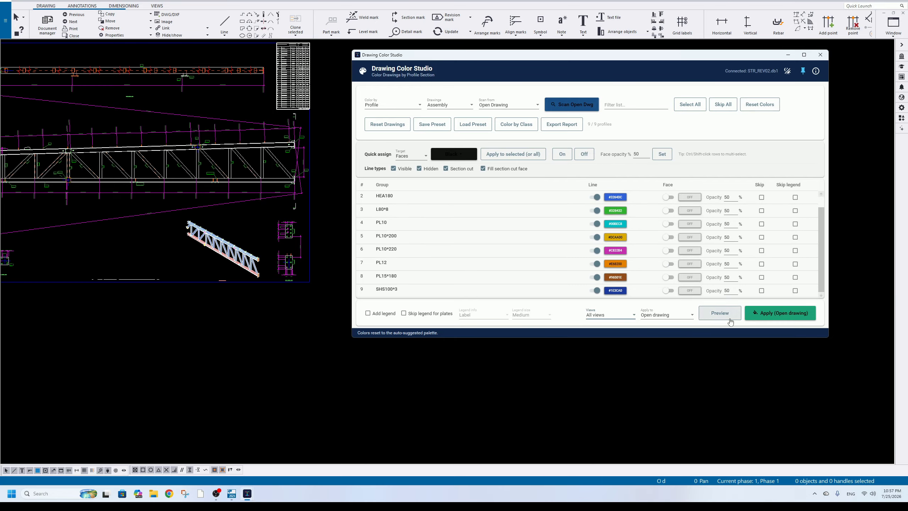
pyautogui.click(720, 312)
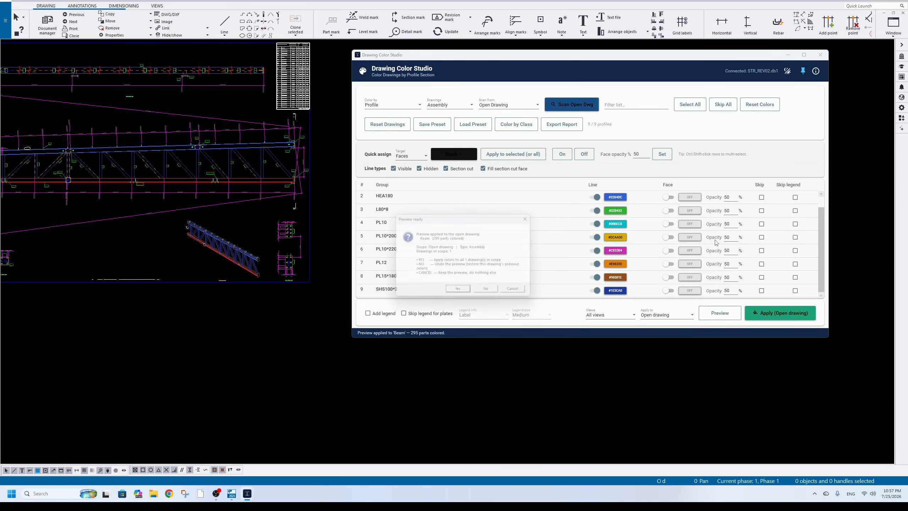
# Examine the previewed line colors in the truss front view, section views and 3D view, keeping the preview.
pyautogui.scroll(5, 96, 218)
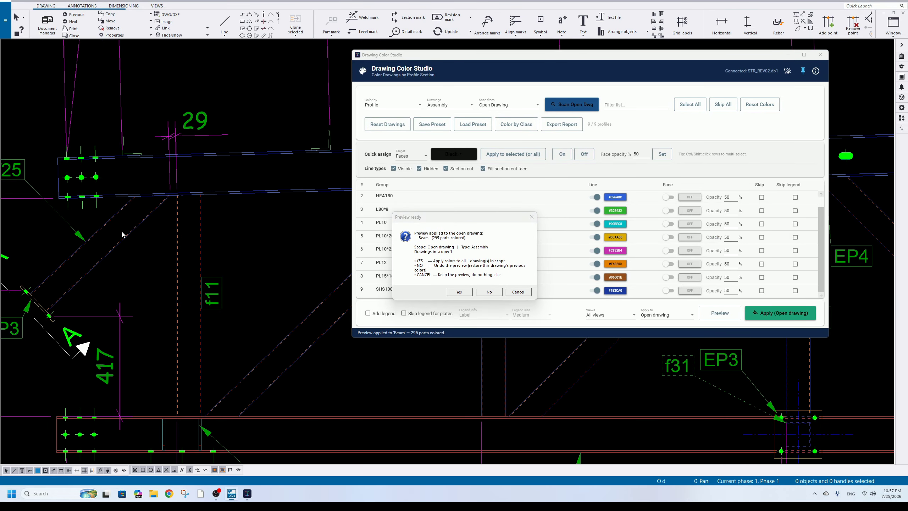
pyautogui.scroll(4, 146, 216)
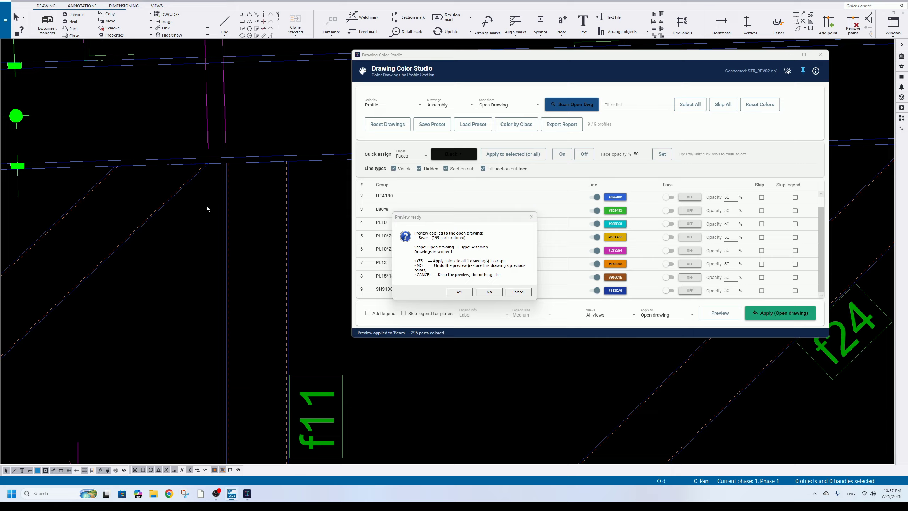
pyautogui.scroll(-10, 204, 210)
pyautogui.scroll(3, 151, 230)
pyautogui.moveTo(197, 236); pyautogui.dragTo(344, 224, button='middle')
pyautogui.moveTo(178, 182); pyautogui.dragTo(170, 317, button='middle')
pyautogui.scroll(4, 99, 247)
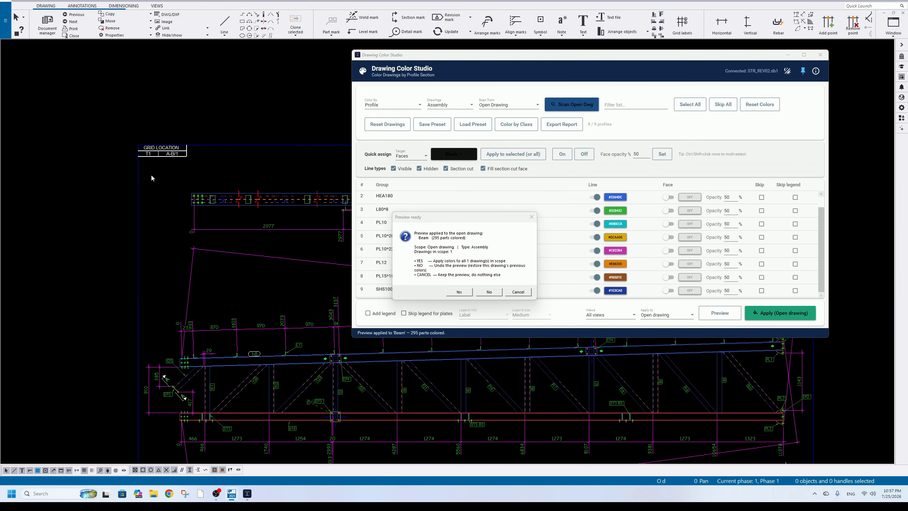
pyautogui.scroll(4, 157, 161)
pyautogui.scroll(-8, 168, 232)
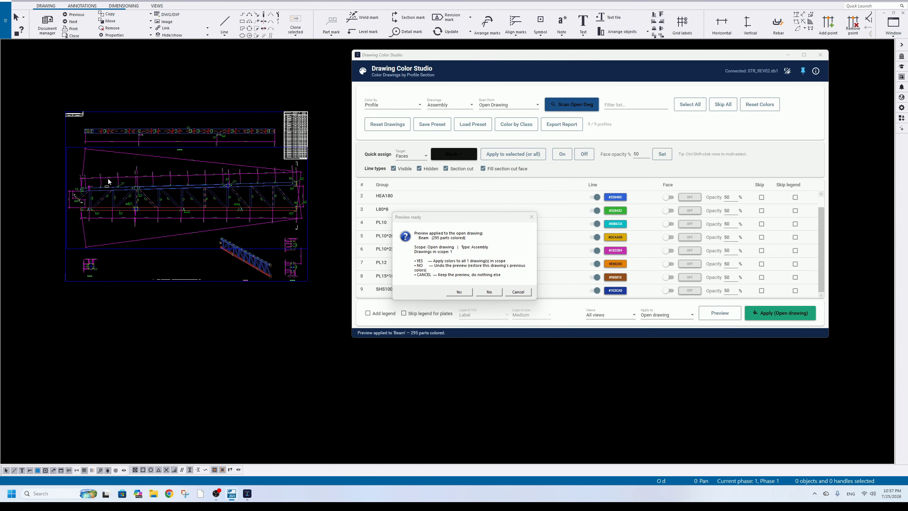
pyautogui.scroll(8, 288, 257)
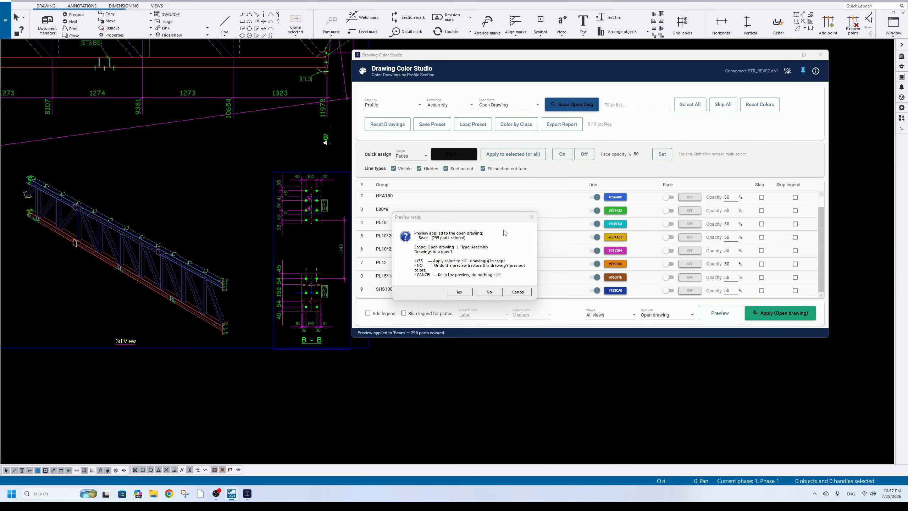
pyautogui.click(519, 292)
pyautogui.click(450, 104)
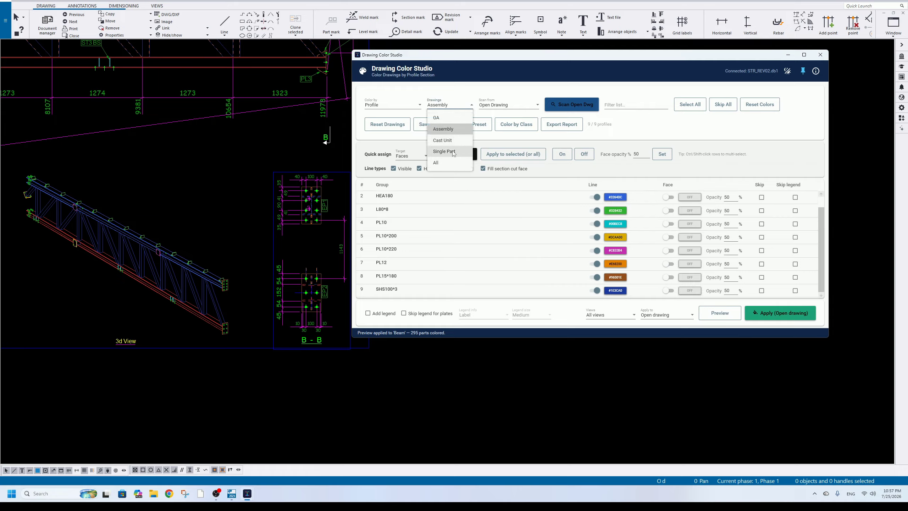
pyautogui.click(498, 240)
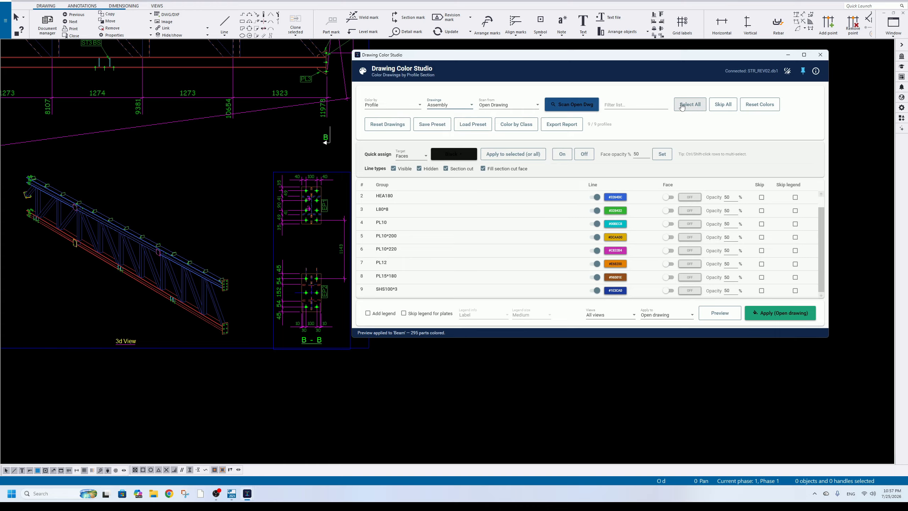
# Load the color preset Colorby Profile_00.dcs and review the line colors it assigns to the profile groups.
pyautogui.click(486, 133)
pyautogui.click(446, 157)
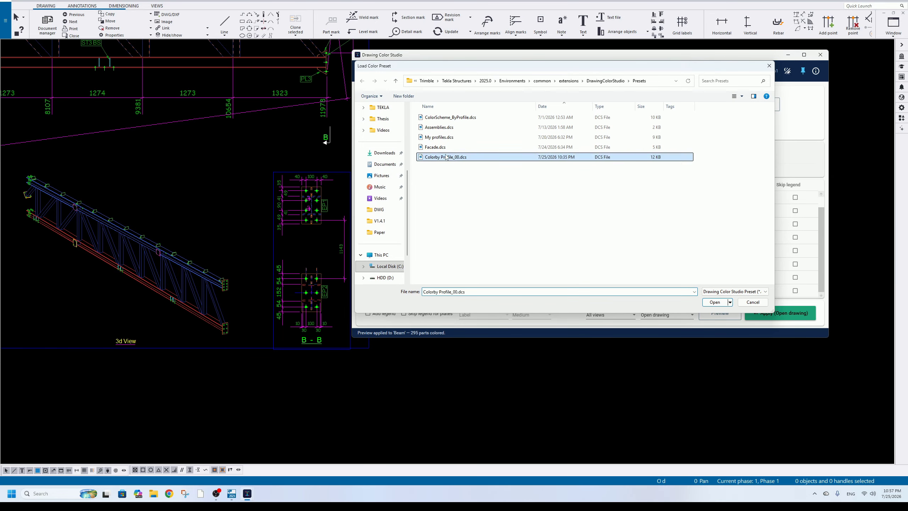
pyautogui.doubleClick(446, 158)
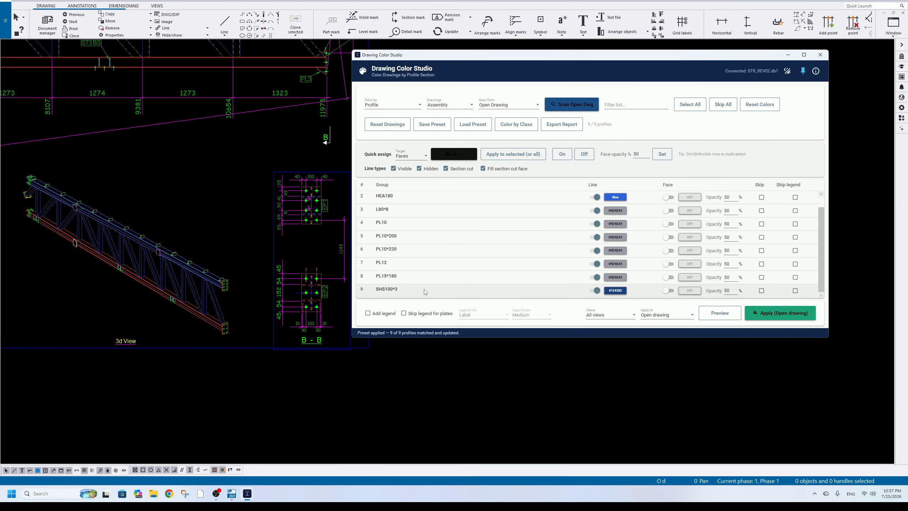
pyautogui.scroll(1, 508, 232)
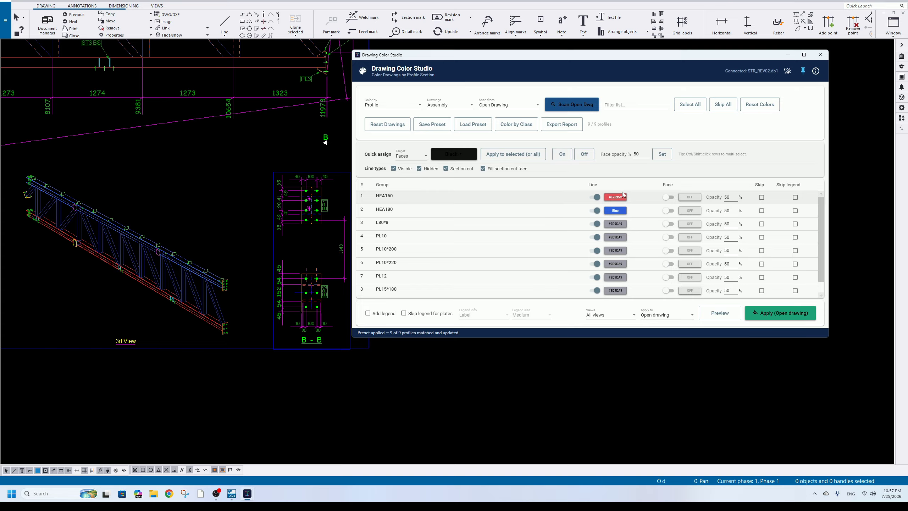
pyautogui.scroll(-1, 537, 215)
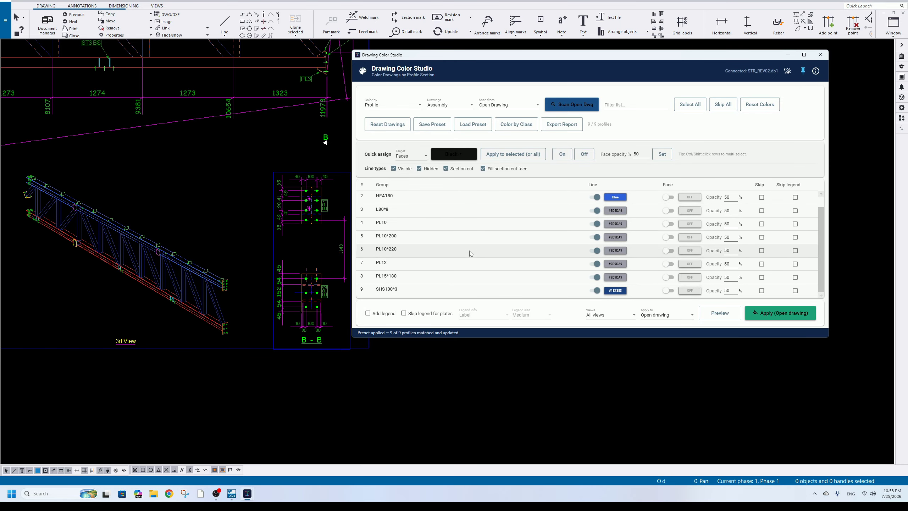
pyautogui.scroll(1, 483, 221)
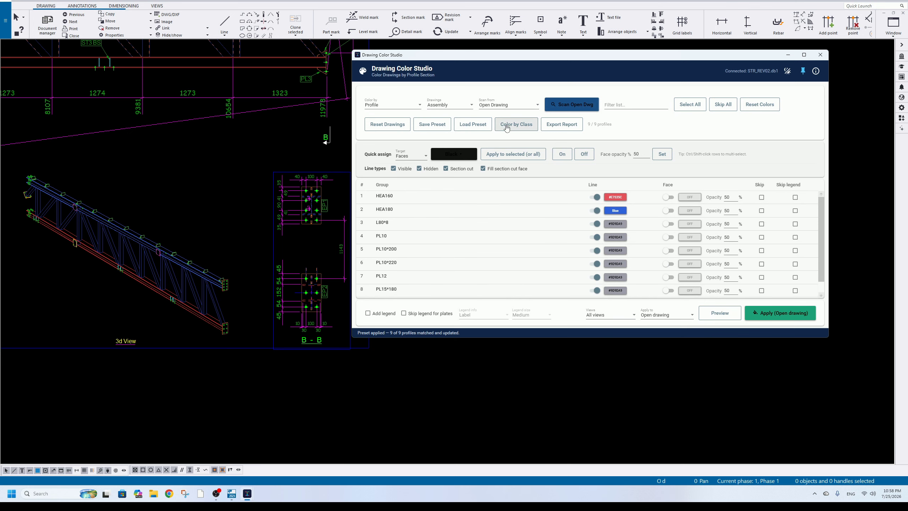
# Try All as the drawing type, and return the choice to Assembly.
pyautogui.click(536, 104)
pyautogui.click(464, 105)
pyautogui.click(463, 105)
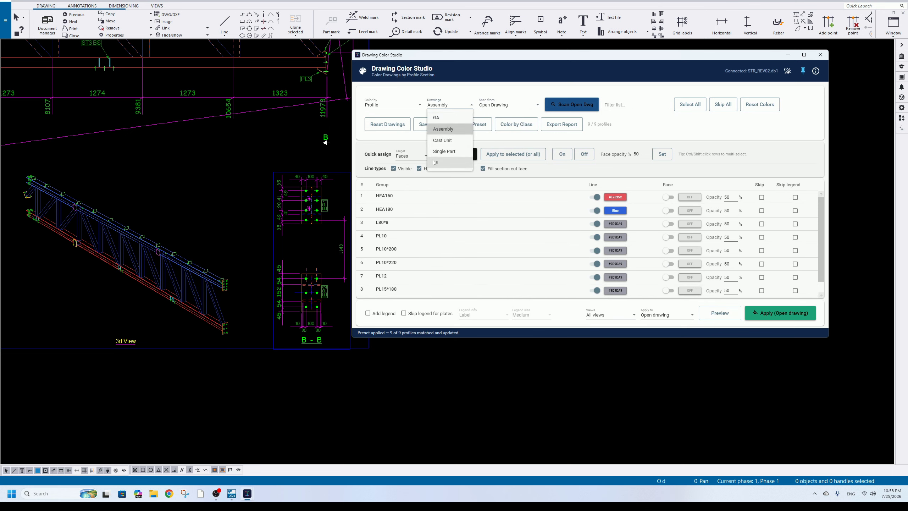
pyautogui.click(438, 163)
pyautogui.click(446, 106)
pyautogui.click(439, 164)
pyautogui.scroll(-4, 226, 302)
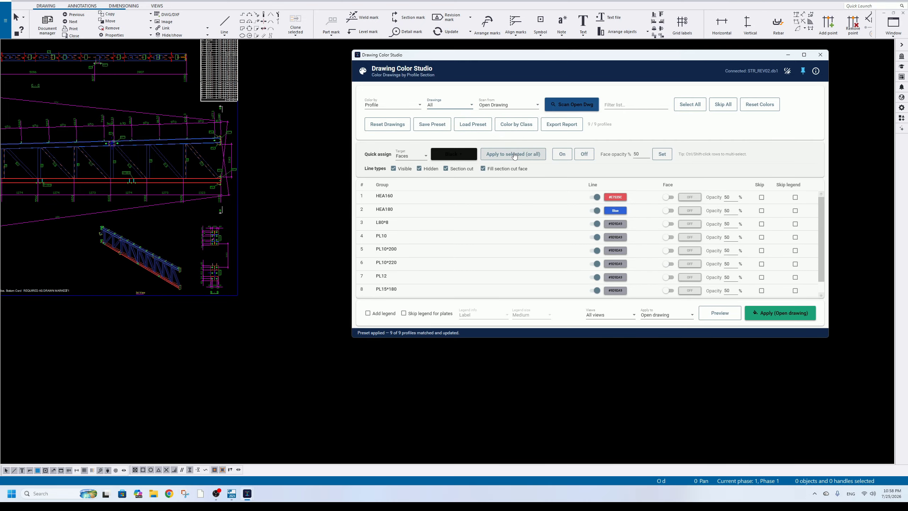
pyautogui.click(449, 105)
pyautogui.click(440, 129)
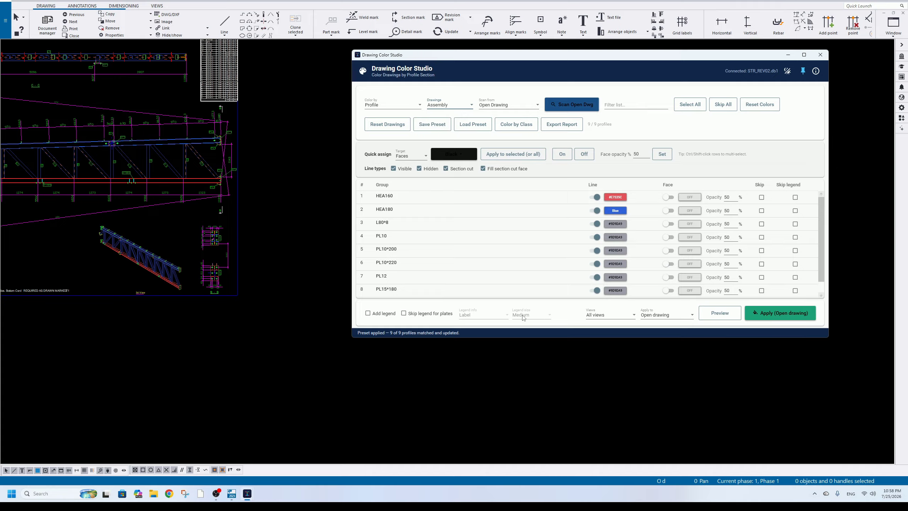
# Check the available view scopes and apply targets, keeping All views and Open drawing.
pyautogui.click(609, 314)
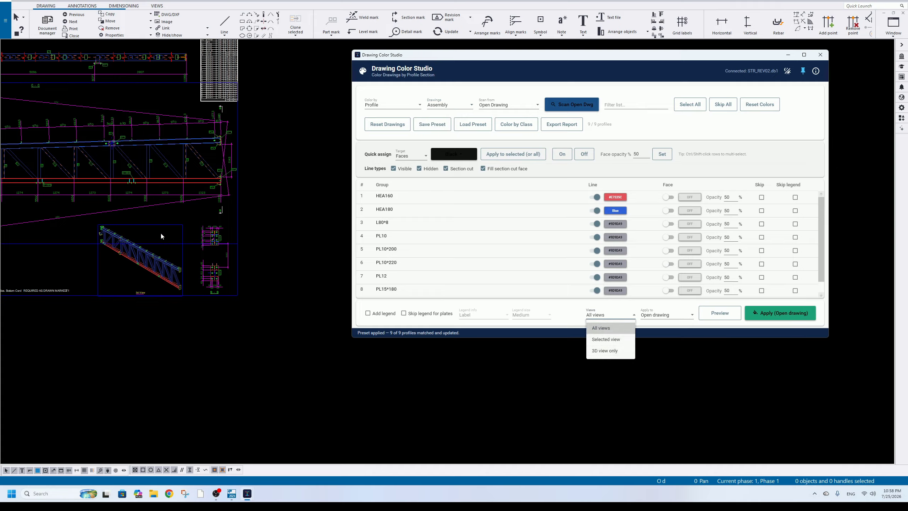
pyautogui.click(673, 316)
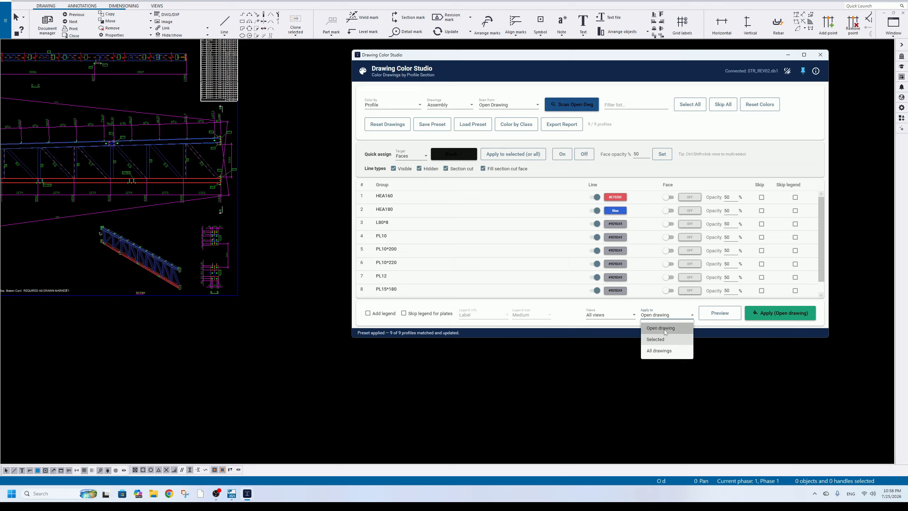
pyautogui.click(664, 329)
# Close the assembly drawing and return to the model.
pyautogui.click(5, 20)
pyautogui.click(45, 52)
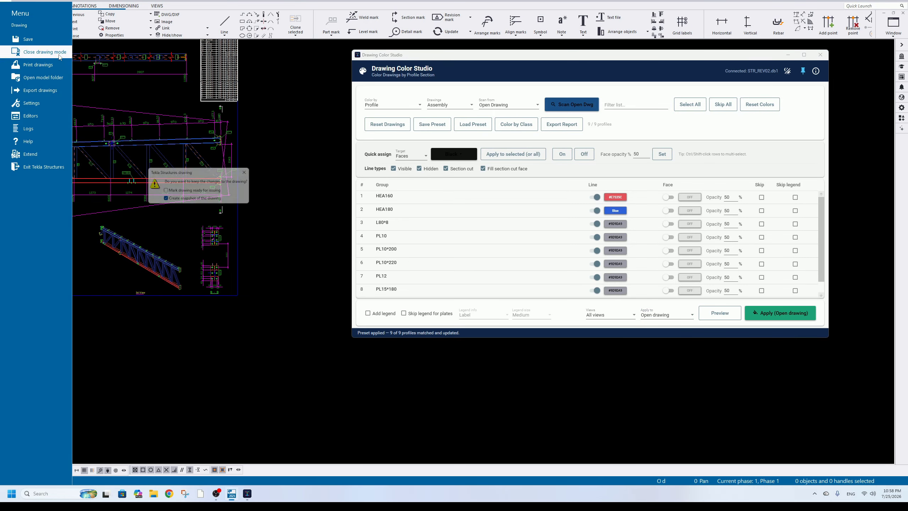
pyautogui.click(178, 203)
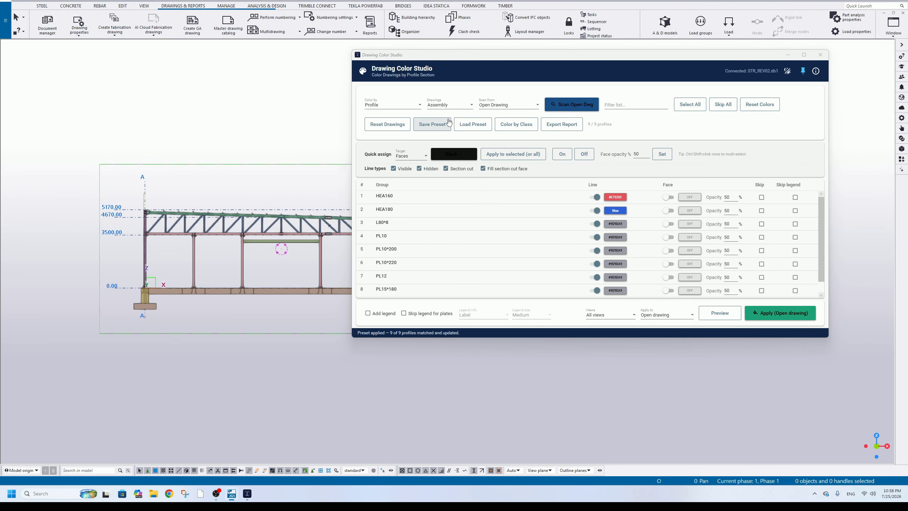
# Scan the Whole Model for profiles with the drawing type set to All.
pyautogui.click(509, 106)
pyautogui.click(512, 116)
pyautogui.click(454, 106)
pyautogui.click(448, 117)
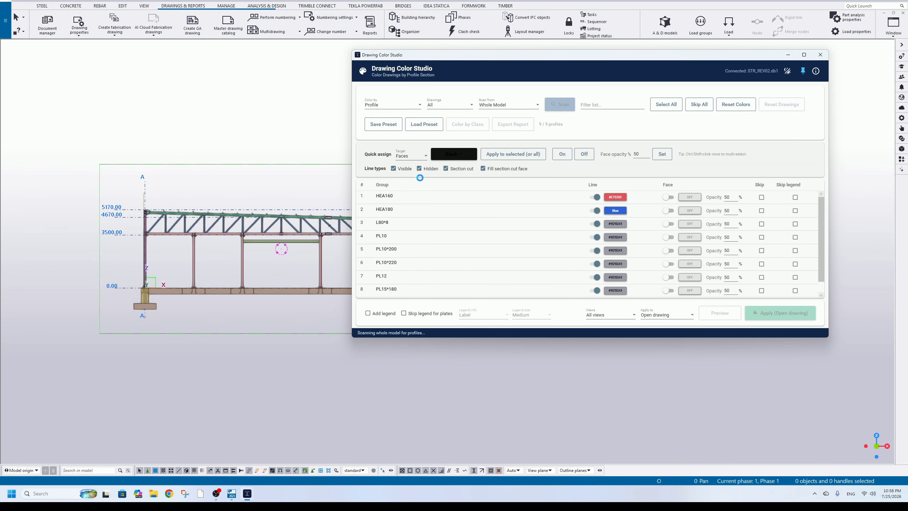
# Load the Colorby Profile_00.dcs preset onto the profile groups scanned from the whole model.
pyautogui.click(426, 125)
pyautogui.doubleClick(439, 158)
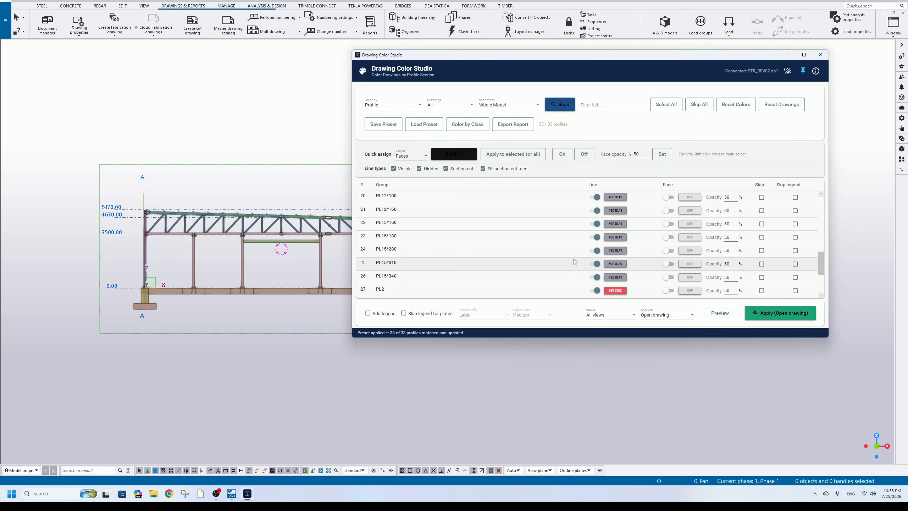
# Set the apply target to All drawings and the drawing type to Assembly.
pyautogui.click(667, 315)
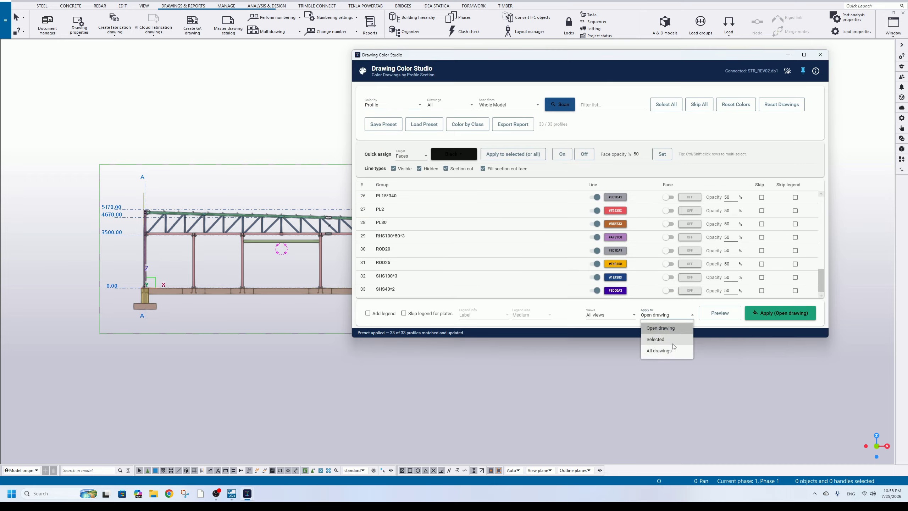
pyautogui.click(672, 353)
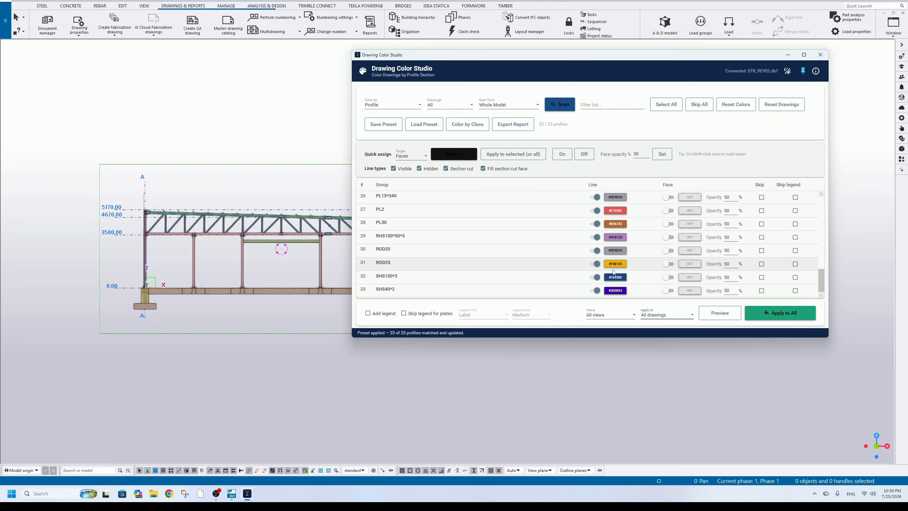
pyautogui.click(449, 104)
pyautogui.click(457, 129)
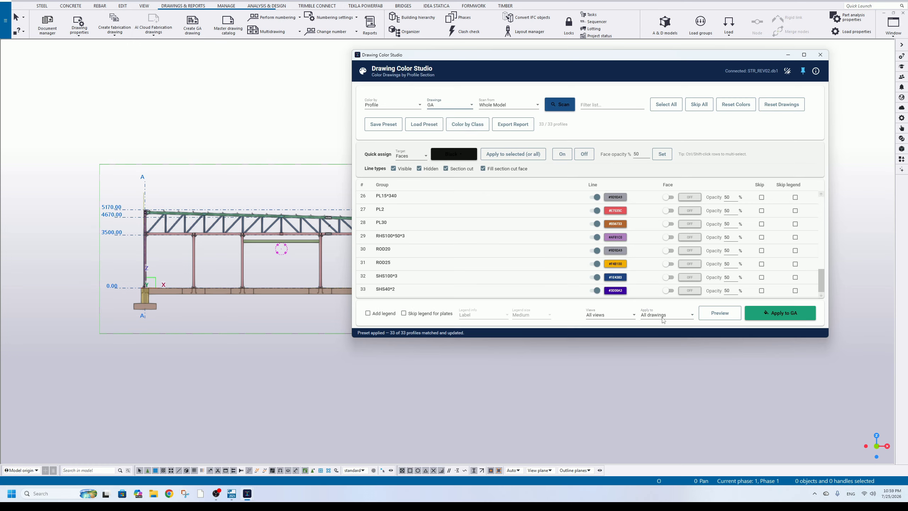
pyautogui.click(434, 103)
pyautogui.click(447, 129)
# Apply the preset line colors to All views of all assembly drawings.
pyautogui.click(622, 319)
pyautogui.click(610, 353)
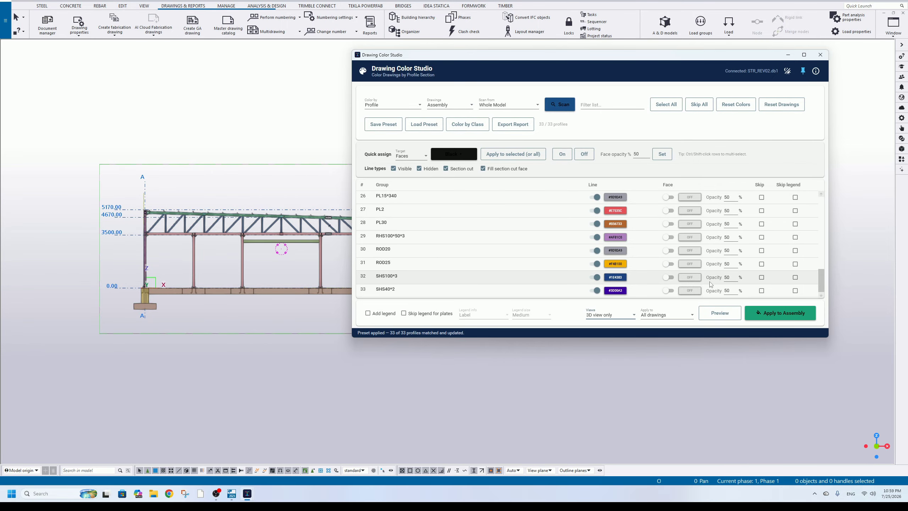
pyautogui.click(447, 106)
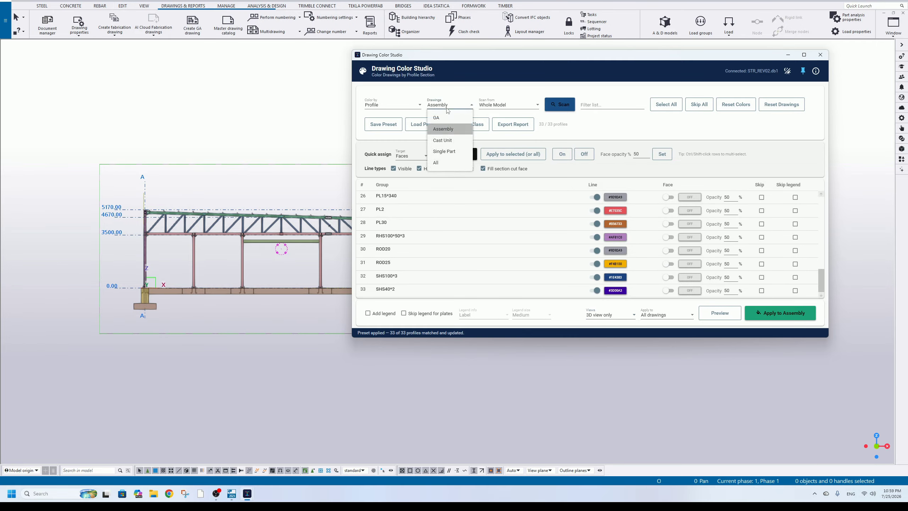
pyautogui.click(443, 129)
pyautogui.click(610, 314)
pyautogui.click(604, 326)
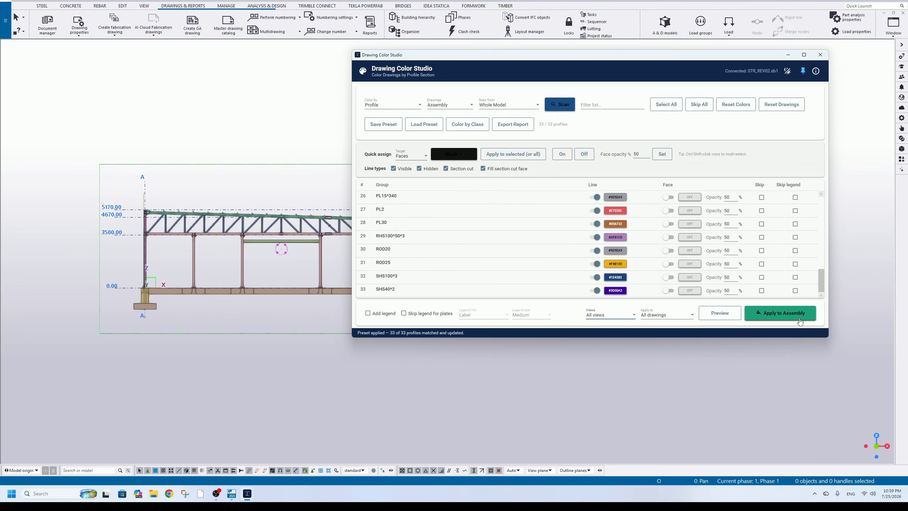
pyautogui.click(720, 313)
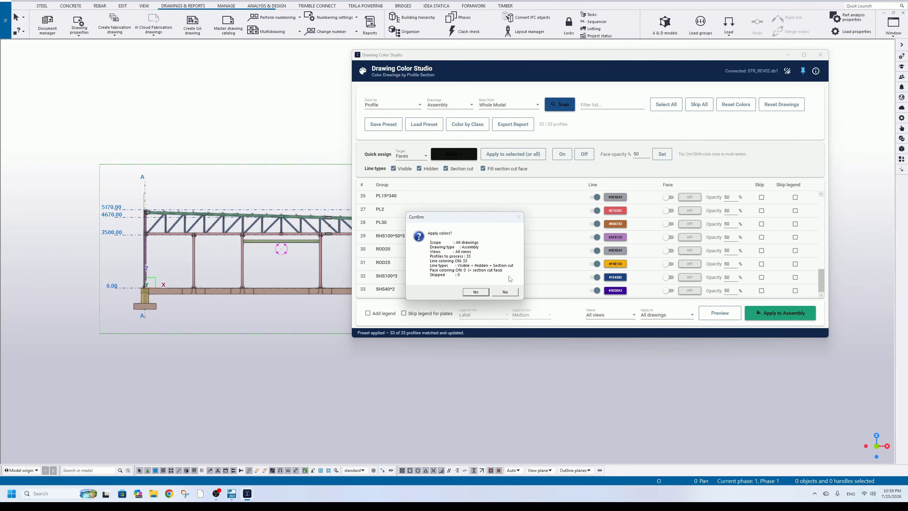
pyautogui.click(479, 292)
# Open the beam assembly drawing and examine the profile line colors across its views.
pyautogui.click(47, 23)
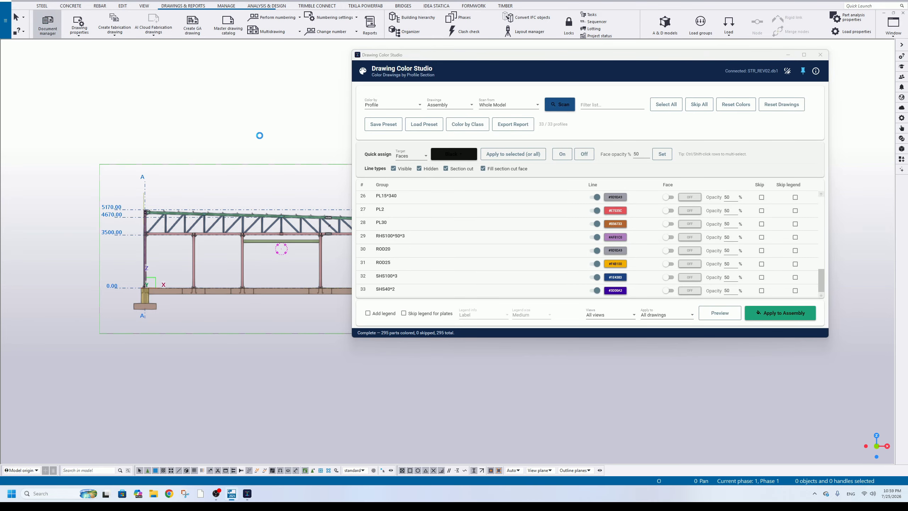
pyautogui.doubleClick(260, 147)
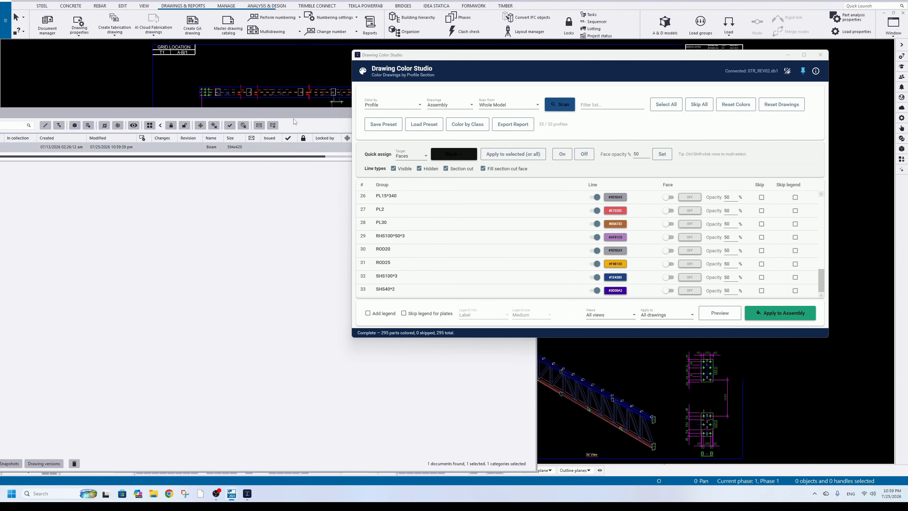
pyautogui.moveTo(296, 115); pyautogui.dragTo(69, 137)
pyautogui.click(306, 136)
pyautogui.scroll(6, 275, 232)
pyautogui.scroll(-6, 258, 265)
pyautogui.scroll(4, 261, 243)
pyautogui.scroll(-5, 251, 195)
pyautogui.scroll(-2, 188, 217)
# Close the assembly drawing and the document list to return to the model.
pyautogui.click(6, 20)
pyautogui.click(43, 52)
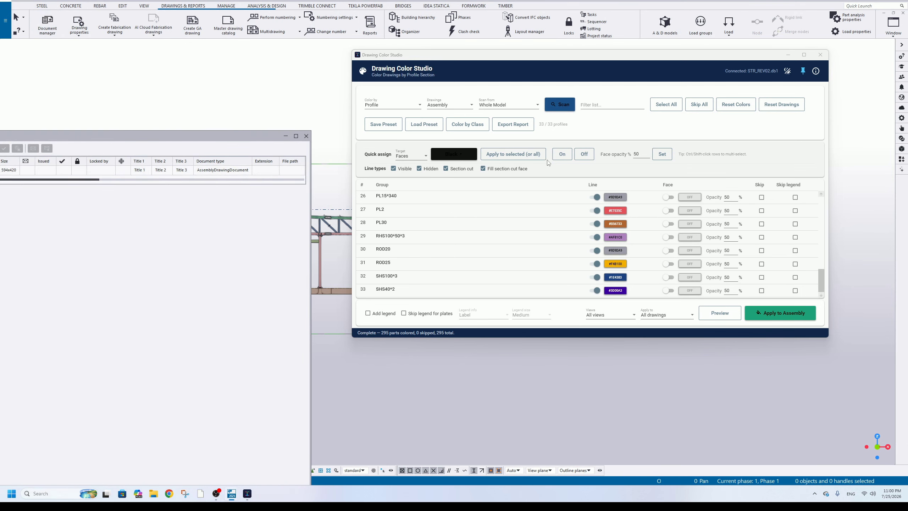
pyautogui.moveTo(244, 136); pyautogui.dragTo(219, 145)
pyautogui.click(261, 144)
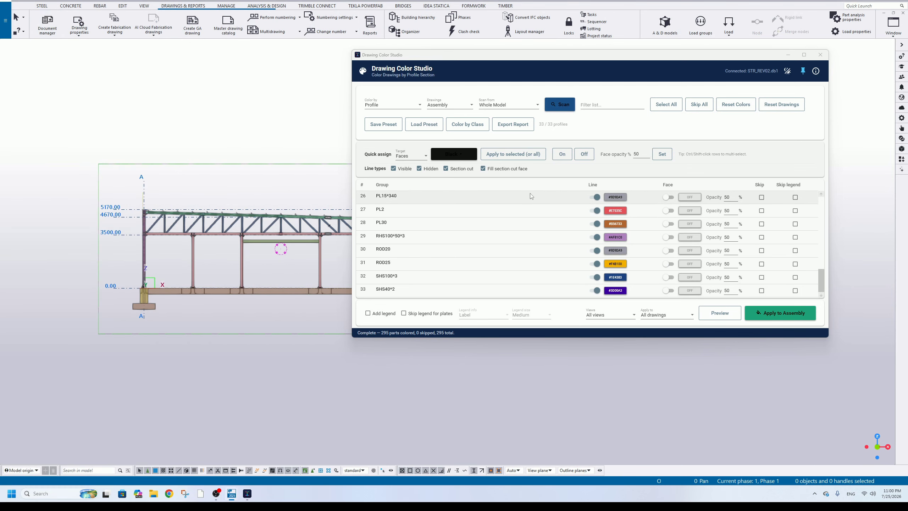
# Turn on face coloring for all profile groups and assign Black to all of their lines.
pyautogui.click(405, 157)
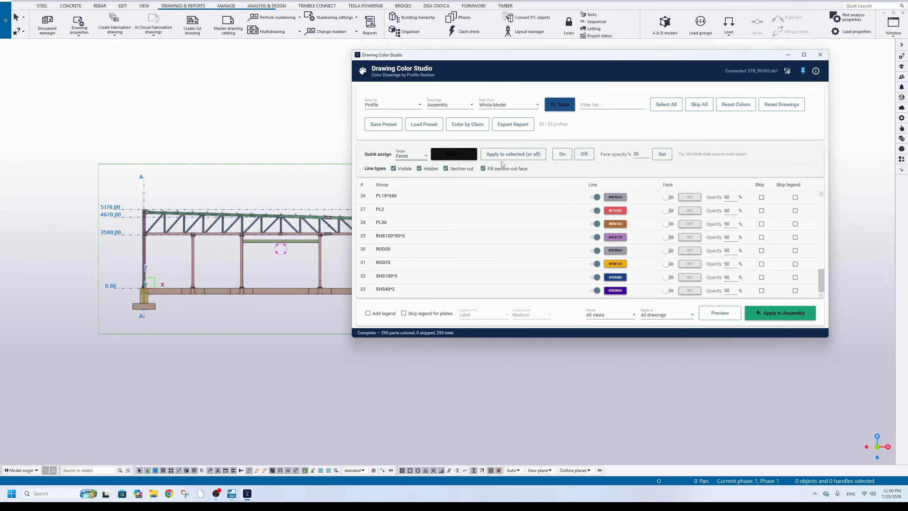
pyautogui.click(562, 157)
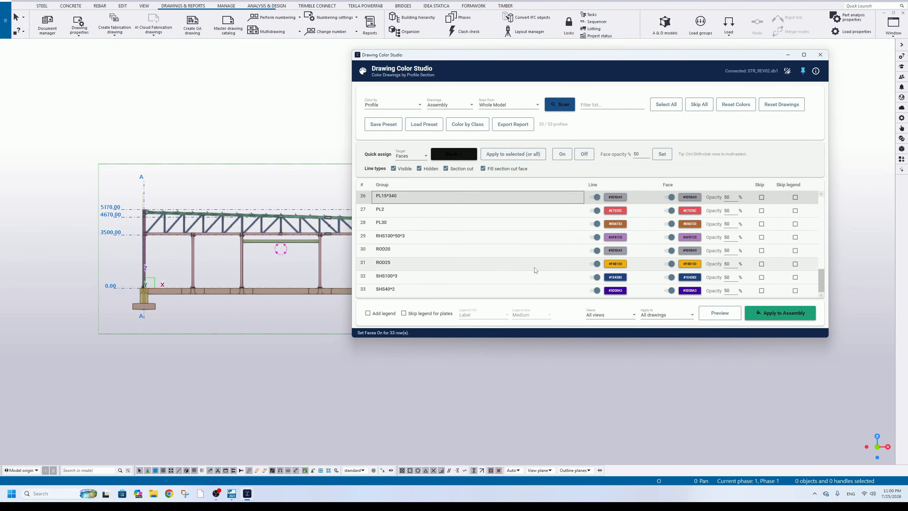
pyautogui.click(425, 156)
pyautogui.click(404, 167)
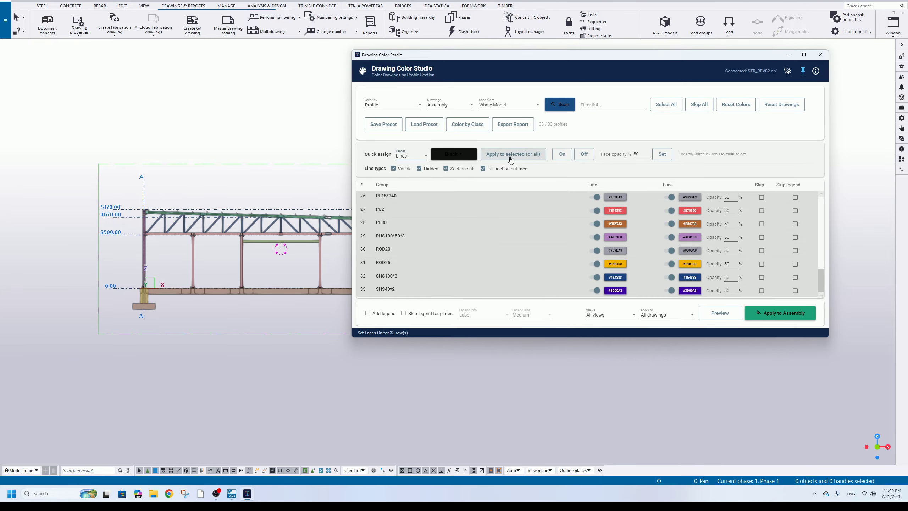
pyautogui.click(512, 154)
pyautogui.scroll(10, 697, 217)
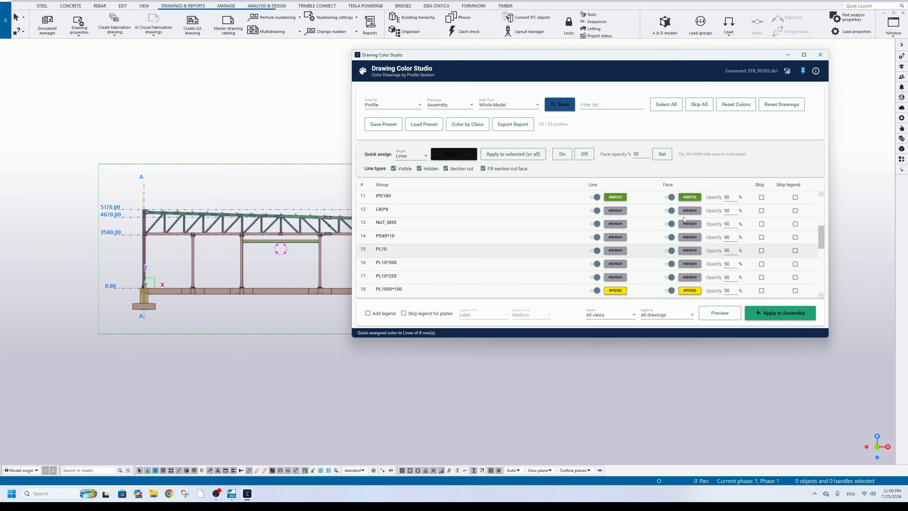
pyautogui.scroll(-10, 684, 219)
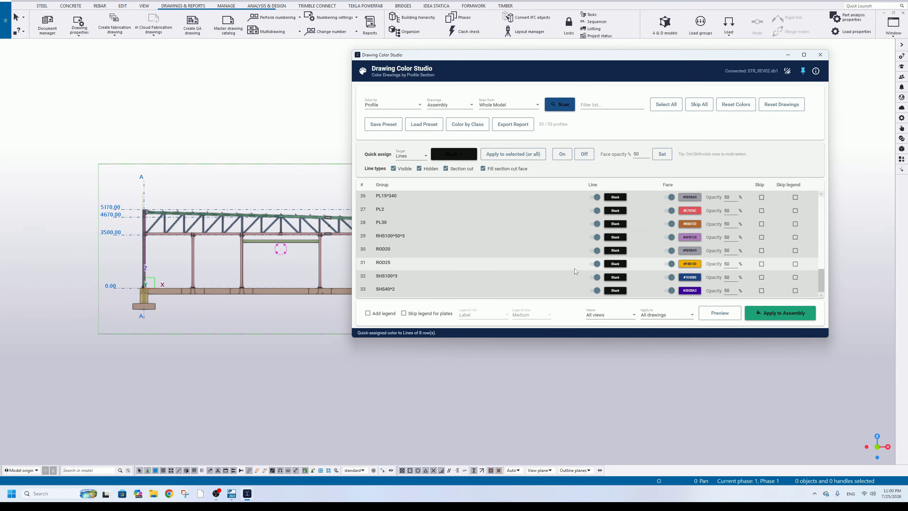
pyautogui.scroll(10, 574, 268)
pyautogui.scroll(-10, 427, 202)
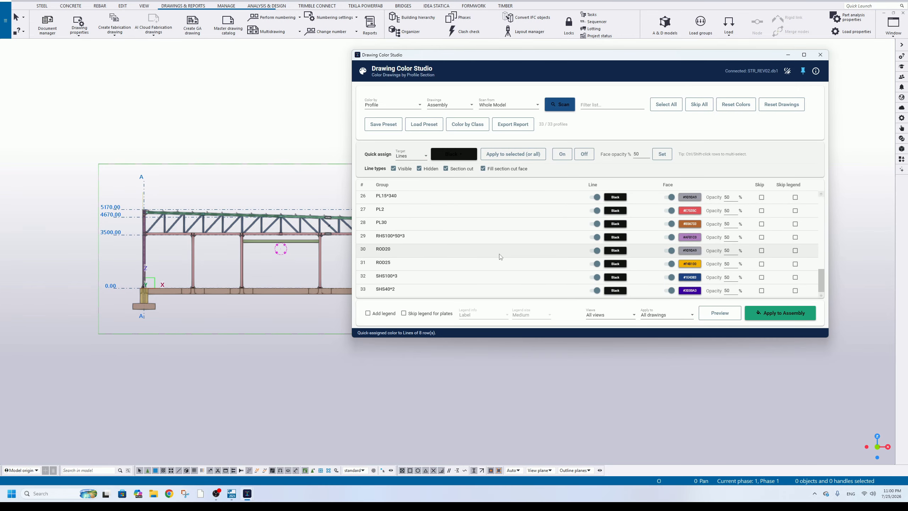
pyautogui.click(513, 154)
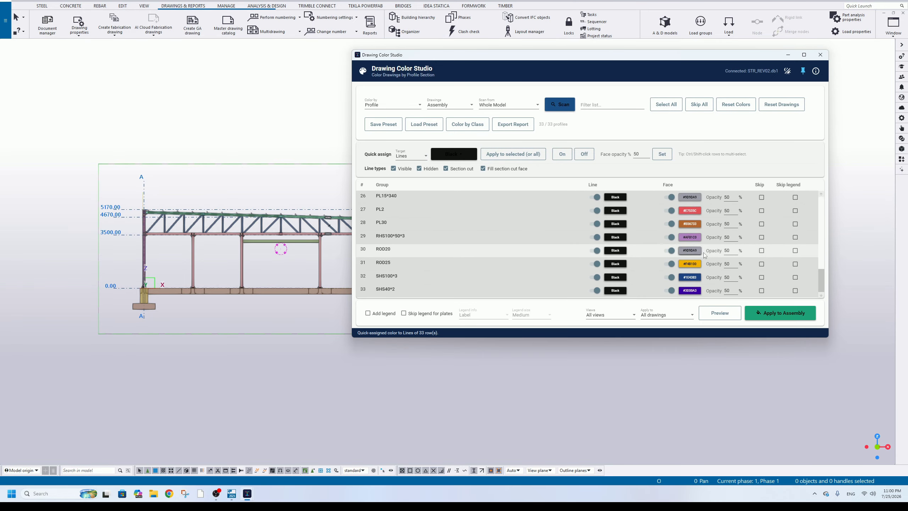
# Apply the black lines and colored faces to 3D view only in all assembly drawings.
pyautogui.click(610, 314)
pyautogui.click(606, 351)
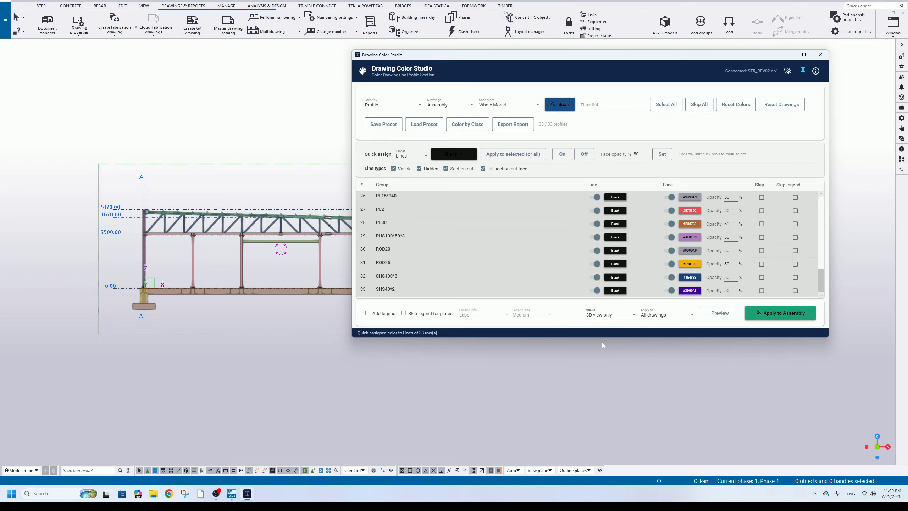
pyautogui.click(763, 319)
pyautogui.click(476, 291)
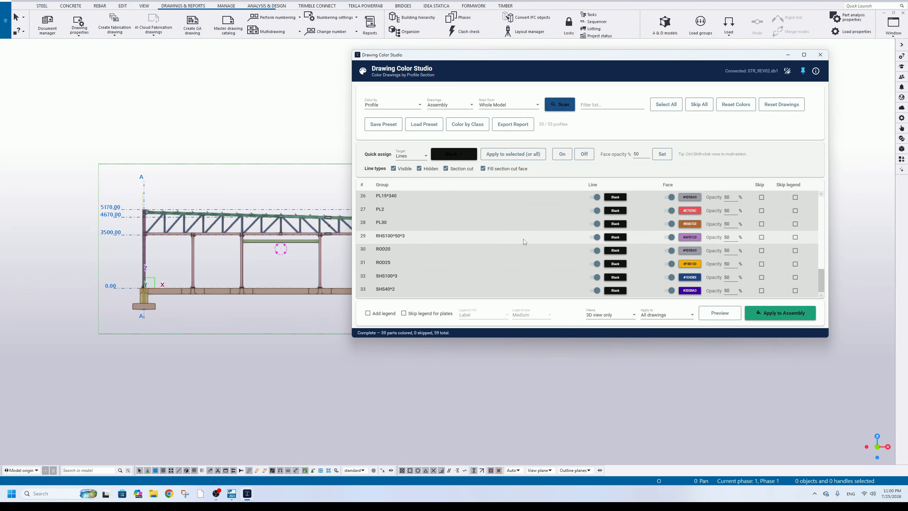
# Open the beam assembly drawing and compare the truss coloring in its 3D view with the other views.
pyautogui.click(47, 26)
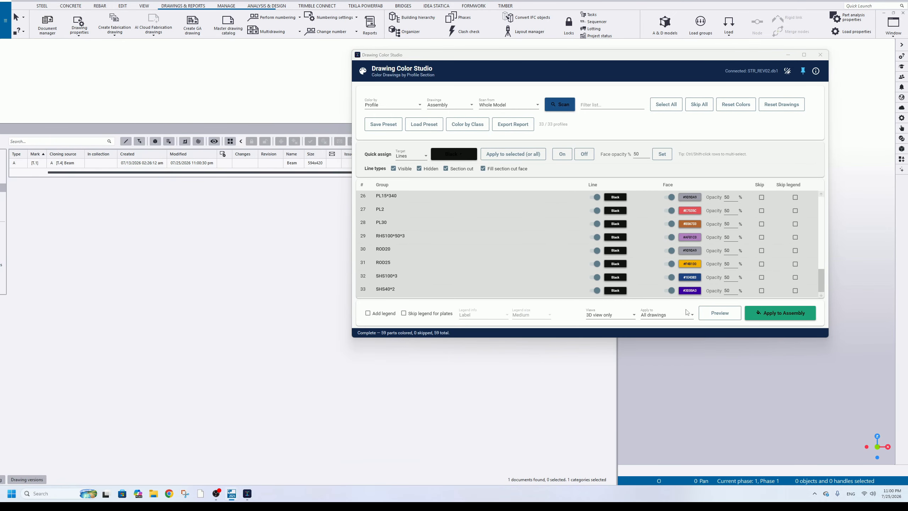
pyautogui.doubleClick(129, 162)
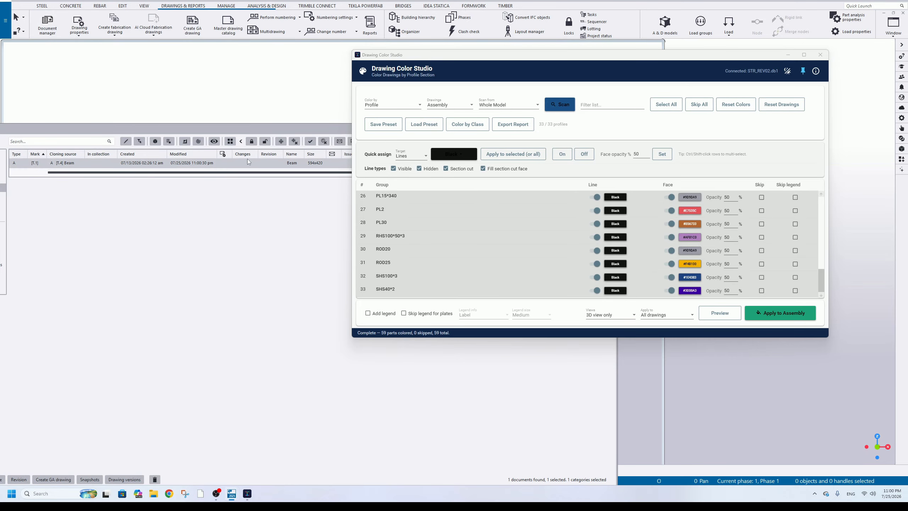
pyautogui.scroll(10, 264, 181)
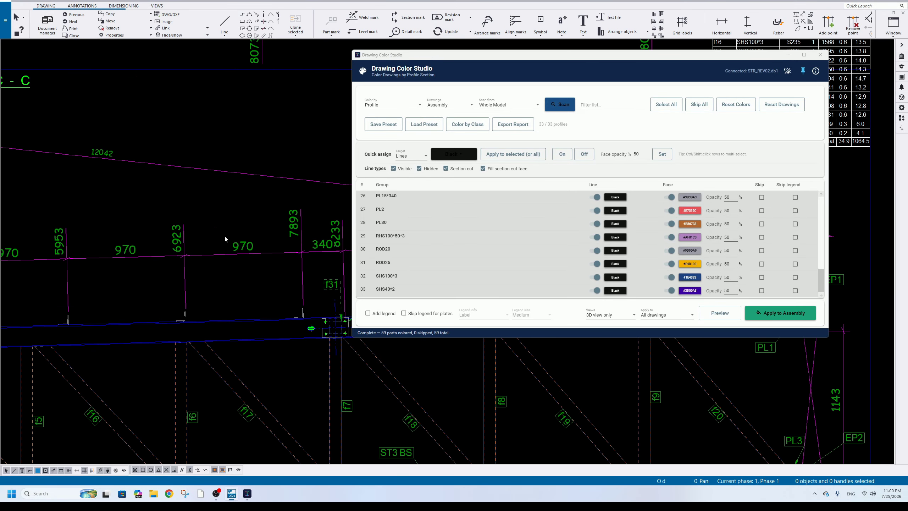
pyautogui.scroll(-5, 208, 206)
pyautogui.scroll(5, 233, 186)
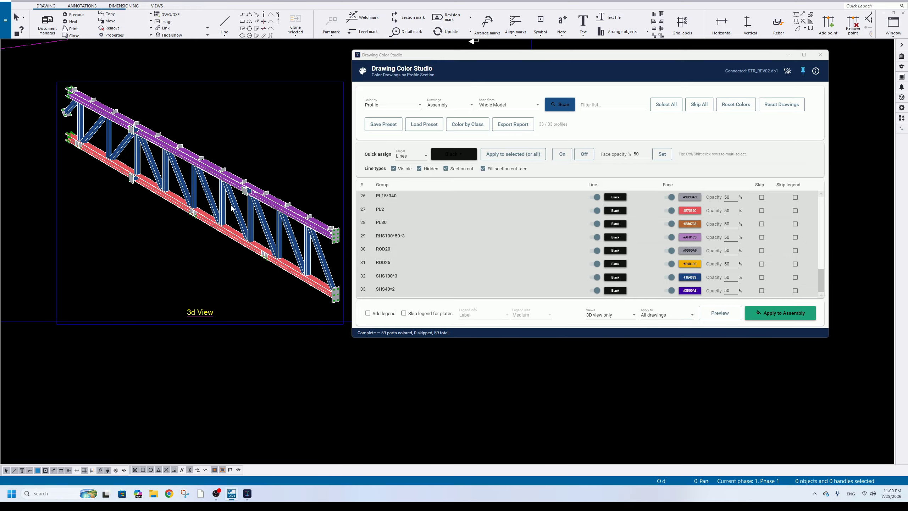
pyautogui.scroll(6, 133, 131)
pyautogui.scroll(-4, 128, 153)
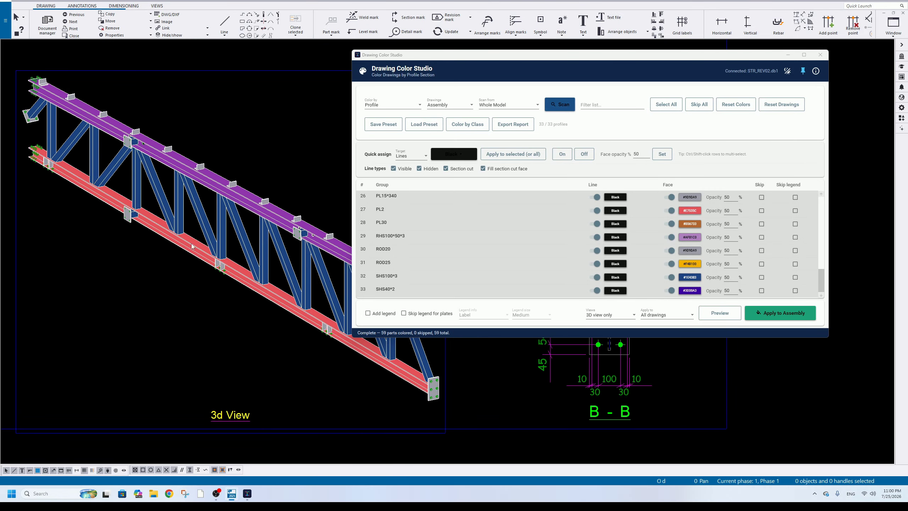
pyautogui.moveTo(246, 321); pyautogui.dragTo(124, 234, button='middle')
pyautogui.scroll(-6, 229, 250)
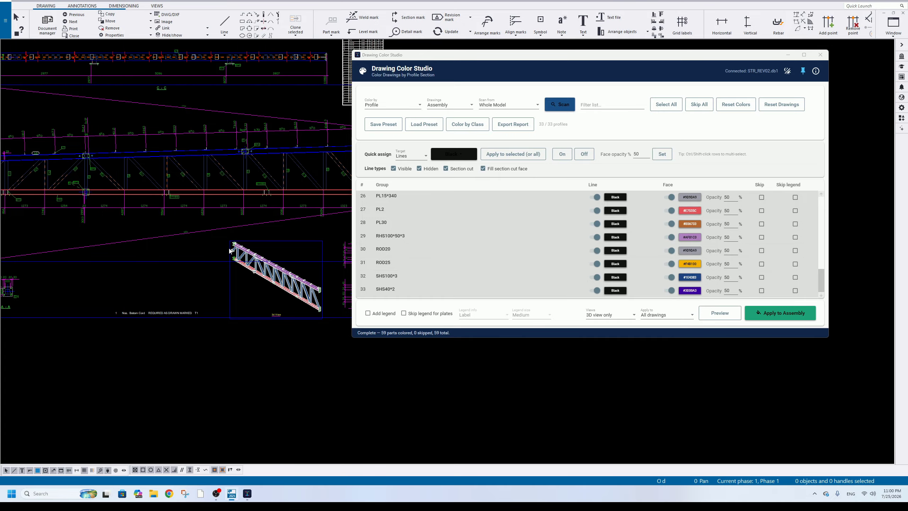
pyautogui.click(608, 316)
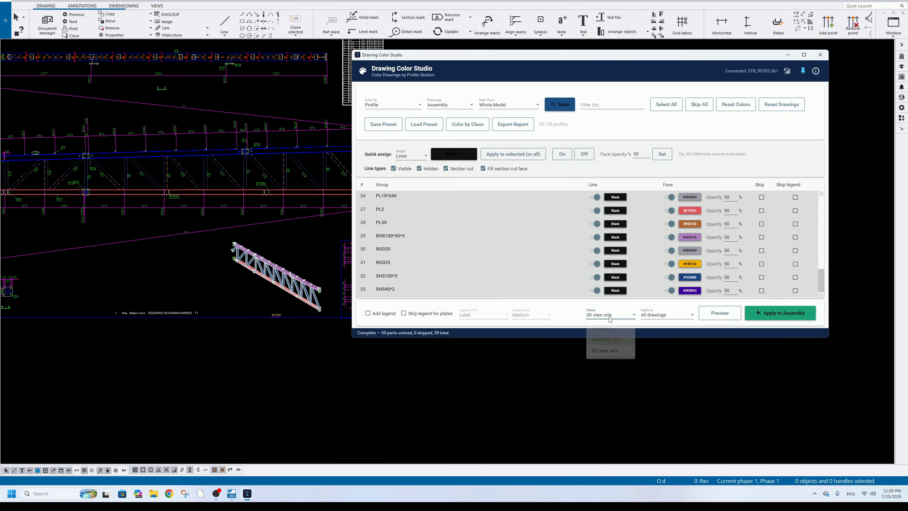
pyautogui.scroll(-3, 247, 222)
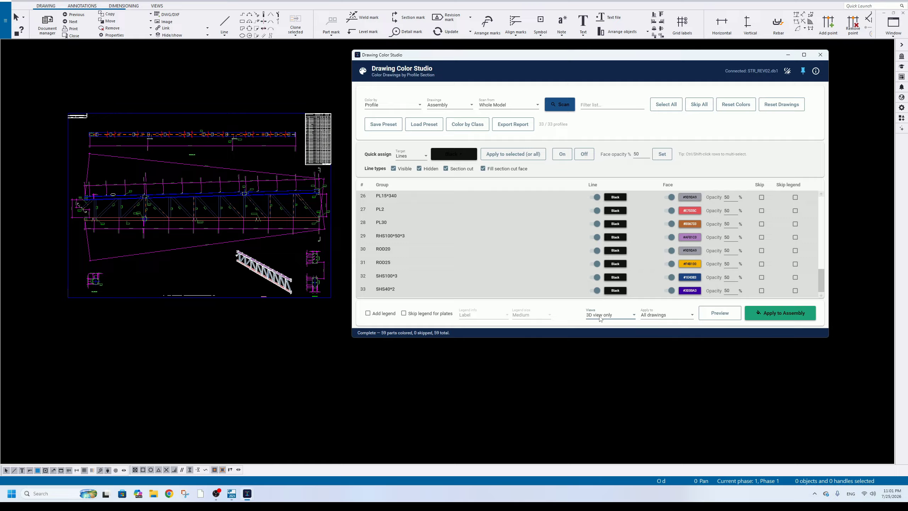
pyautogui.scroll(2, 265, 251)
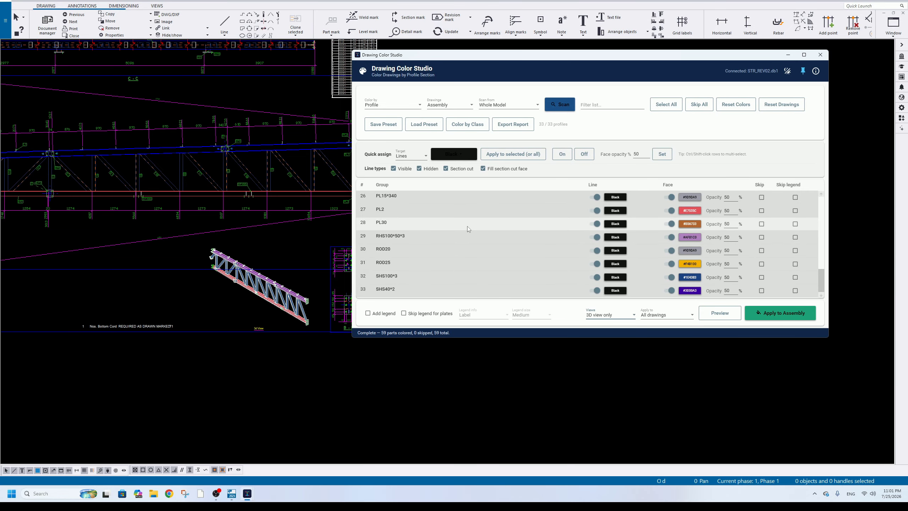
pyautogui.scroll(-3, 286, 256)
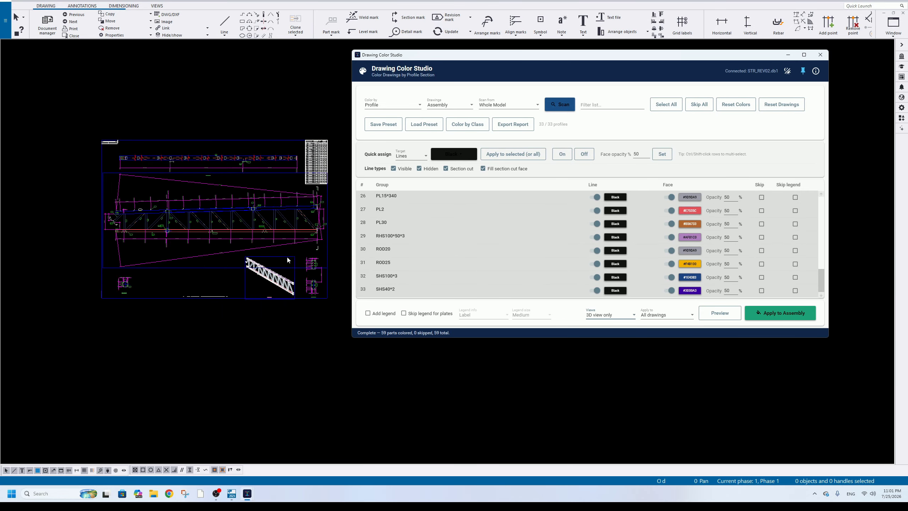
# Examine the colored 3D truss in the drawing's print preview, then close it without printing.
pyautogui.click(83, 29)
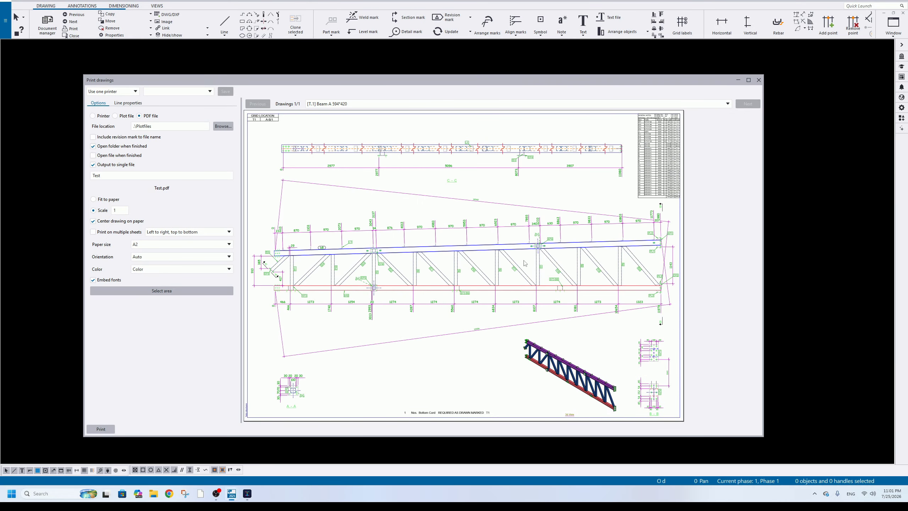
pyautogui.scroll(6, 534, 375)
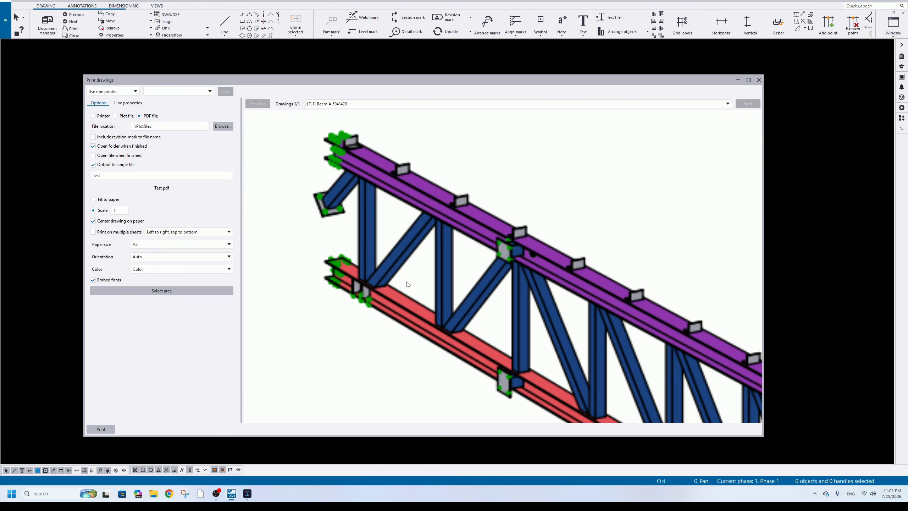
pyautogui.scroll(-6, 408, 285)
pyautogui.click(759, 80)
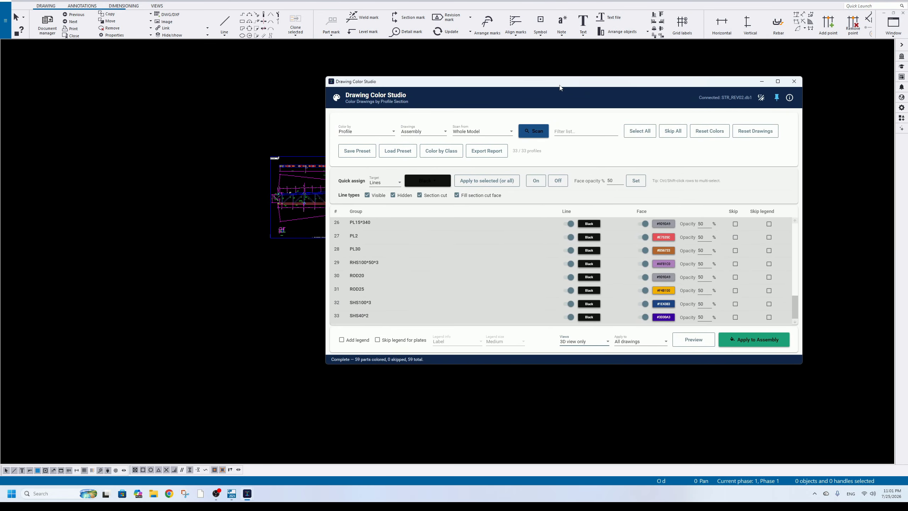
# Open the GA drawing that contains the 3D view and color legend from the document list.
pyautogui.click(47, 26)
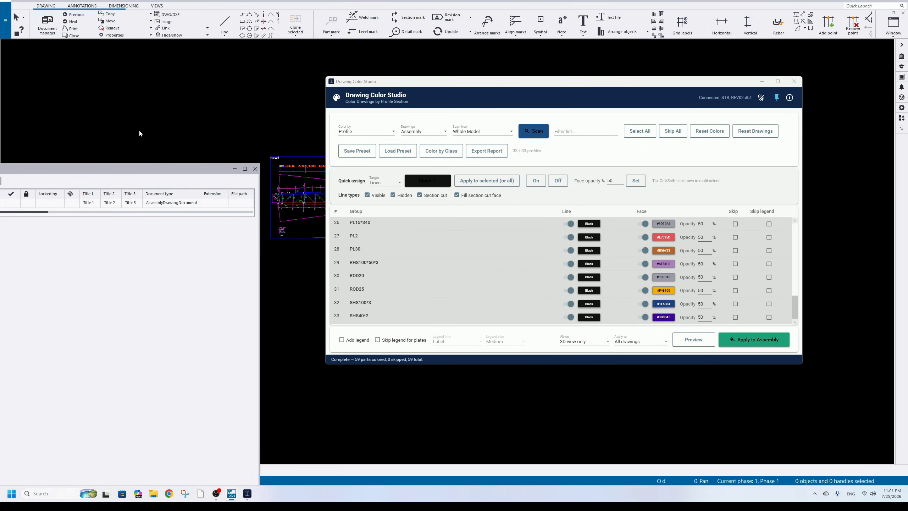
pyautogui.moveTo(143, 58)
pyautogui.mouseDown()
pyautogui.moveTo(407, 86)
pyautogui.moveTo(461, 189)
pyautogui.moveTo(505, 99)
pyautogui.mouseUp()
pyautogui.click(134, 163)
pyautogui.doubleClick(233, 110)
# Set the drawing type to GA and scan the Whole Model for profiles.
pyautogui.click(389, 142)
pyautogui.click(396, 153)
pyautogui.click(472, 142)
pyautogui.click(477, 136)
pyautogui.click(499, 141)
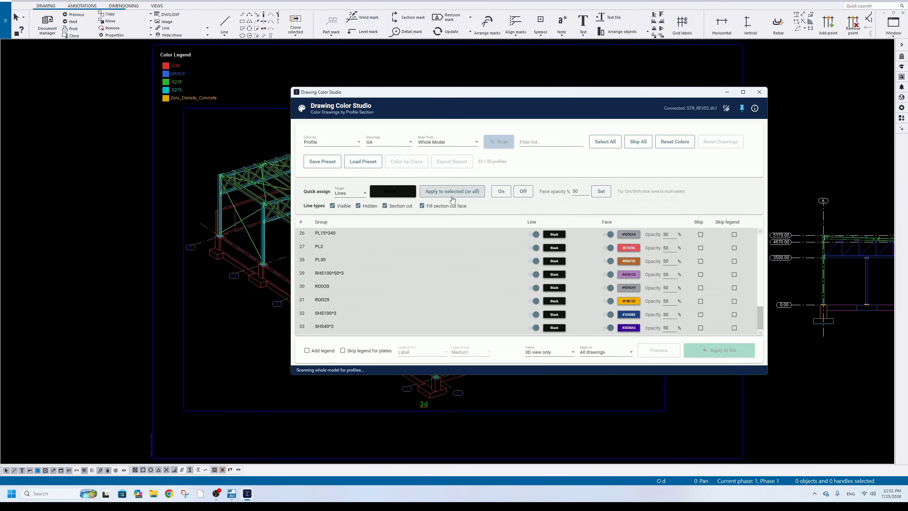
# Load the saved color preset for the scanned profiles and include a color legend.
pyautogui.click(362, 161)
pyautogui.doubleClick(393, 193)
pyautogui.scroll(-5, 476, 254)
pyautogui.click(322, 351)
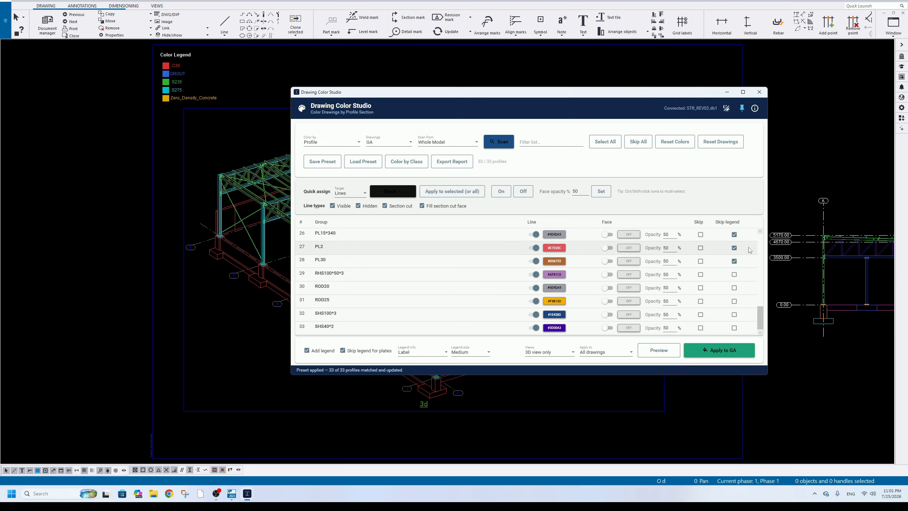
# Exclude the first seven profiles, from 1000*250 through 500*500, from the color legend.
pyautogui.scroll(8, 722, 280)
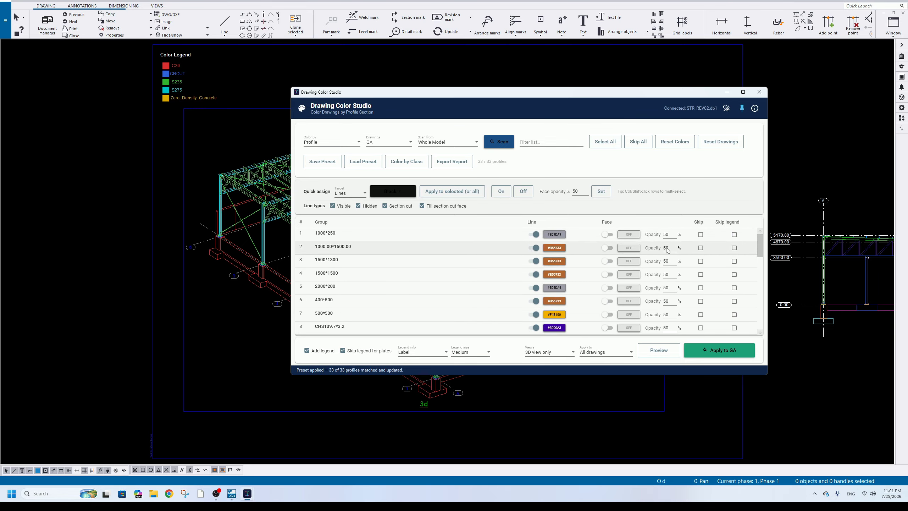
pyautogui.click(735, 235)
pyautogui.click(735, 248)
pyautogui.click(734, 261)
pyautogui.click(735, 274)
pyautogui.click(734, 288)
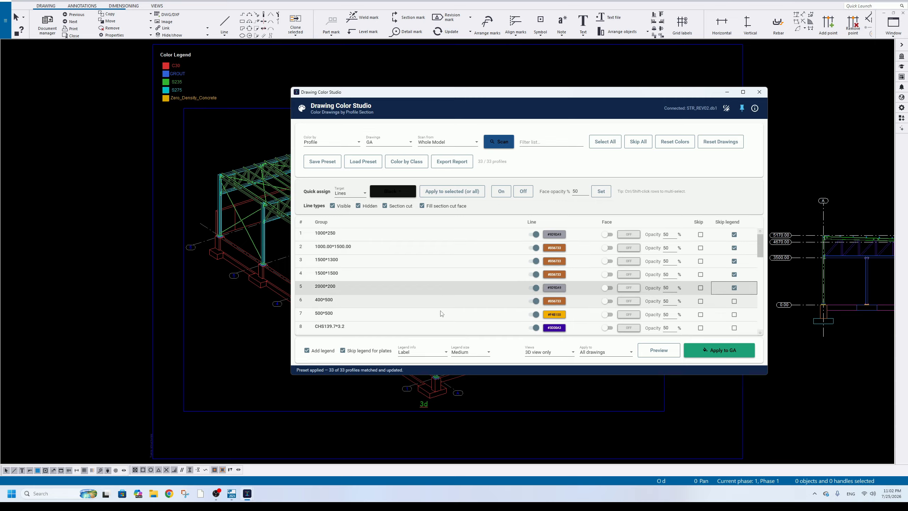
pyautogui.click(735, 301)
pyautogui.click(735, 314)
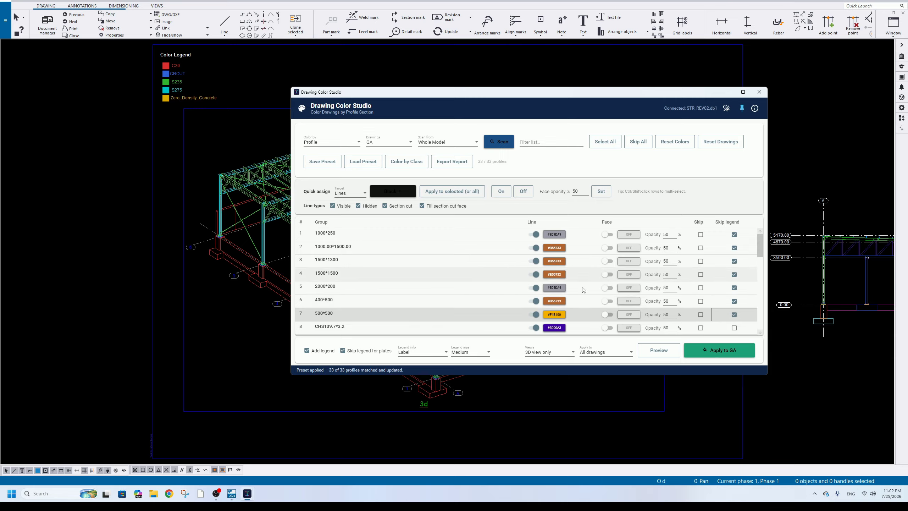
# Set the views to All views and the scope to Open drawing, and apply the profile colors.
pyautogui.scroll(-8, 736, 243)
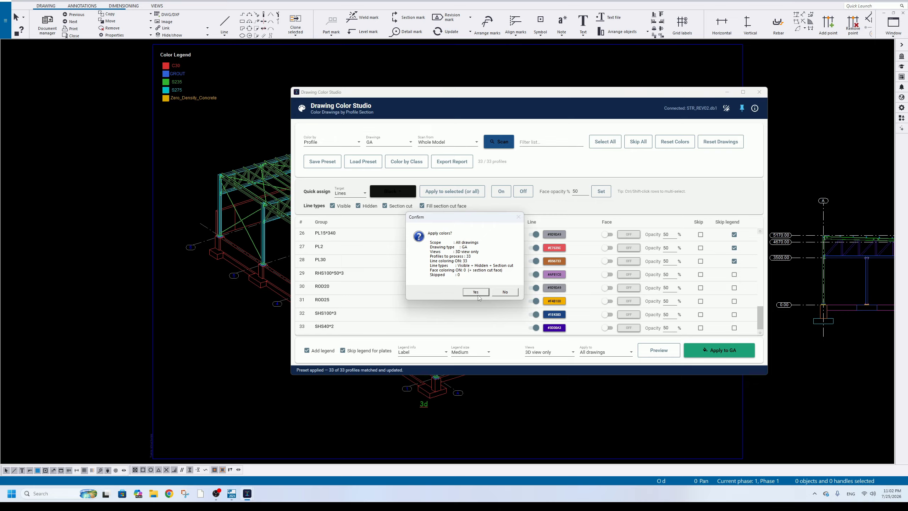
pyautogui.click(503, 293)
pyautogui.click(558, 355)
pyautogui.click(540, 365)
pyautogui.click(604, 352)
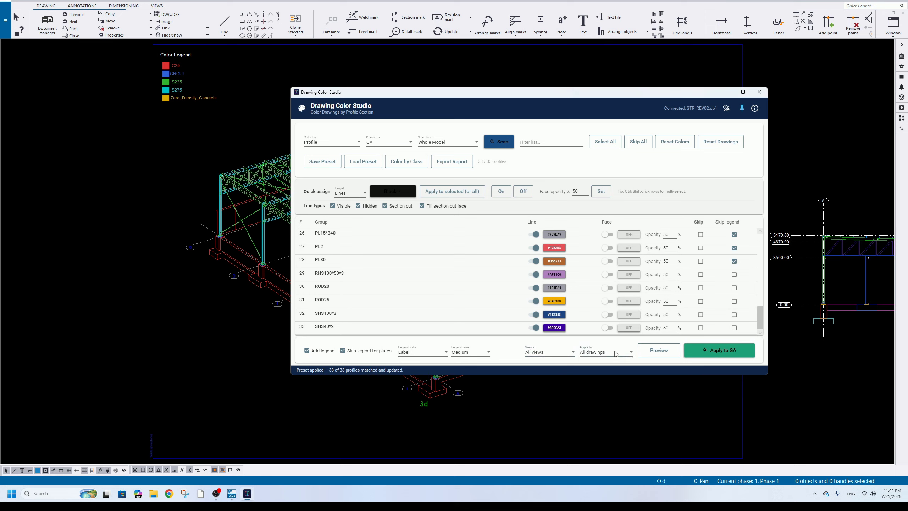
pyautogui.click(600, 377)
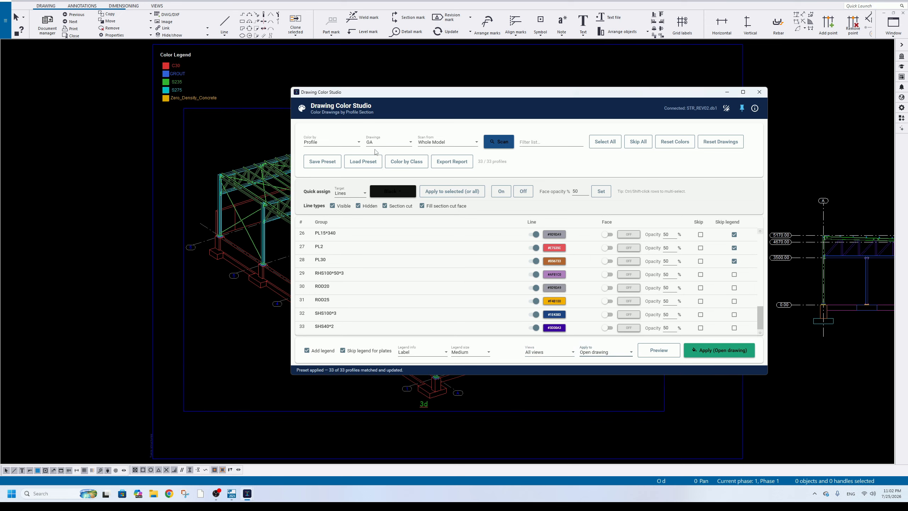
pyautogui.click(711, 351)
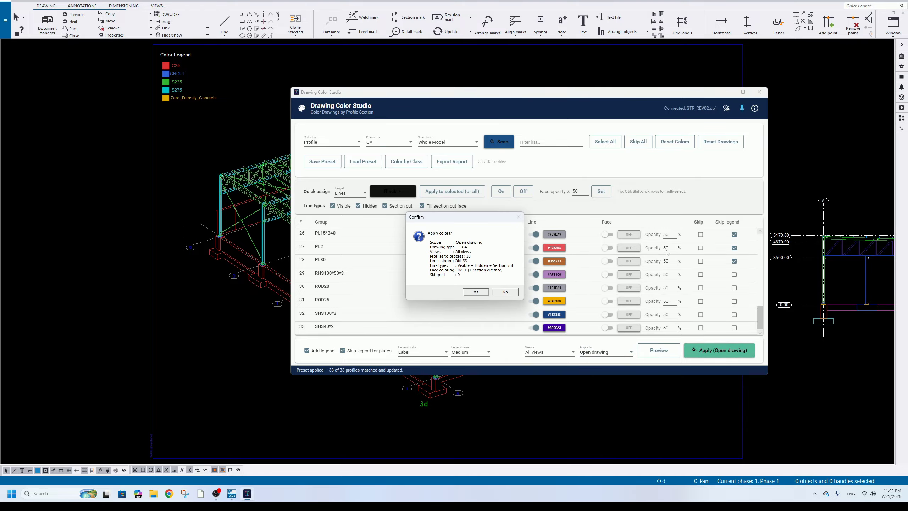
pyautogui.click(474, 291)
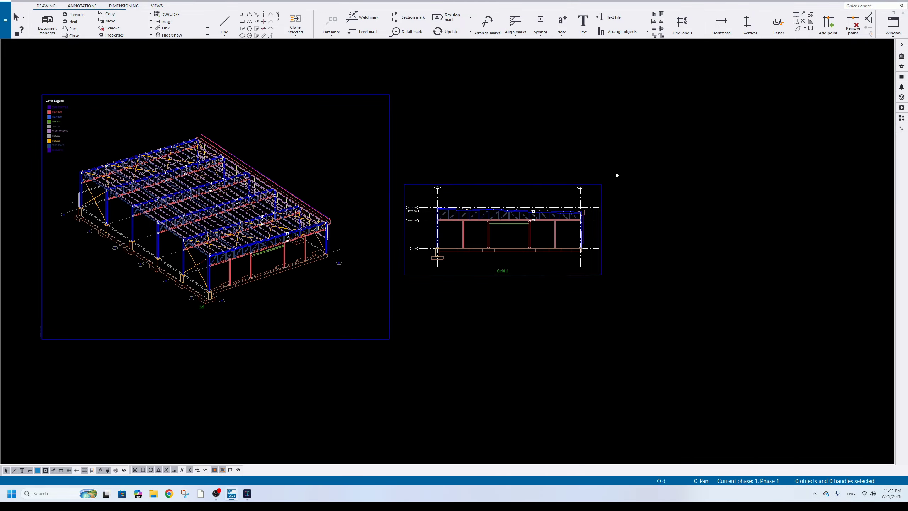
# Examine the profile colors in the drawing's 3D view and compare them with the entries of the color legend.
pyautogui.moveTo(126, 225); pyautogui.dragTo(420, 254, button='middle')
pyautogui.scroll(9, 420, 253)
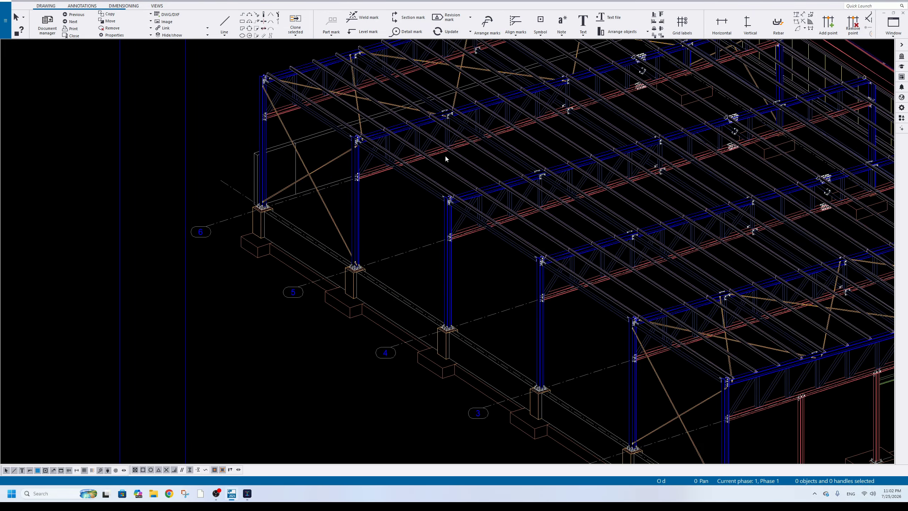
pyautogui.scroll(4, 444, 152)
pyautogui.scroll(-7, 534, 232)
pyautogui.moveTo(373, 211)
pyautogui.mouseDown(button='middle')
pyautogui.moveTo(355, 193)
pyautogui.moveTo(501, 343)
pyautogui.mouseUp(button='middle')
pyautogui.scroll(5, 421, 168)
pyautogui.moveTo(421, 169); pyautogui.dragTo(388, 188, button='middle')
pyautogui.scroll(2, 453, 171)
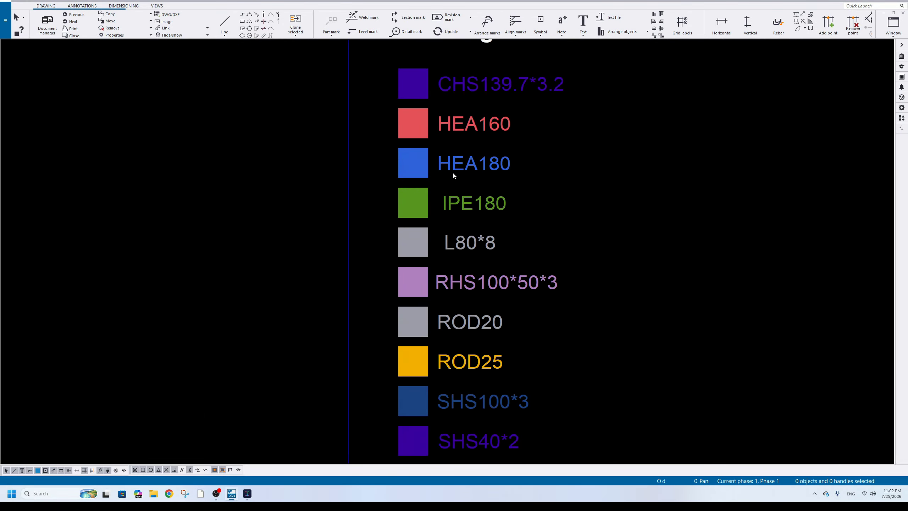
pyautogui.scroll(-5, 452, 171)
pyautogui.moveTo(452, 204)
pyautogui.mouseDown(button='middle')
pyautogui.moveTo(358, 170)
pyautogui.moveTo(345, 134)
pyautogui.mouseUp(button='middle')
pyautogui.scroll(5, 366, 170)
pyautogui.moveTo(367, 170); pyautogui.dragTo(344, 327, button='middle')
pyautogui.scroll(-8, 267, 74)
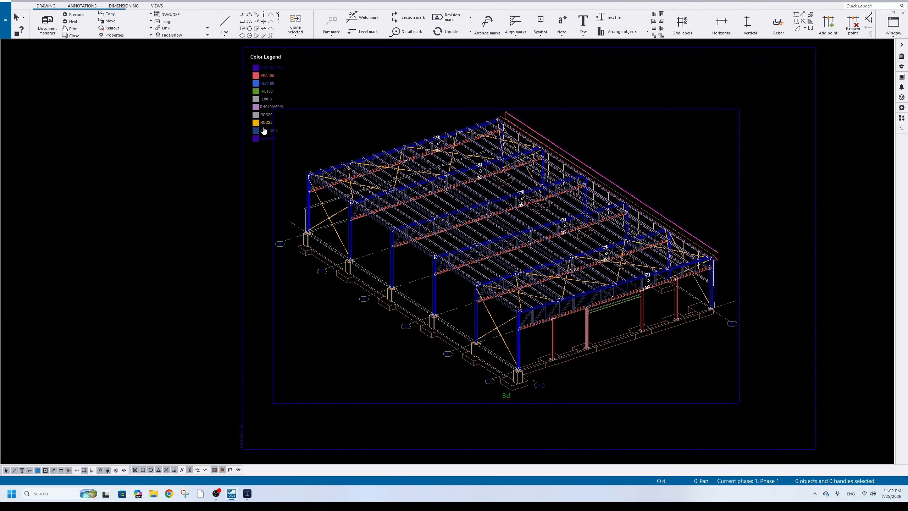
pyautogui.moveTo(264, 132); pyautogui.dragTo(222, 132, button='middle')
pyautogui.scroll(4, 365, 233)
pyautogui.scroll(-3, 371, 215)
# Accept the color preview and apply the colors to the one GA drawing in scope.
pyautogui.click(249, 491)
pyautogui.click(281, 455)
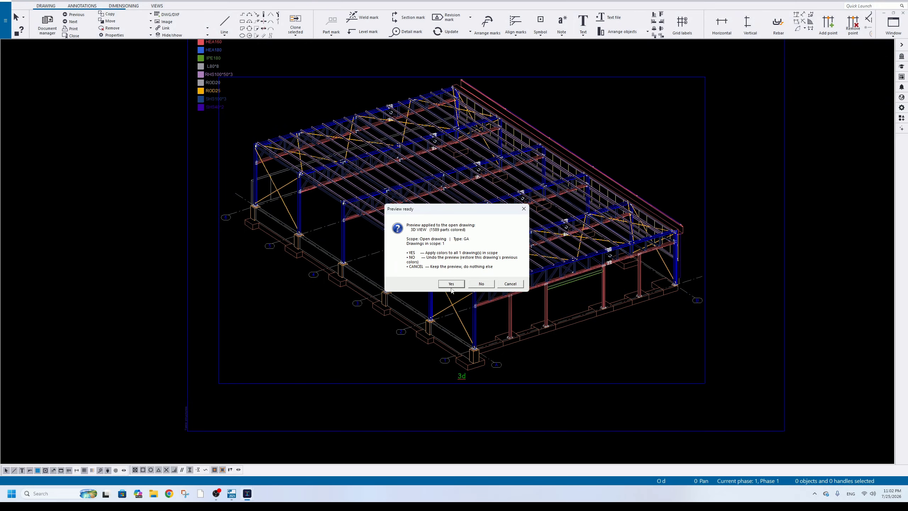
pyautogui.click(451, 284)
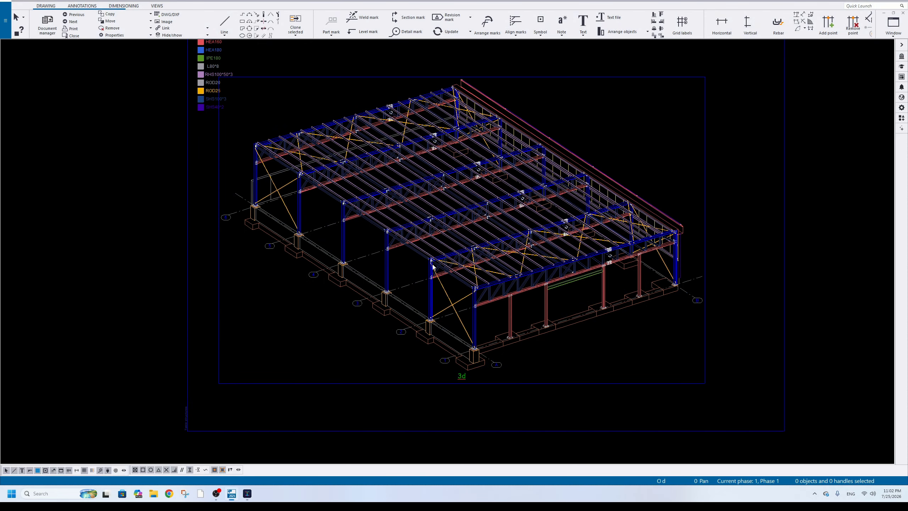
# Print the 3D view drawing to Test.pdf and check its colors and legend in the opened PDF.
pyautogui.click(72, 28)
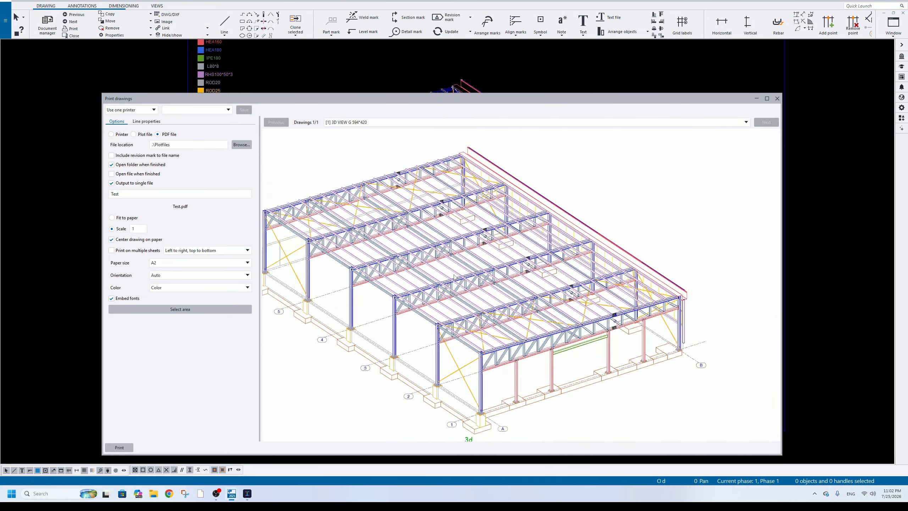
pyautogui.click(119, 447)
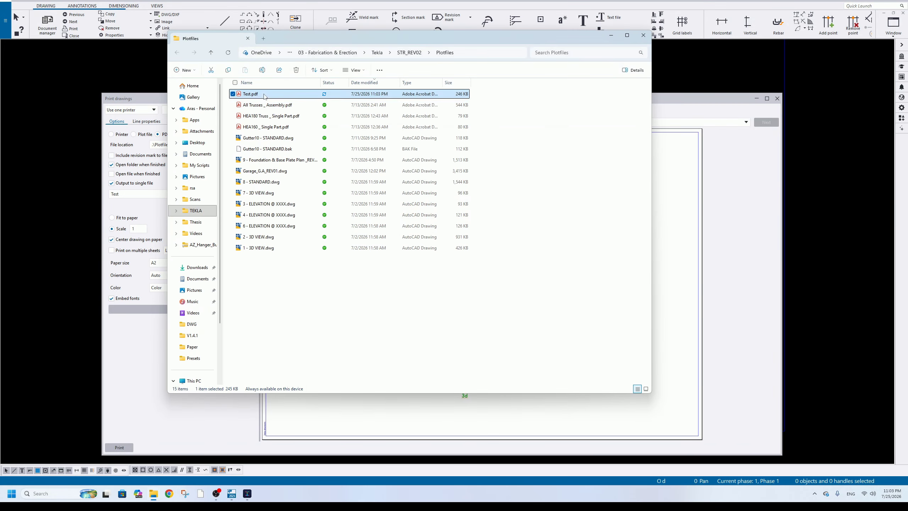
pyautogui.doubleClick(261, 94)
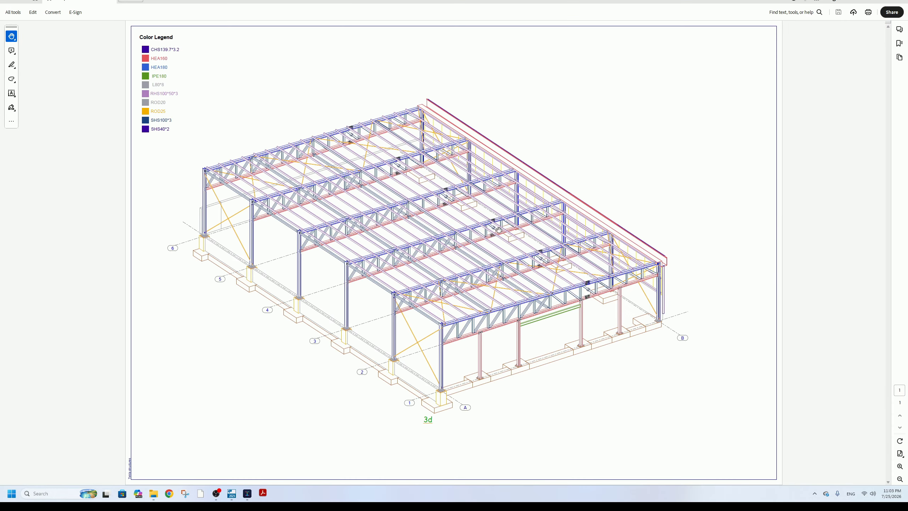
pyautogui.click(899, 1)
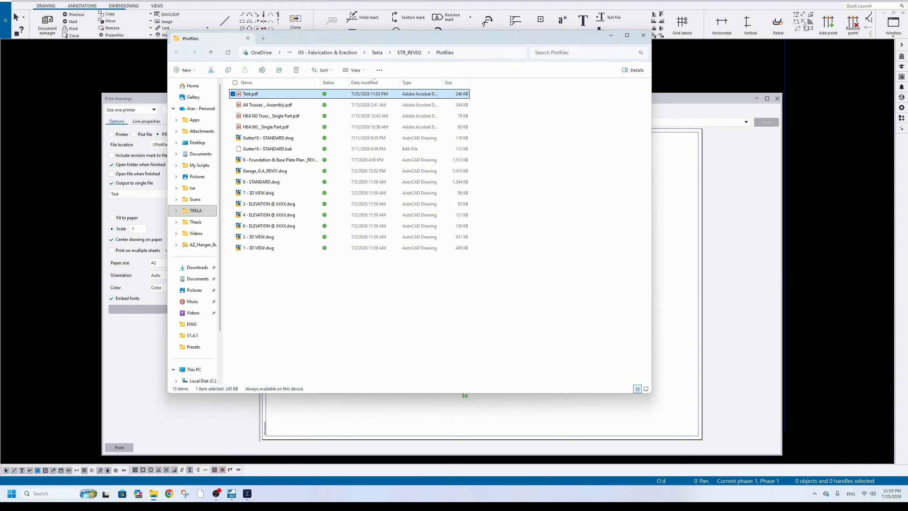
pyautogui.click(644, 35)
pyautogui.click(777, 99)
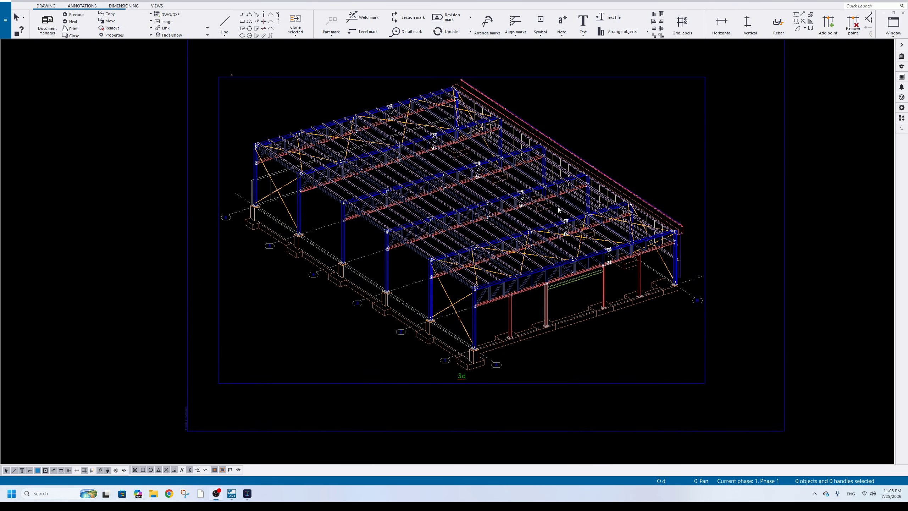
# Bring Drawing Color Studio back to the front and reposition its window over the drawing.
pyautogui.click(247, 494)
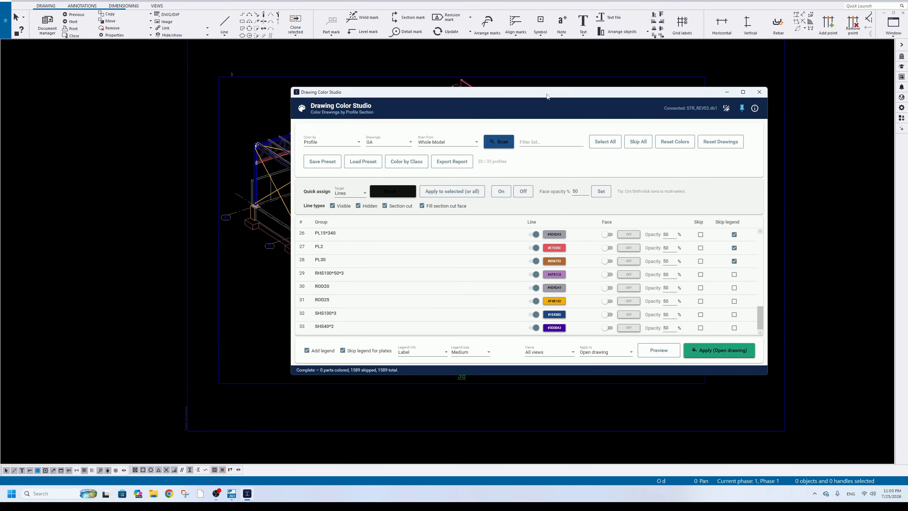
pyautogui.moveTo(547, 96); pyautogui.dragTo(524, 108)
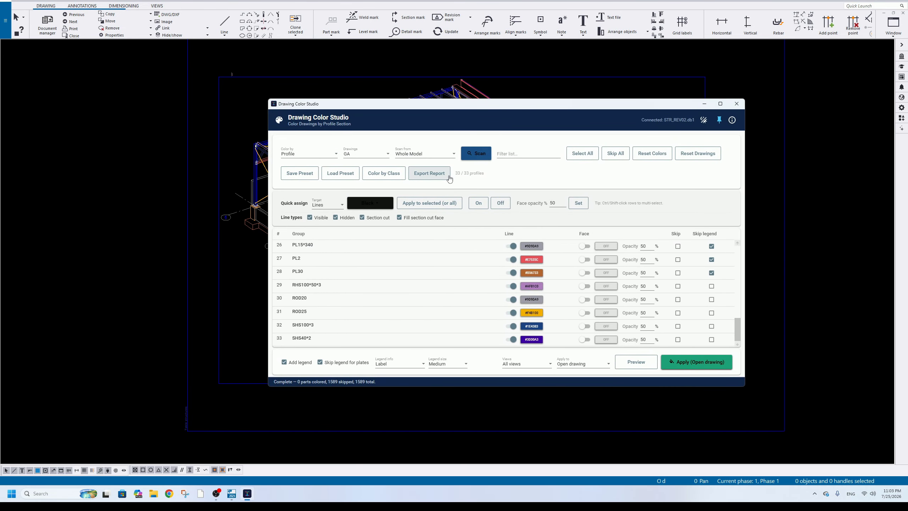
pyautogui.moveTo(219, 189)
pyautogui.mouseDown(button='middle')
pyautogui.moveTo(202, 255)
pyautogui.moveTo(132, 229)
pyautogui.mouseUp(button='middle')
pyautogui.scroll(3, 222, 207)
pyautogui.scroll(-7, 211, 234)
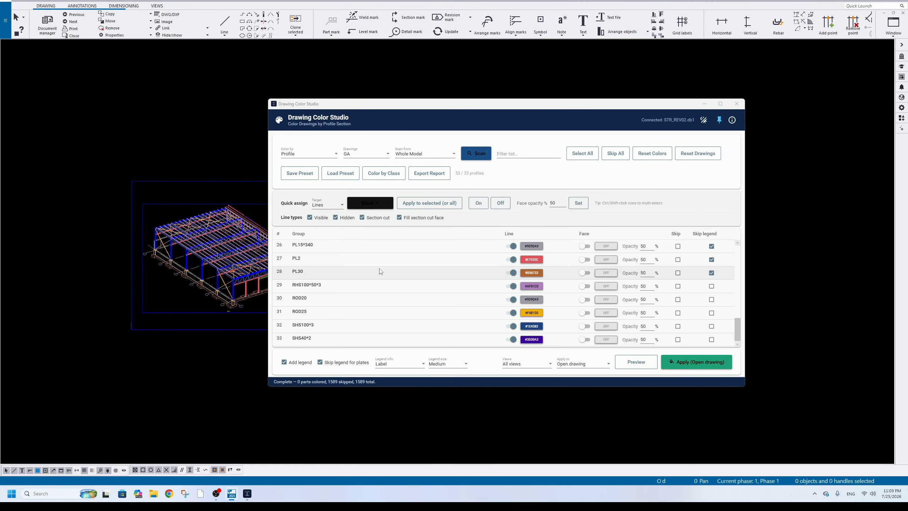
pyautogui.moveTo(444, 108); pyautogui.dragTo(422, 92)
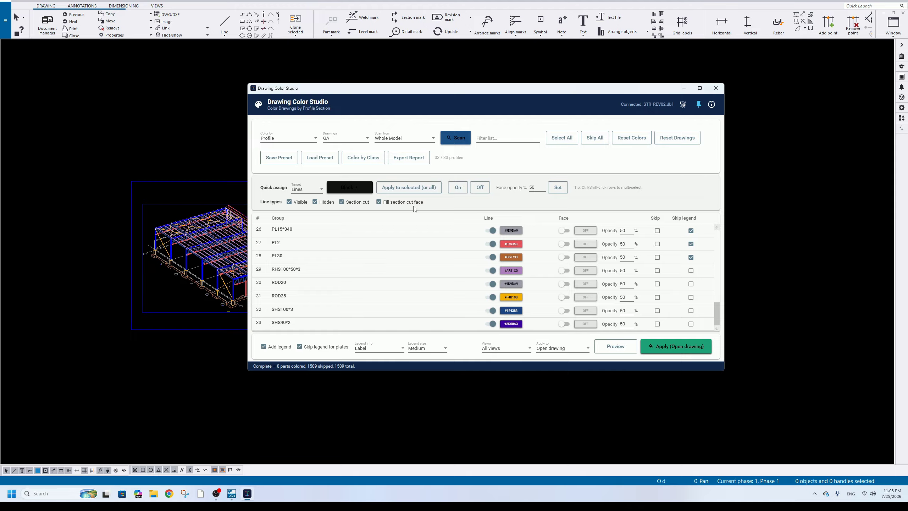
# Export the color report to the Desktop as an HTML report named ColorReport_ByProfile_20260725.html.
pyautogui.click(401, 161)
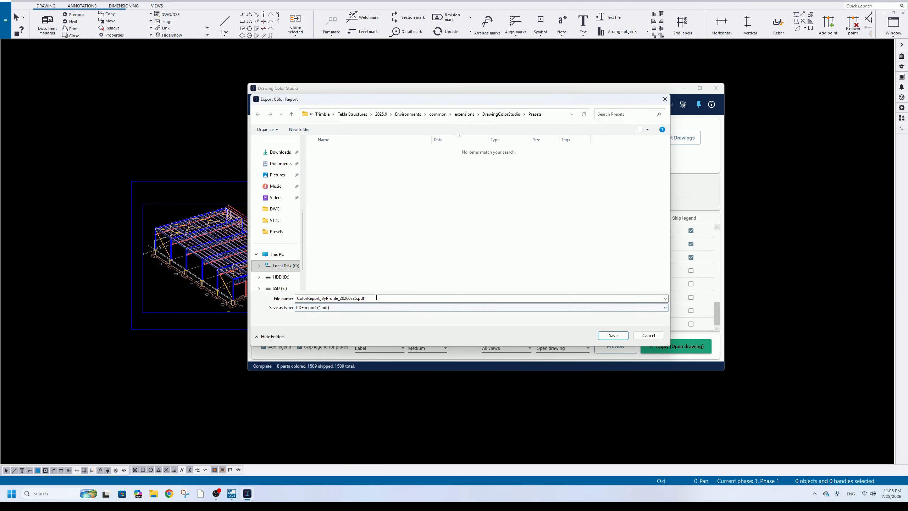
pyautogui.click(314, 308)
pyautogui.click(338, 320)
pyautogui.click(336, 310)
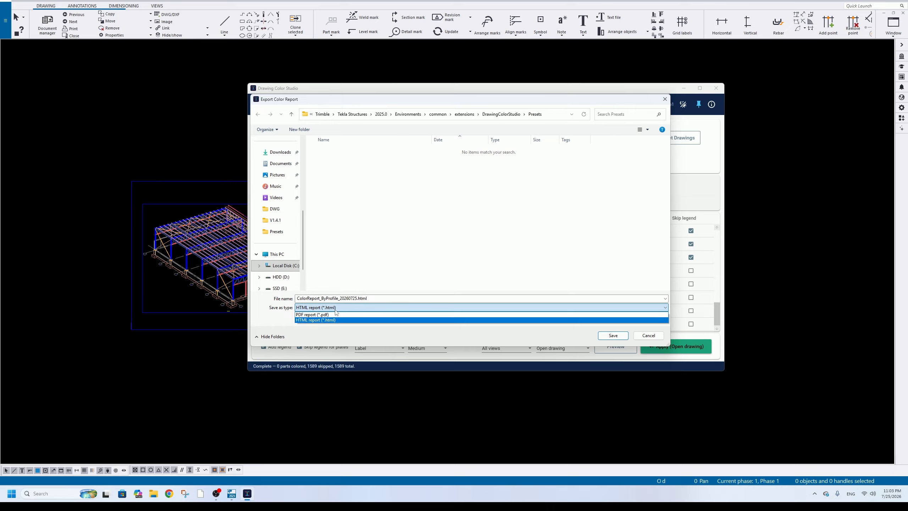
pyautogui.click(312, 315)
pyautogui.click(336, 308)
pyautogui.scroll(5, 282, 214)
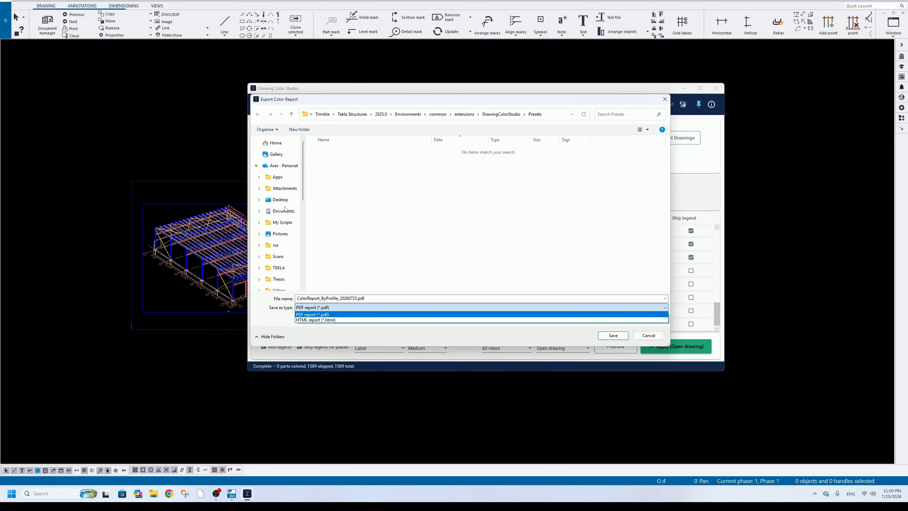
pyautogui.click(284, 209)
pyautogui.click(280, 200)
pyautogui.click(336, 307)
pyautogui.click(336, 320)
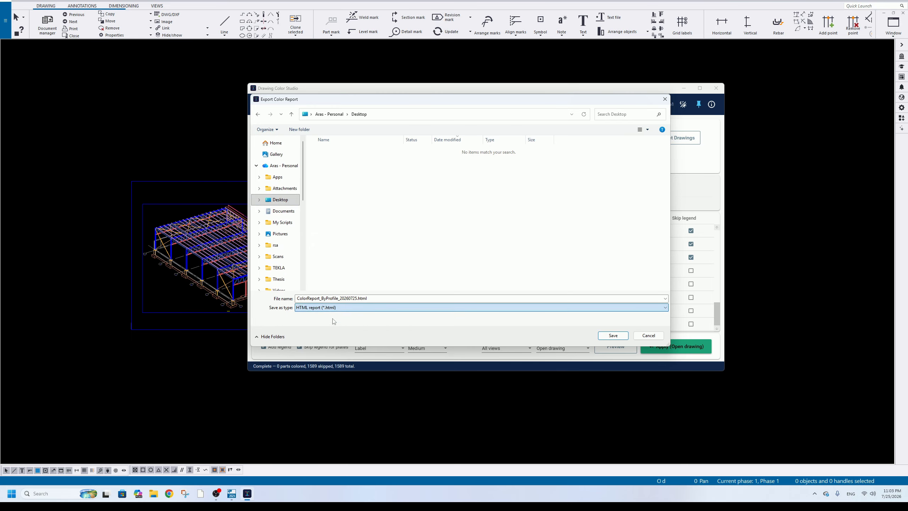
pyautogui.press('Return')
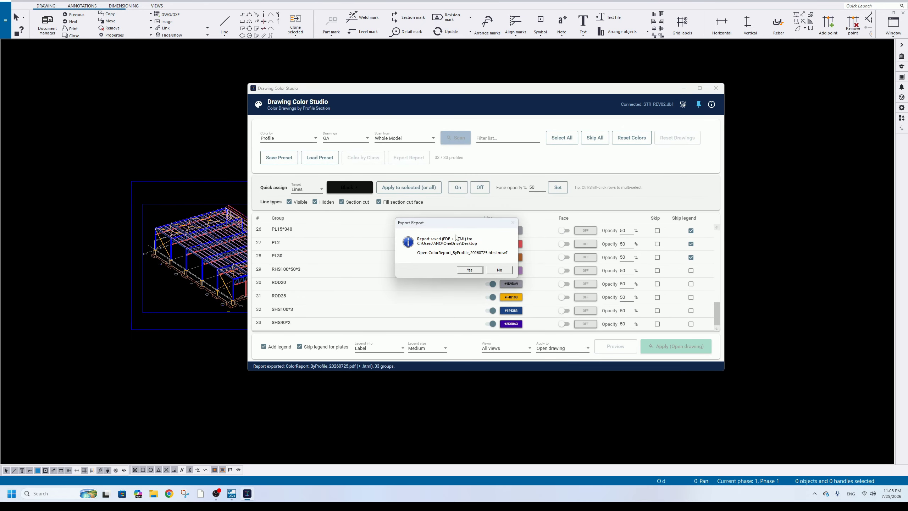
# Open the exported color report and review its grouping, model name and date, plus each profile's color, count and weight.
pyautogui.click(470, 270)
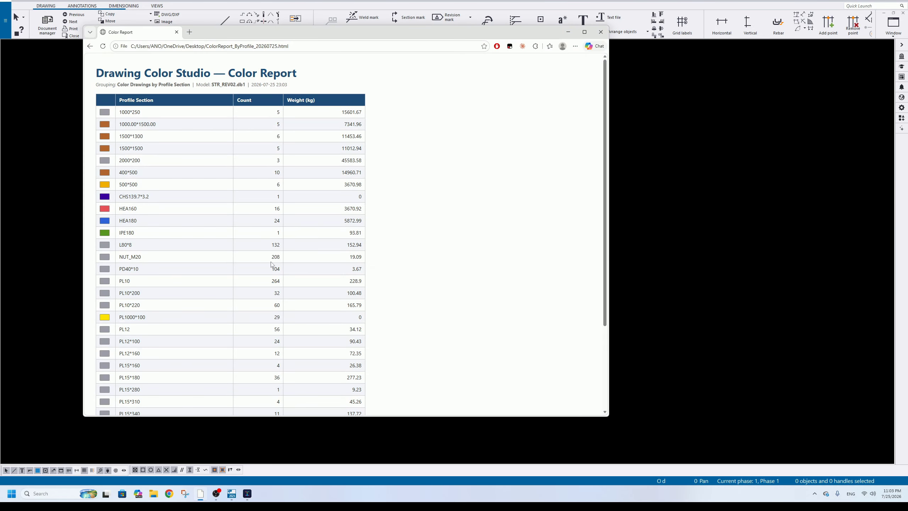
pyautogui.scroll(-3, 271, 265)
pyautogui.scroll(3, 291, 194)
pyautogui.keyDown('ctrl'); pyautogui.scroll(4, 242, 133); pyautogui.keyUp('ctrl')
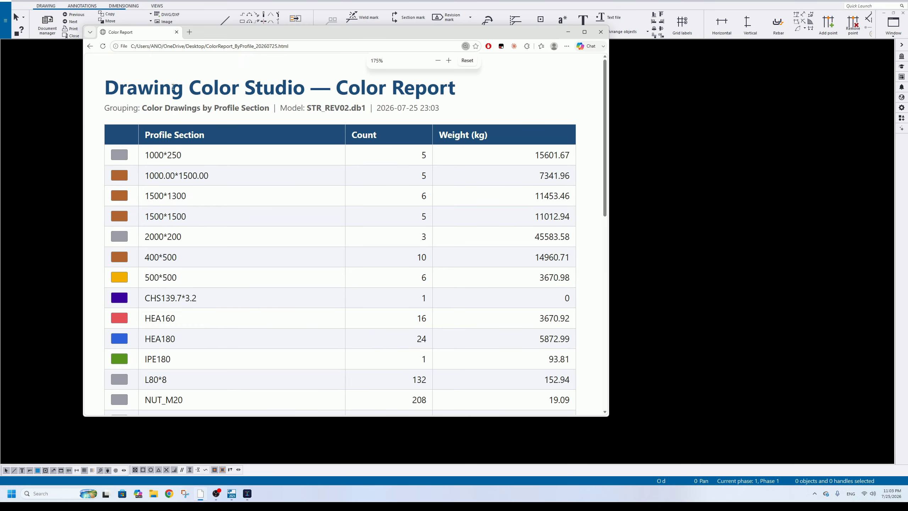
pyautogui.scroll(-1, 348, 148)
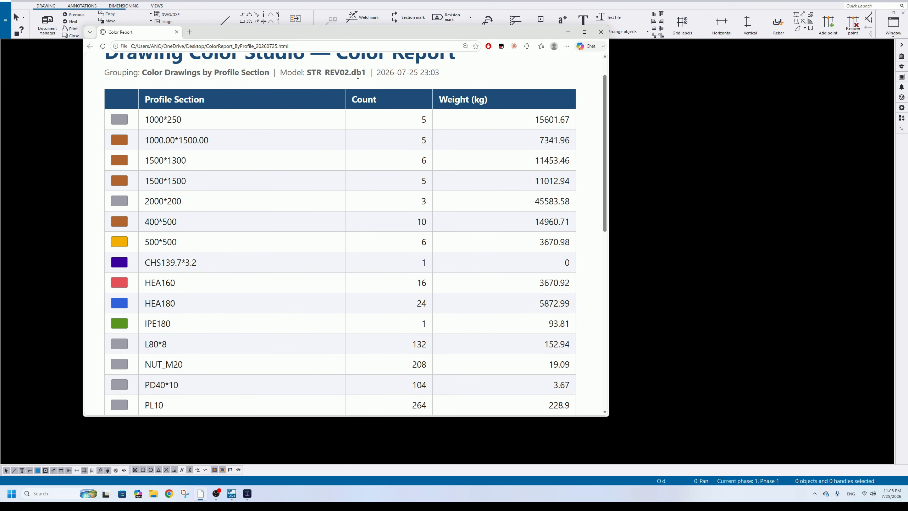
pyautogui.moveTo(362, 76); pyautogui.dragTo(287, 74)
pyautogui.moveTo(441, 75); pyautogui.dragTo(381, 74)
pyautogui.moveTo(105, 72); pyautogui.dragTo(273, 74)
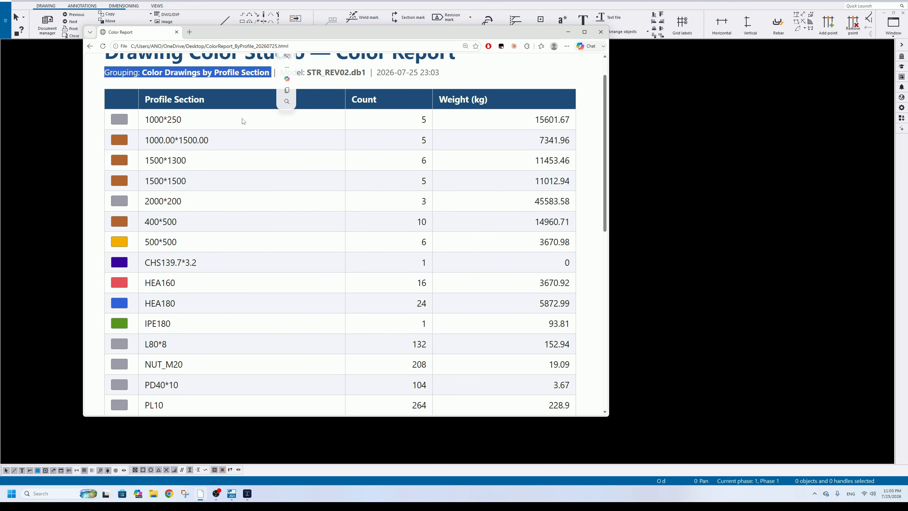
pyautogui.click(241, 121)
pyautogui.scroll(-8, 258, 229)
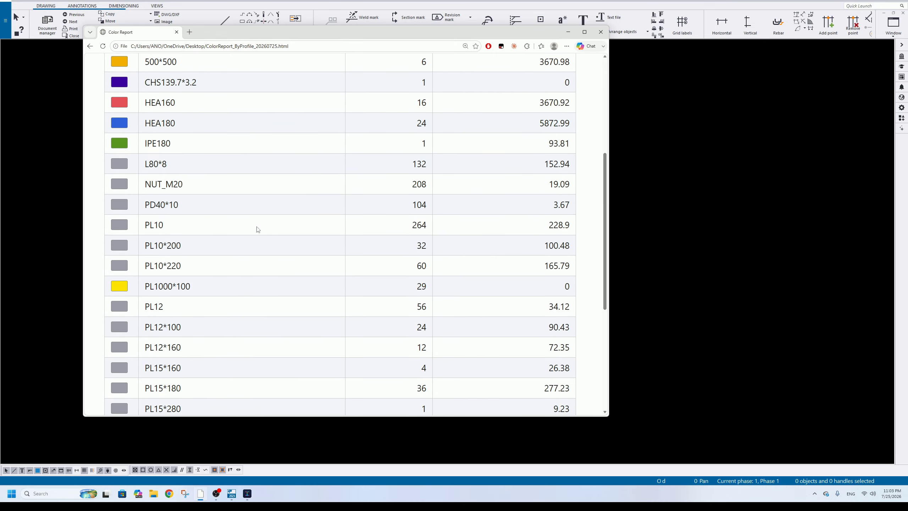
pyautogui.scroll(-3, 264, 211)
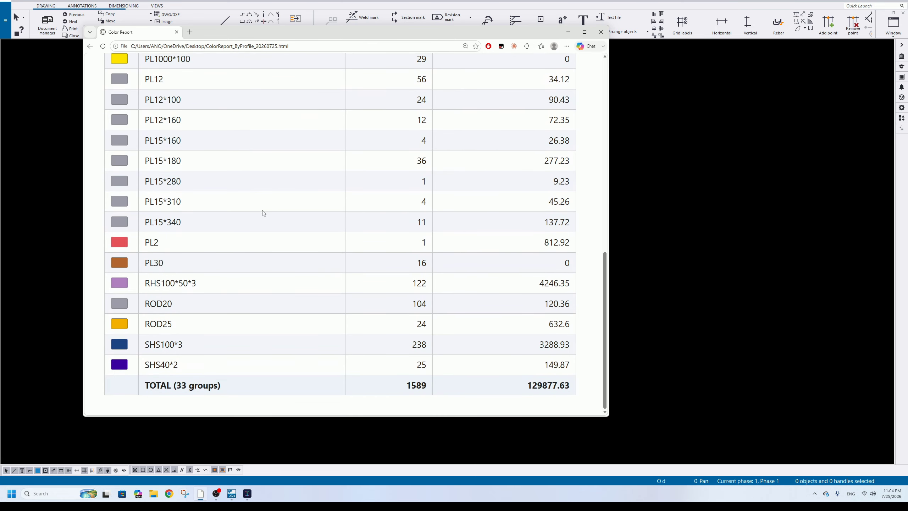
# Inspect the count and weight of the PL1000*100 profile in the color report.
pyautogui.scroll(2, 206, 158)
pyautogui.moveTo(144, 130); pyautogui.dragTo(194, 131)
pyautogui.moveTo(563, 132); pyautogui.dragTo(581, 133)
pyautogui.click(415, 131)
pyautogui.doubleClick(425, 130)
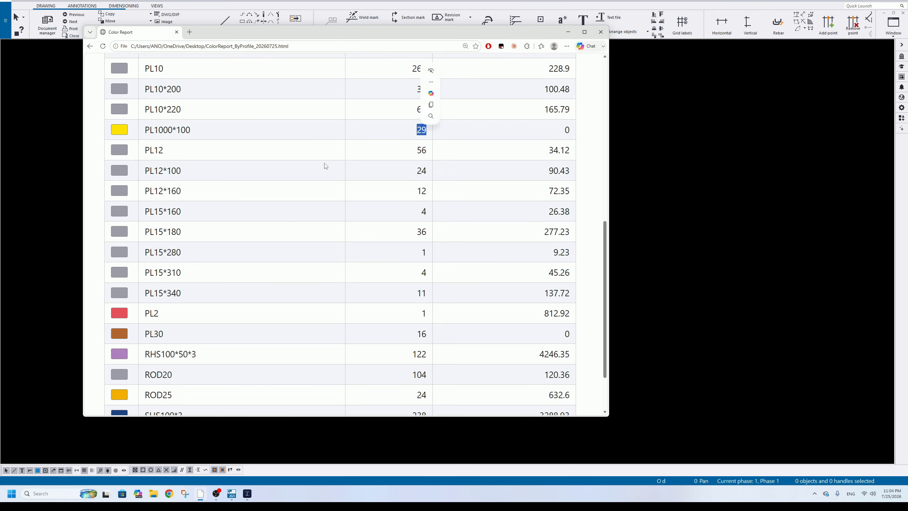
# Inspect the PL2, HEA180 and HEA160 rows in the HTML color report, including the PL2 and HEA180 weights, and close the report.
pyautogui.scroll(-2, 301, 214)
pyautogui.click(161, 246)
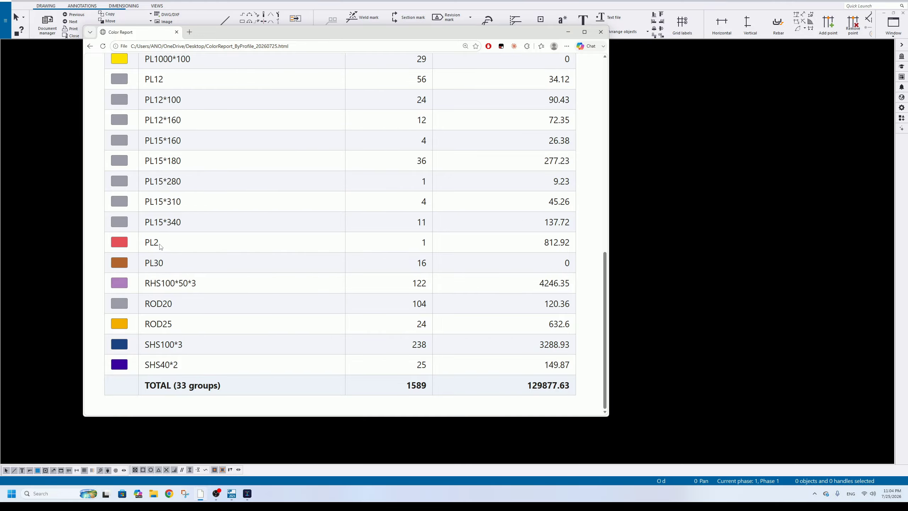
pyautogui.moveTo(504, 243); pyautogui.dragTo(572, 248)
pyautogui.scroll(8, 260, 274)
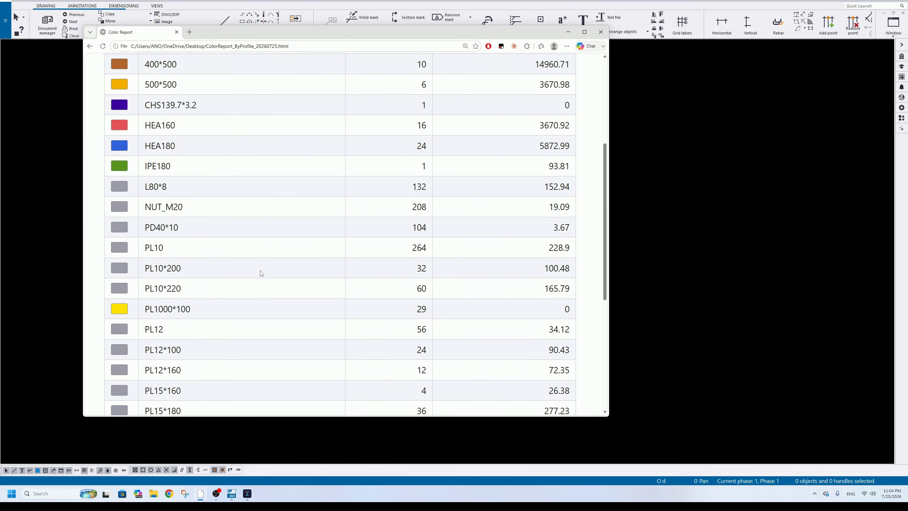
pyautogui.moveTo(183, 217); pyautogui.dragTo(141, 216)
pyautogui.moveTo(533, 219); pyautogui.dragTo(574, 219)
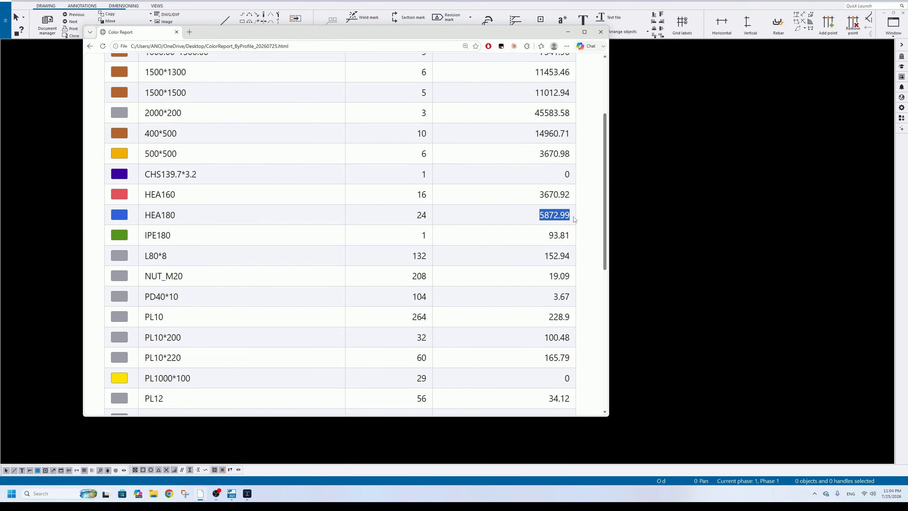
pyautogui.click(553, 214)
pyautogui.moveTo(572, 218); pyautogui.dragTo(541, 216)
pyautogui.moveTo(151, 196); pyautogui.dragTo(229, 198)
pyautogui.scroll(3, 193, 265)
pyautogui.click(601, 31)
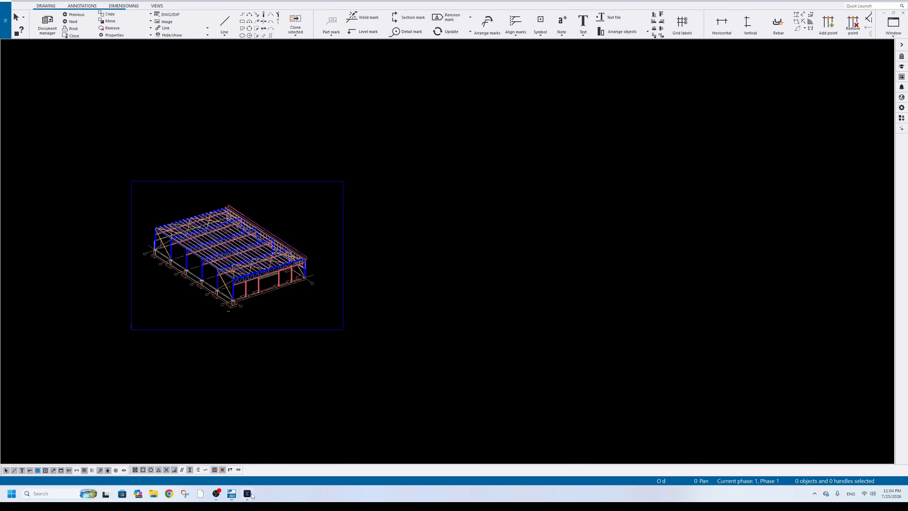
# Export the color report as a PDF named ColorReport_ByProfile_20260725.pdf and open it.
pyautogui.moveTo(532, 95); pyautogui.dragTo(506, 85)
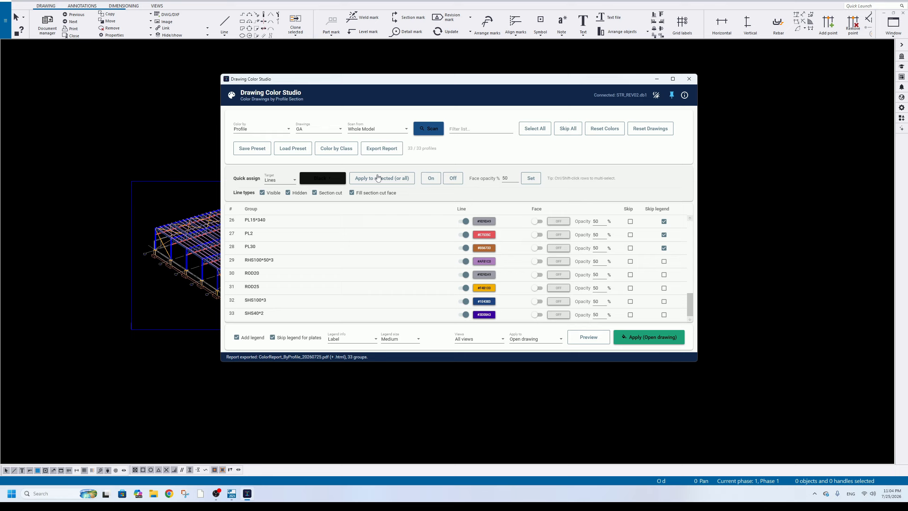
pyautogui.click(382, 148)
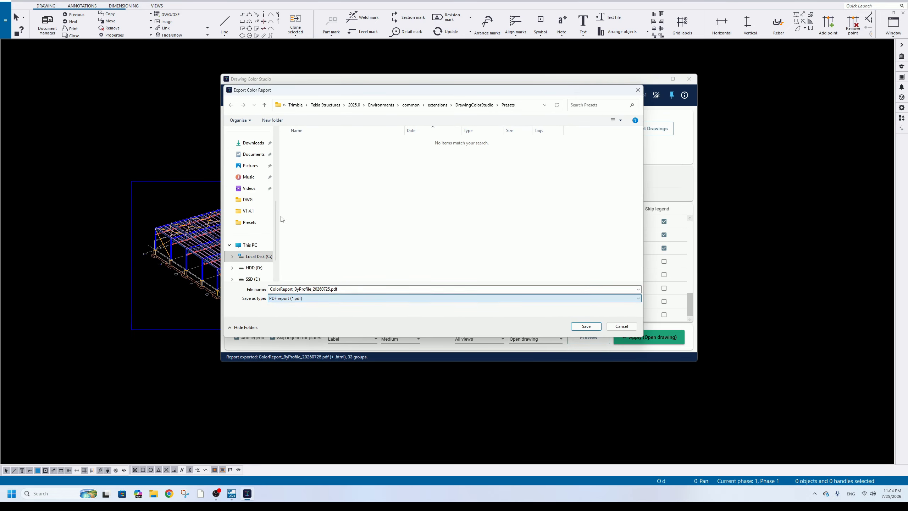
pyautogui.click(254, 190)
pyautogui.click(342, 289)
pyautogui.press('Return')
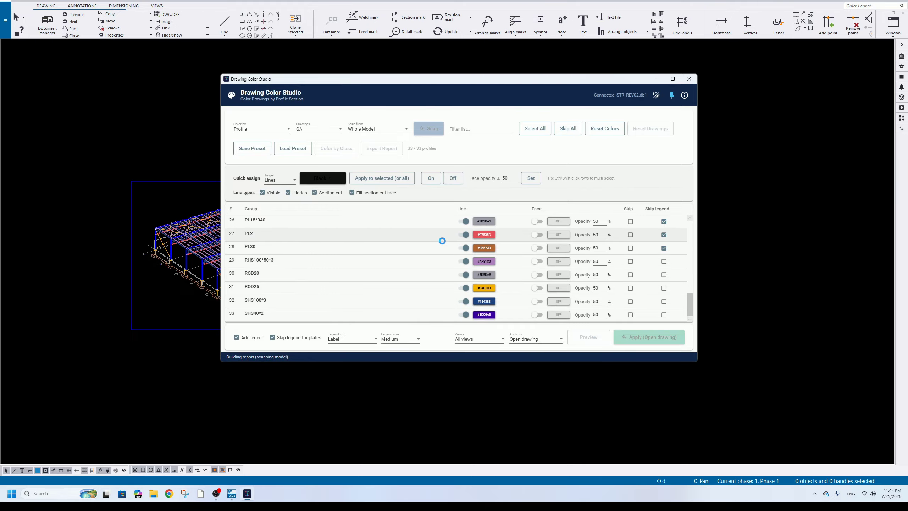
pyautogui.click(470, 271)
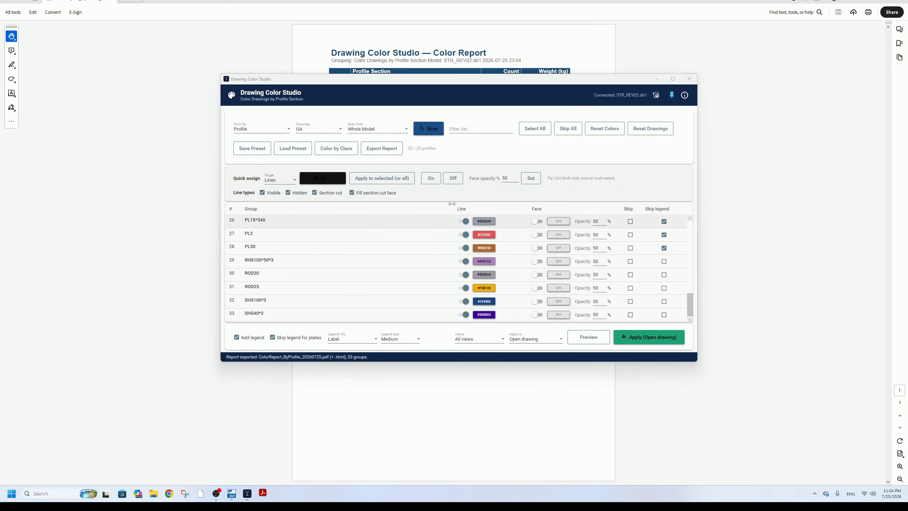
# Review the PDF color report's profile colors, counts and weights down to the total row.
pyautogui.keyDown('ctrl'); pyautogui.scroll(2, 397, 133); pyautogui.keyUp('ctrl')
pyautogui.keyDown('ctrl'); pyautogui.scroll(2, 393, 132); pyautogui.keyUp('ctrl')
pyautogui.scroll(-4, 501, 194)
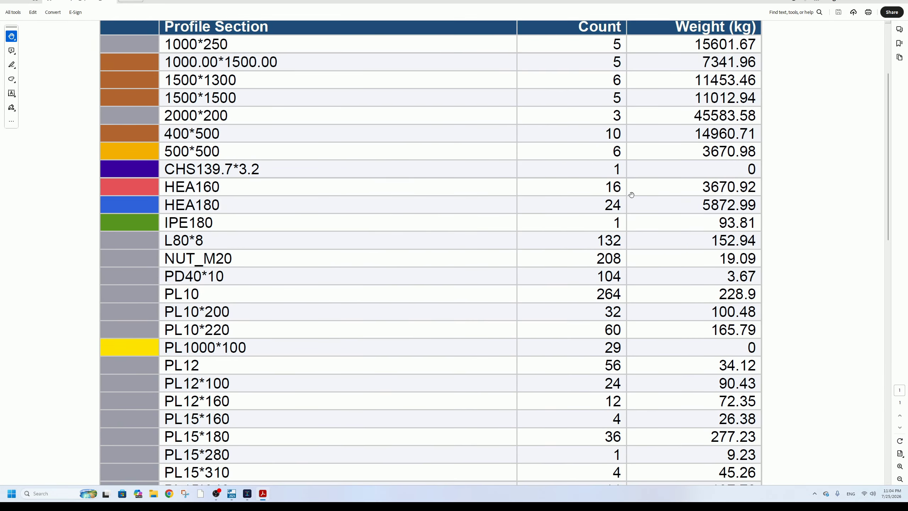
pyautogui.keyDown('ctrl'); pyautogui.scroll(-2, 497, 233); pyautogui.keyUp('ctrl')
pyautogui.scroll(2, 496, 234)
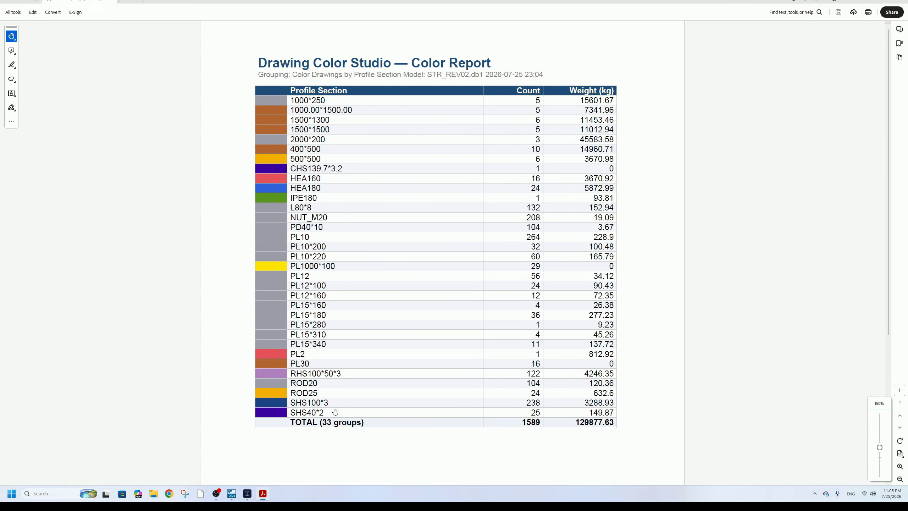
# Dismiss the Drawing Color Studio window and the PDF report to return to the Tekla drawing.
pyautogui.click(246, 494)
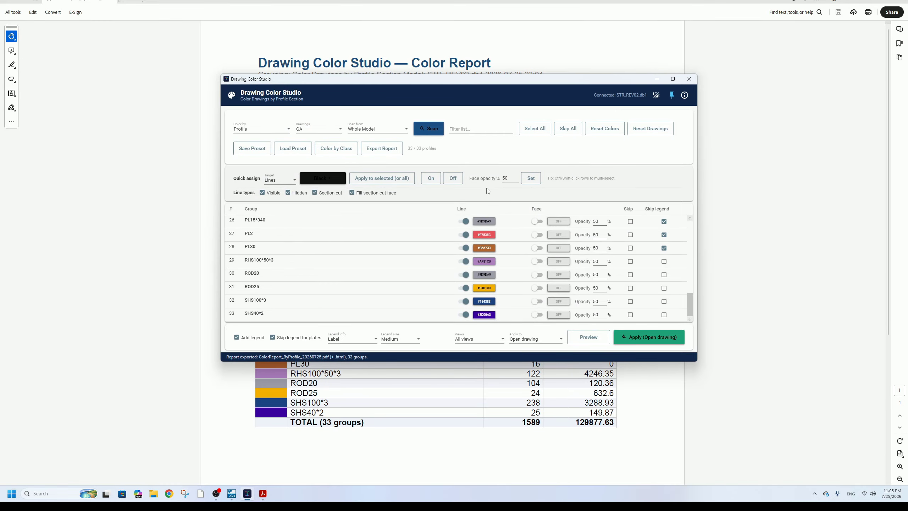
pyautogui.click(689, 78)
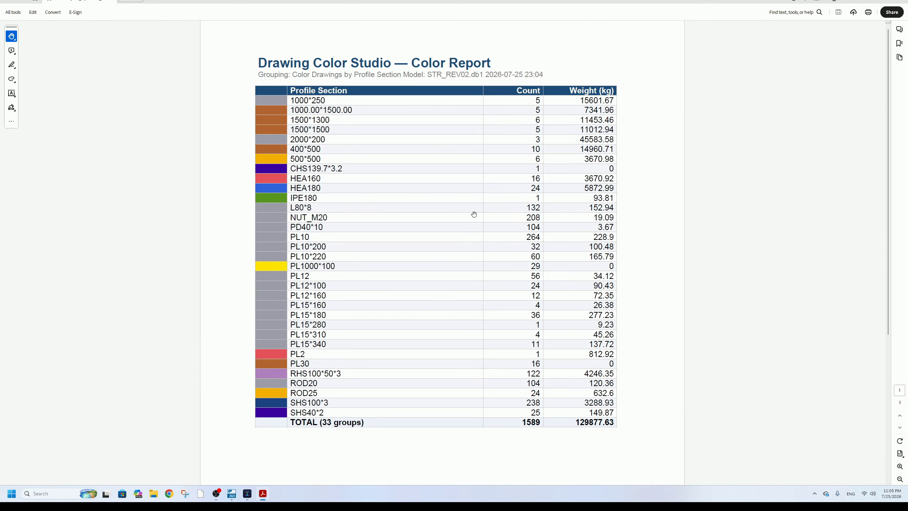
pyautogui.click(899, 1)
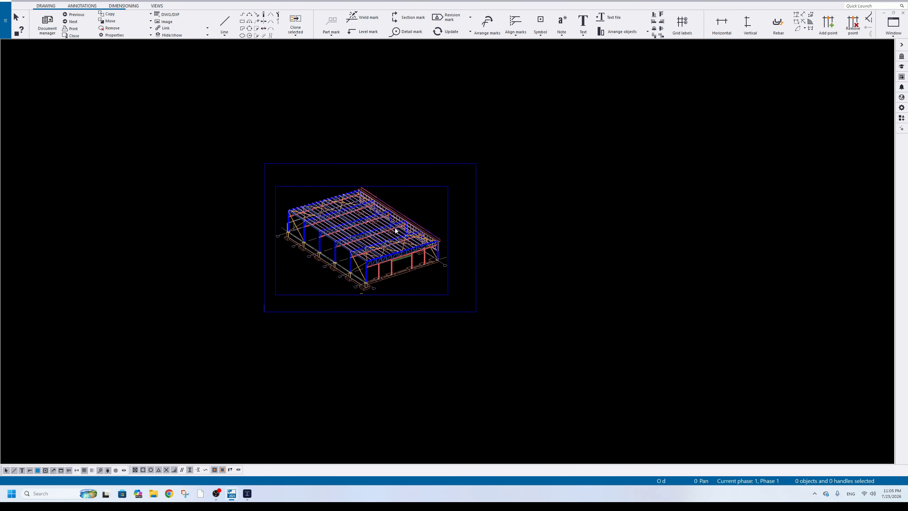
pyautogui.click(430, 264)
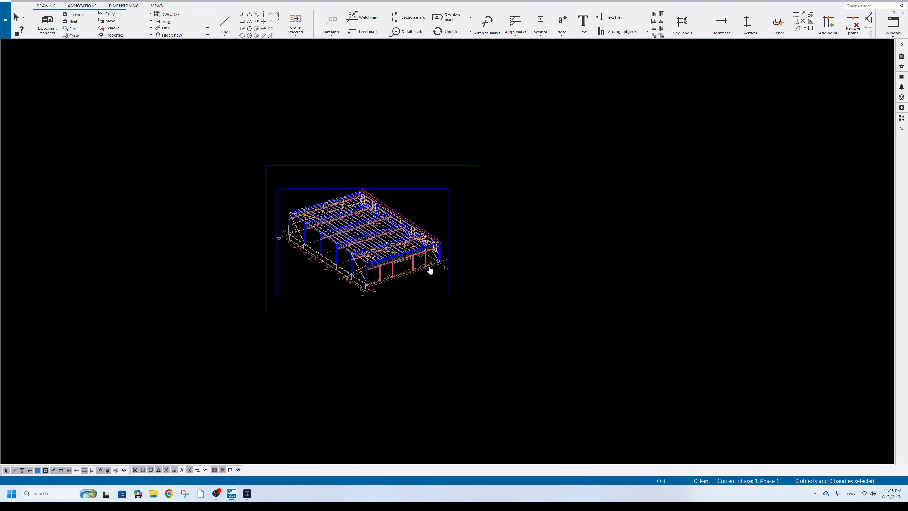
pyautogui.scroll(3, 457, 231)
pyautogui.moveTo(457, 207)
pyautogui.mouseDown()
pyautogui.moveTo(475, 185)
pyautogui.moveTo(474, 200)
pyautogui.mouseUp()
pyautogui.click(568, 197)
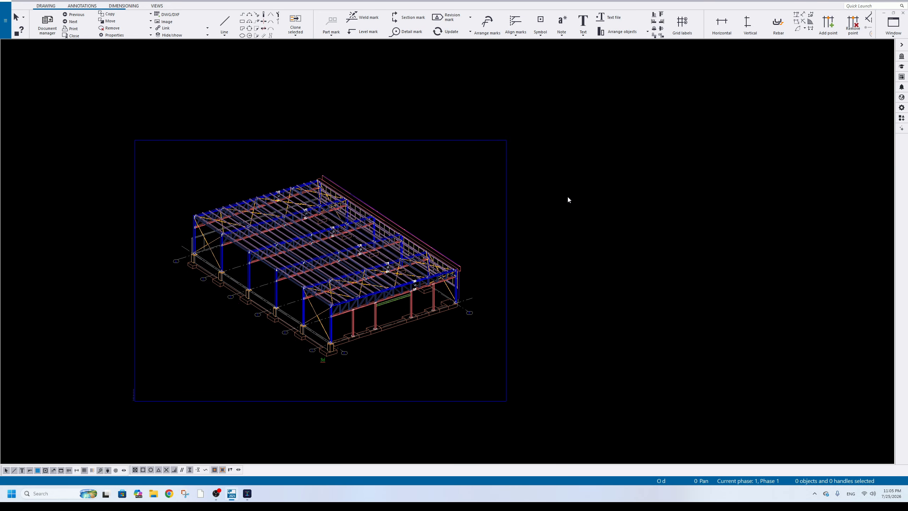